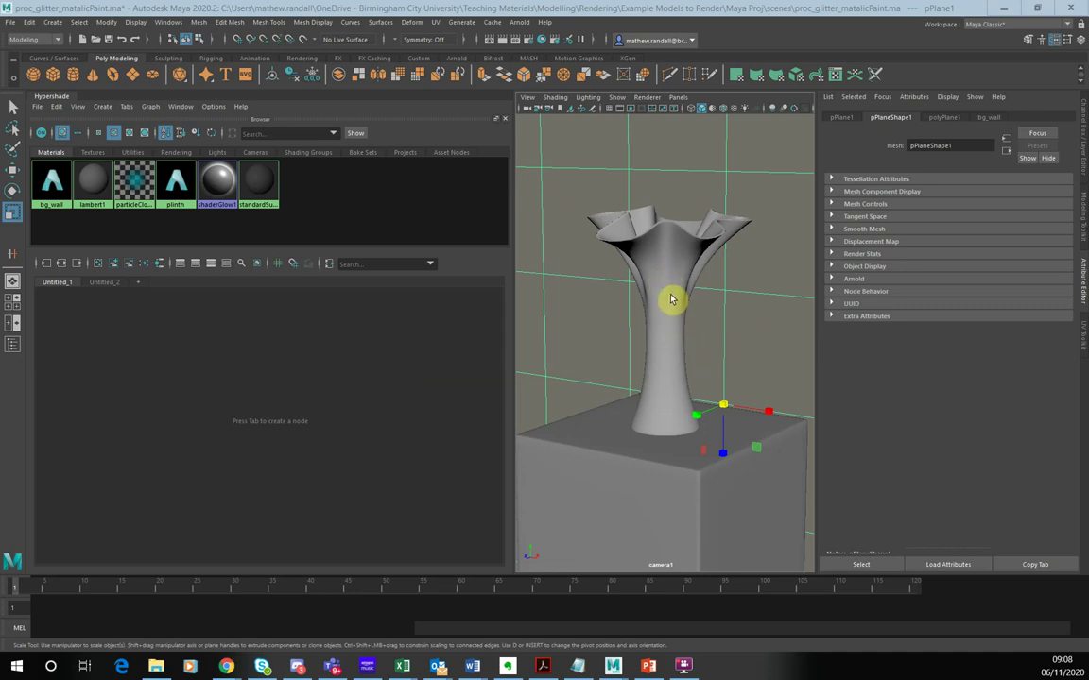
Assign a new Arnold aiStandardSurface material to the vase and space out its two nodes in the shading graph.
left_click(664, 257)
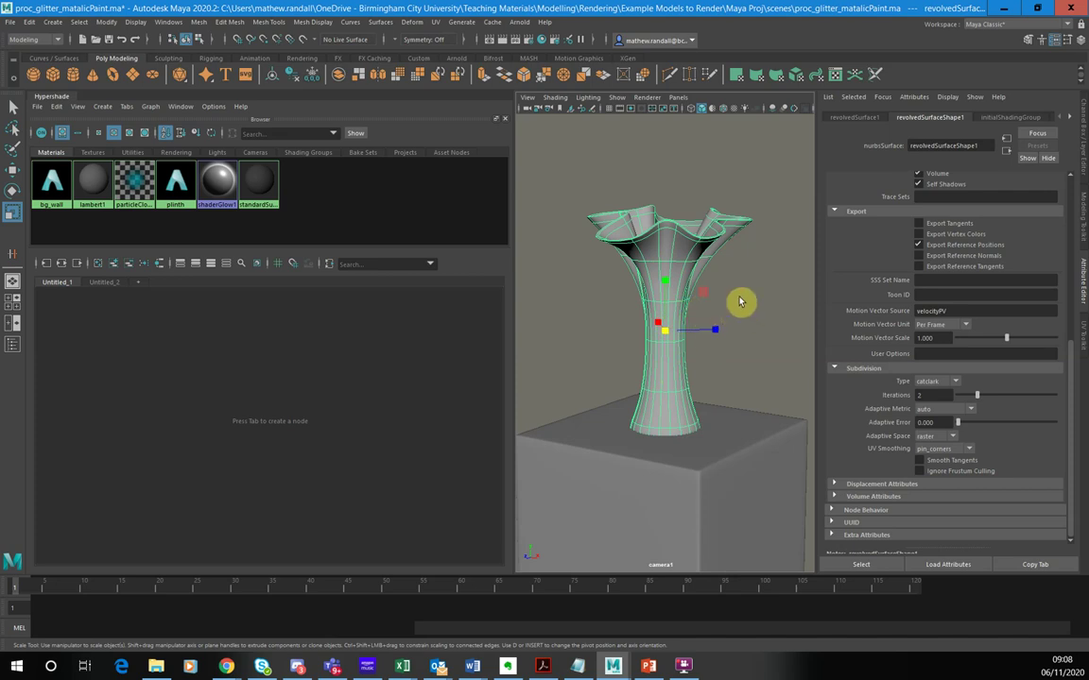
scroll(741, 301, "up", 5)
middle_click_drag(761, 289, 773, 523, "alt")
scroll(773, 520, "up", 2)
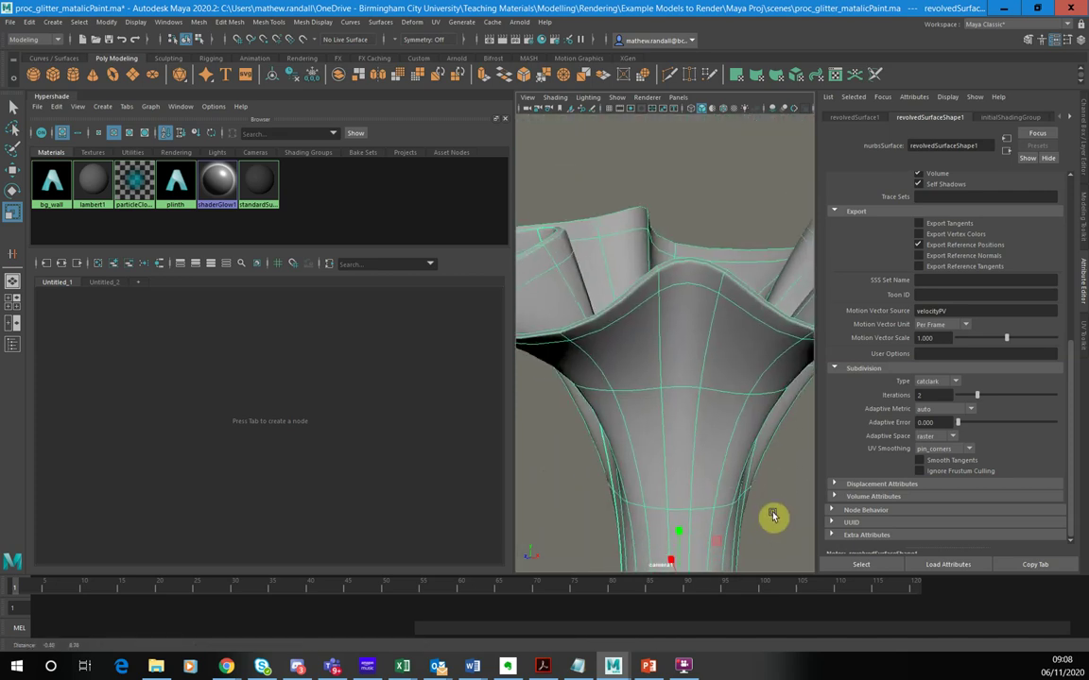
left_click_drag(773, 516, 742, 453, "alt")
middle_click_drag(742, 453, 745, 452, "alt")
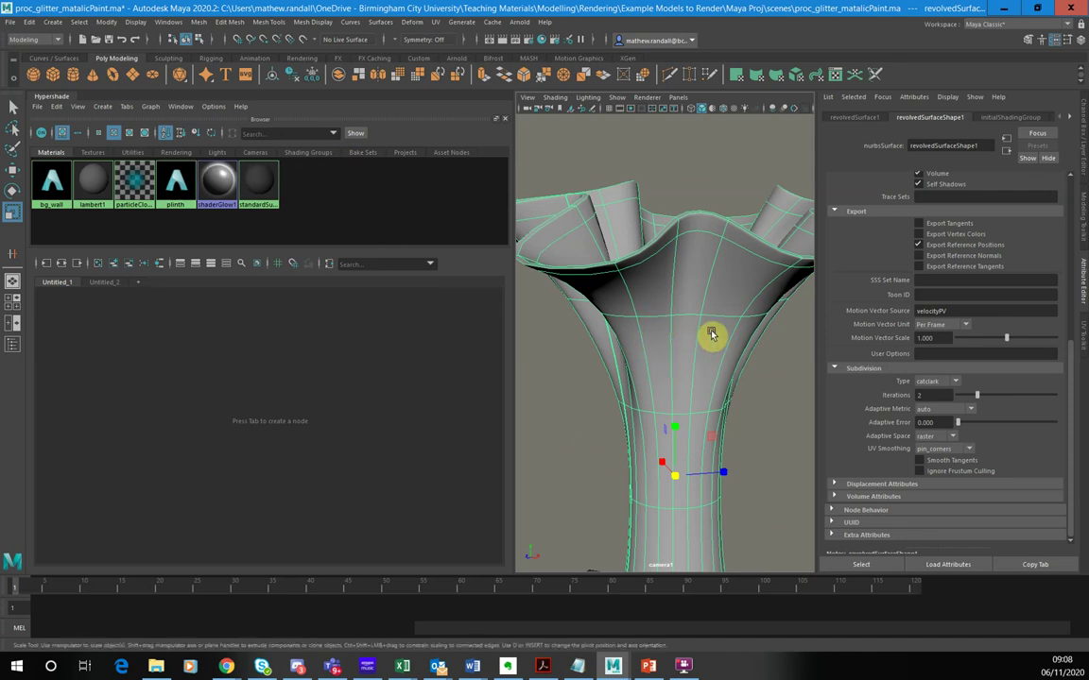
scroll(710, 328, "down", 6)
scroll(680, 331, "down", 5)
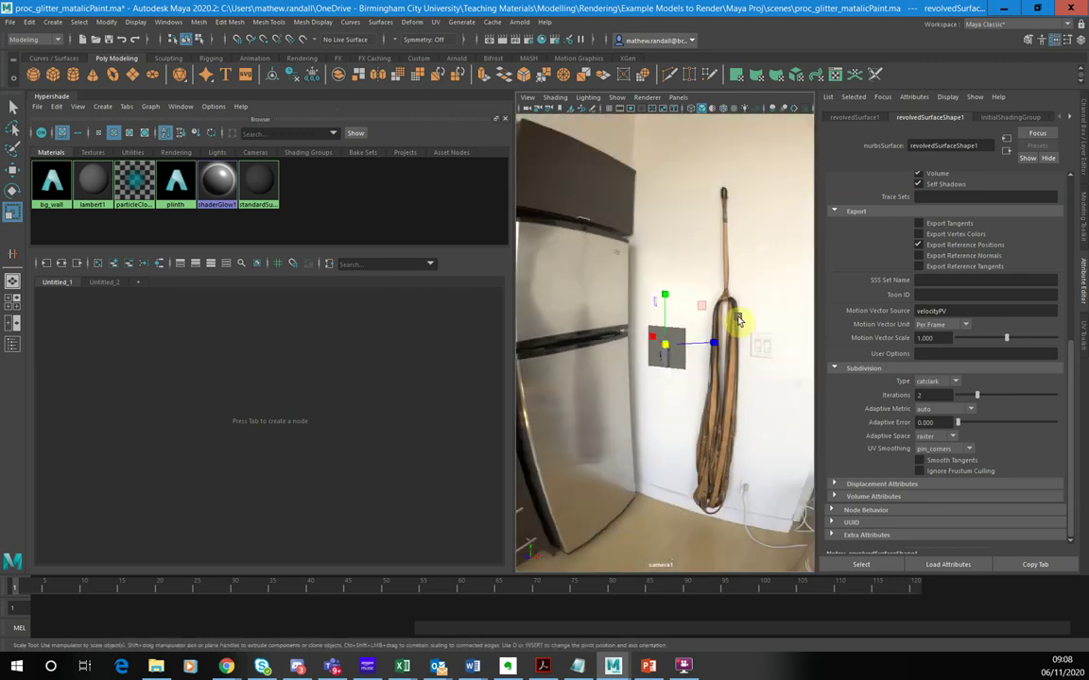
scroll(714, 332, "up", 5)
scroll(711, 341, "up", 8)
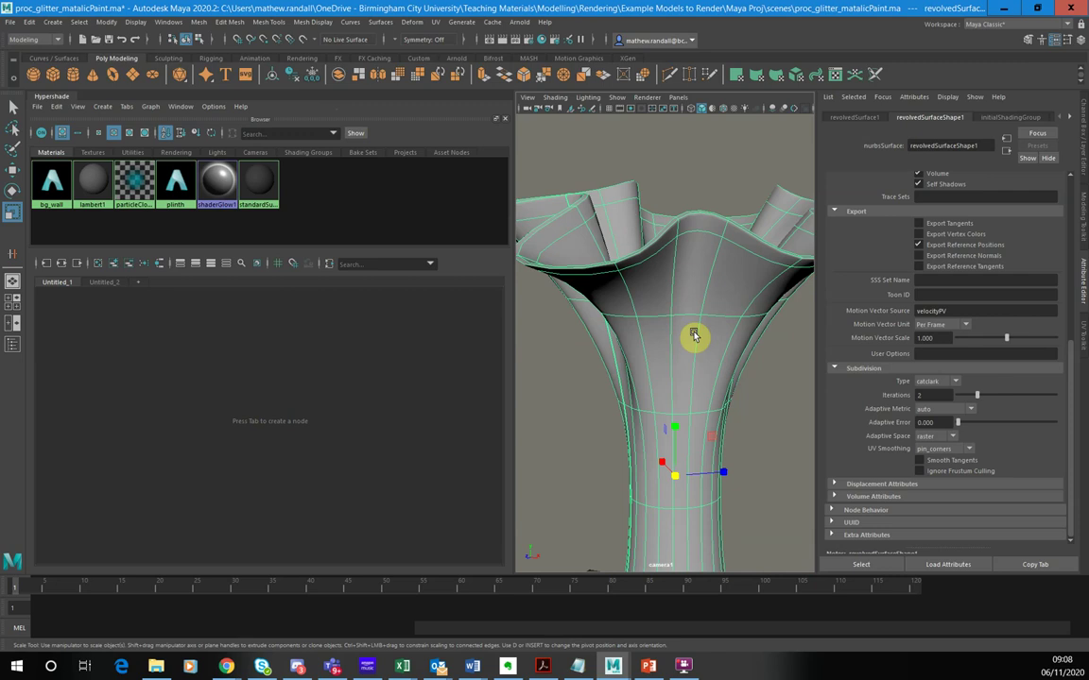
right_click(687, 324)
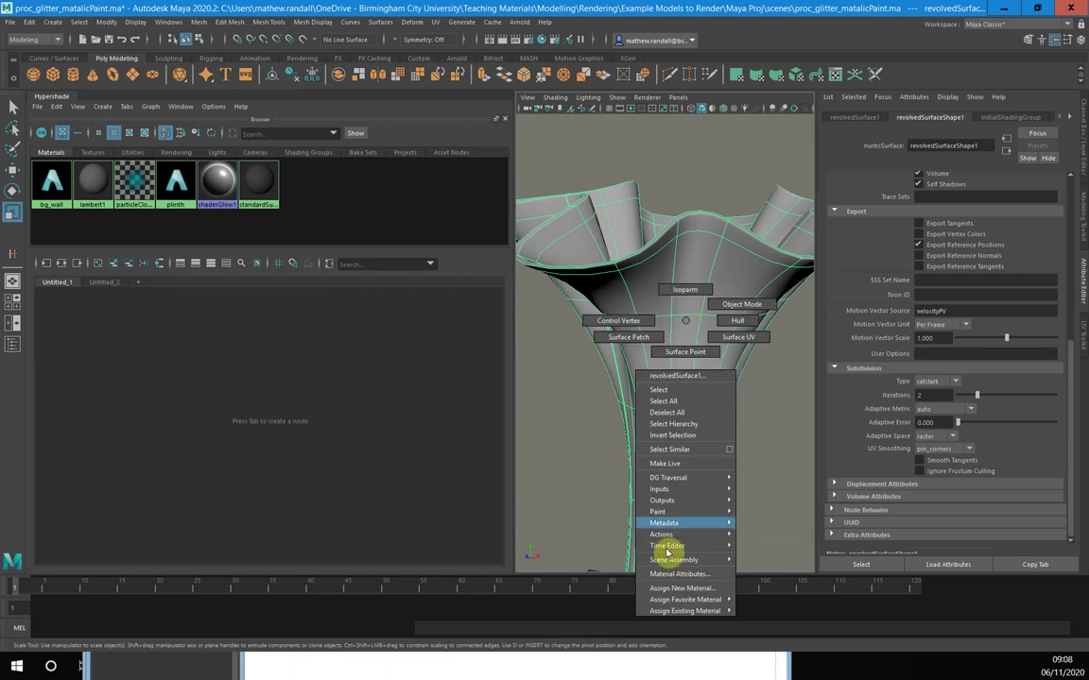
left_click(652, 589)
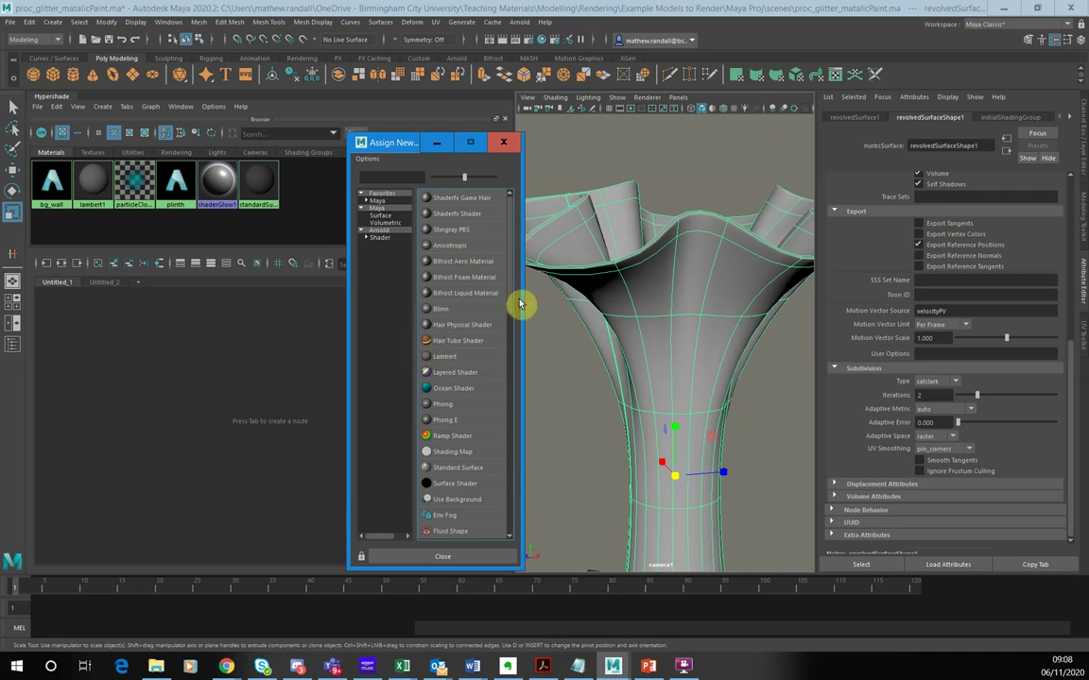
left_click(384, 244)
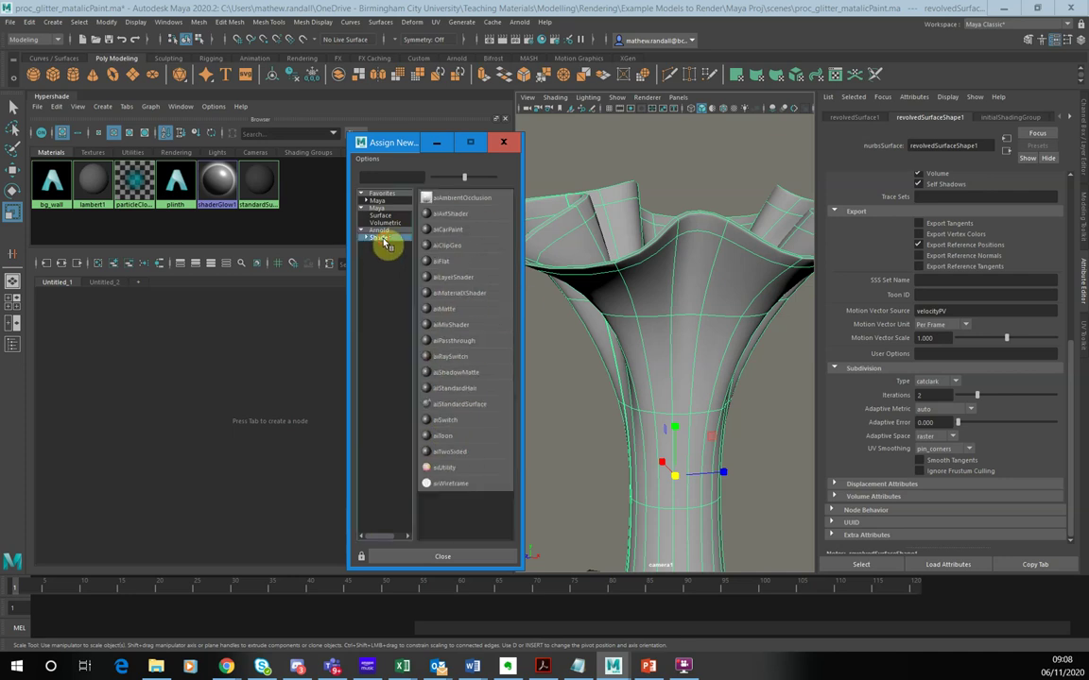
left_click(450, 404)
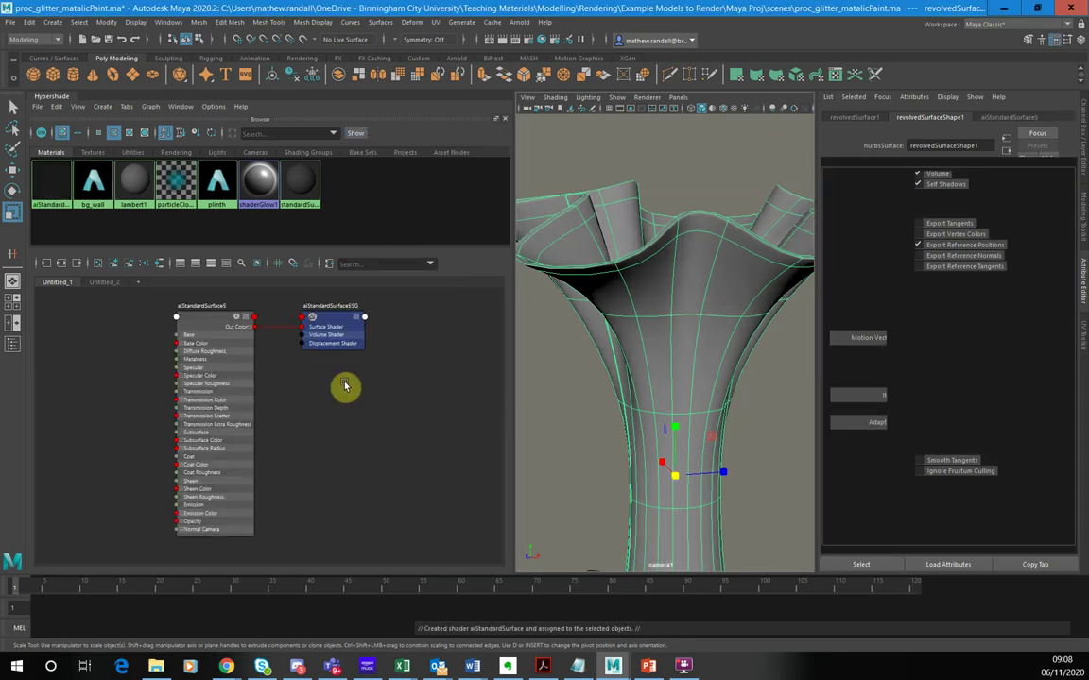
left_click_drag(328, 321, 379, 318)
left_click_drag(213, 318, 273, 323)
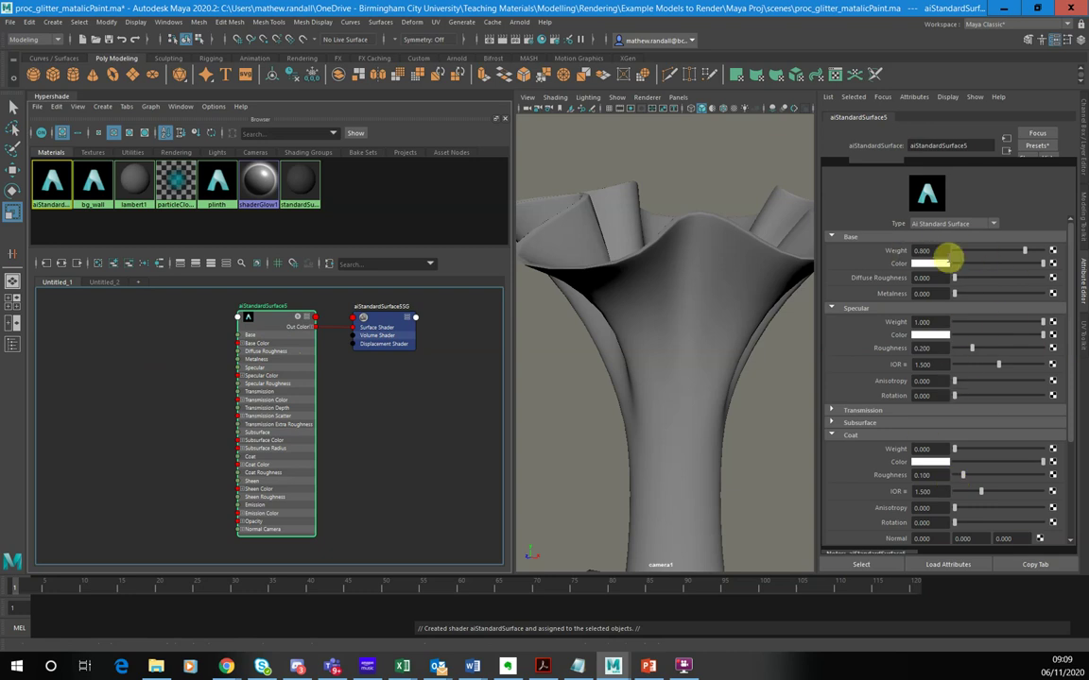
Set the vase material's base color to a saturated green and copy that color to the specular color.
left_click(931, 264)
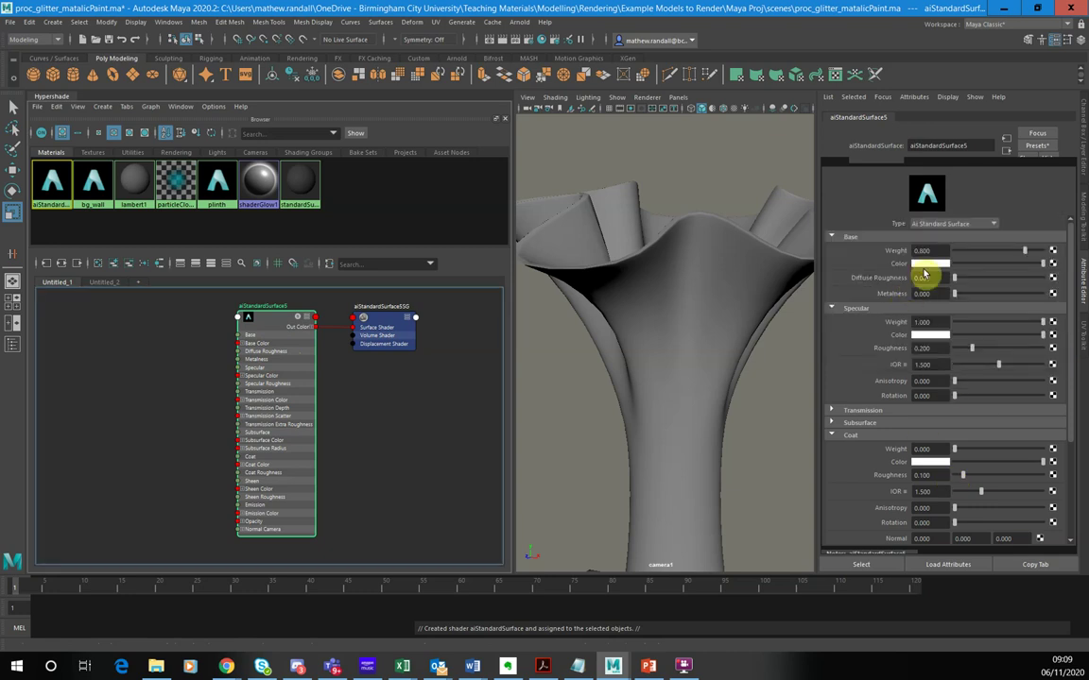
left_click(926, 268)
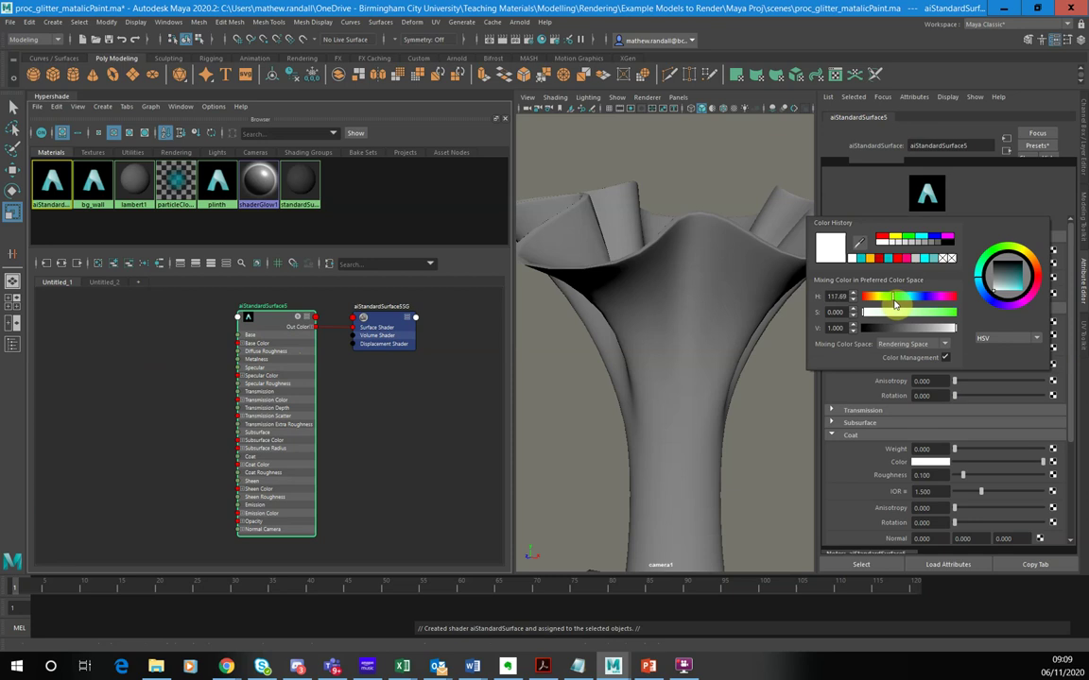
left_click_drag(889, 316, 942, 331)
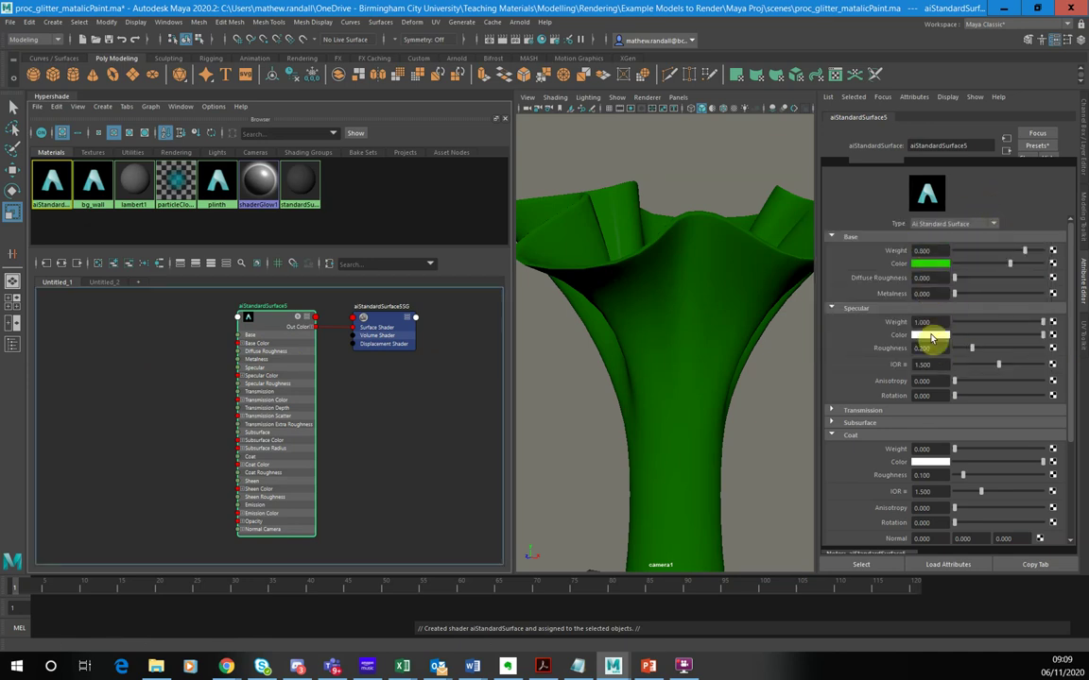
left_click(931, 336)
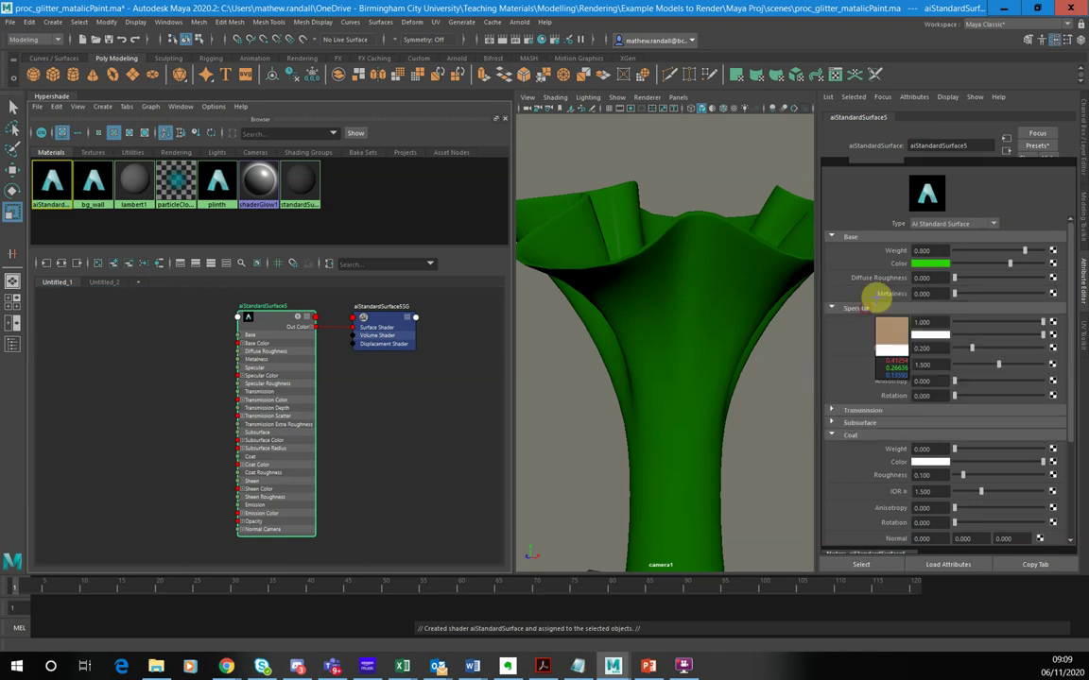
middle_click_drag(921, 264, 930, 345)
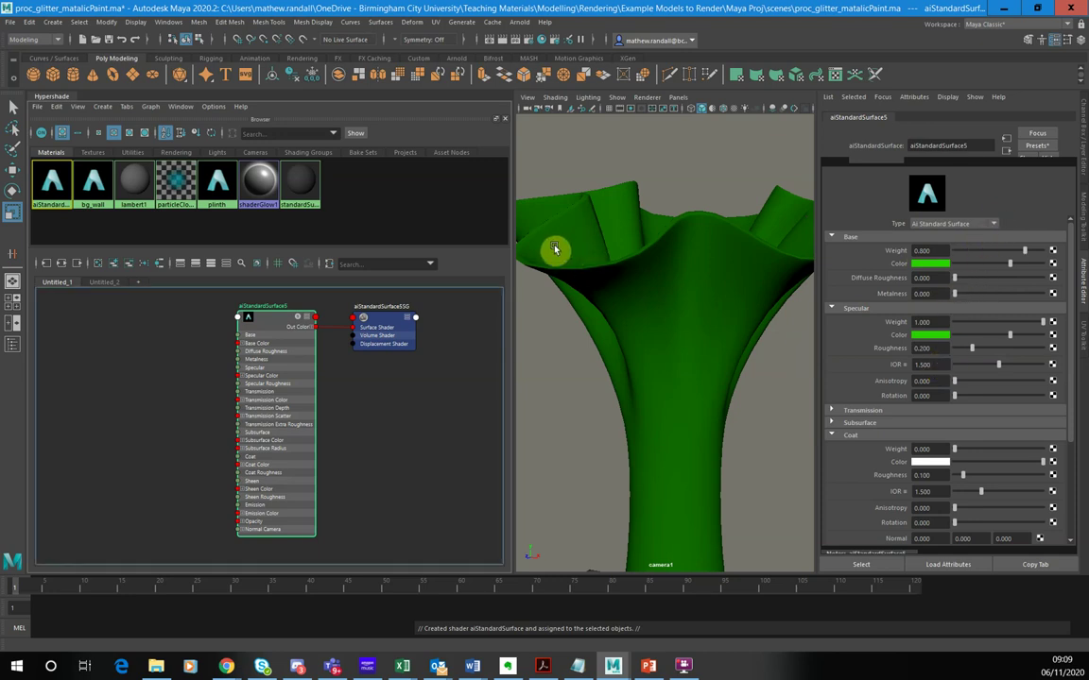
Set the vase material's base metalness to 1.
left_click_drag(588, 298, 736, 246, "alt")
left_click(736, 246)
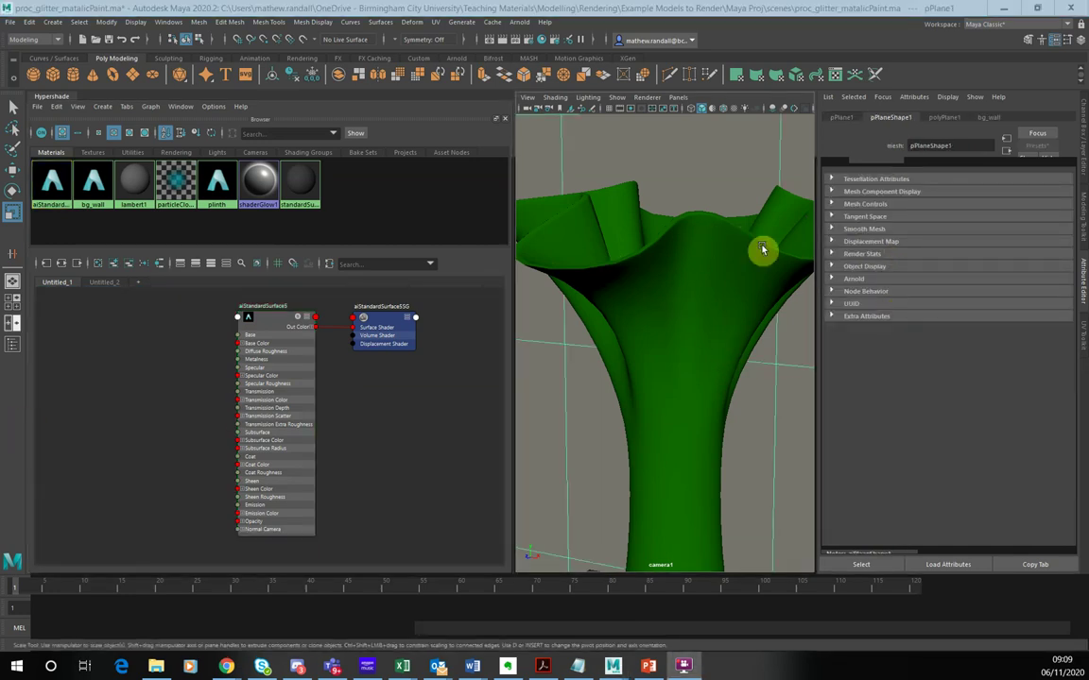
left_click(293, 408)
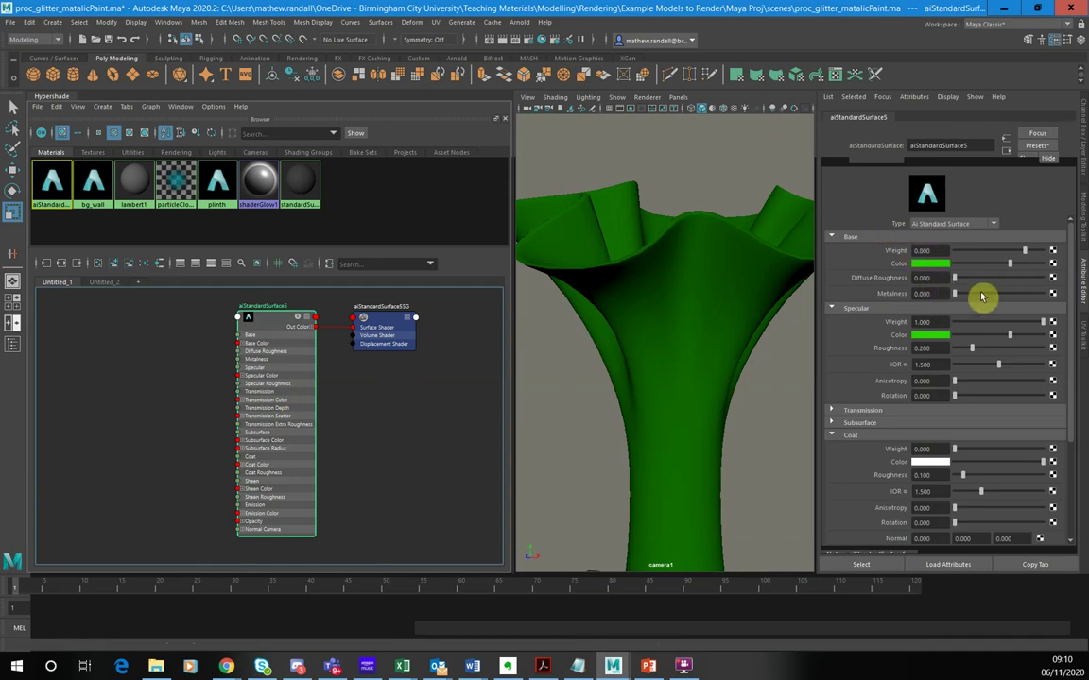
left_click_drag(957, 297, 1083, 291)
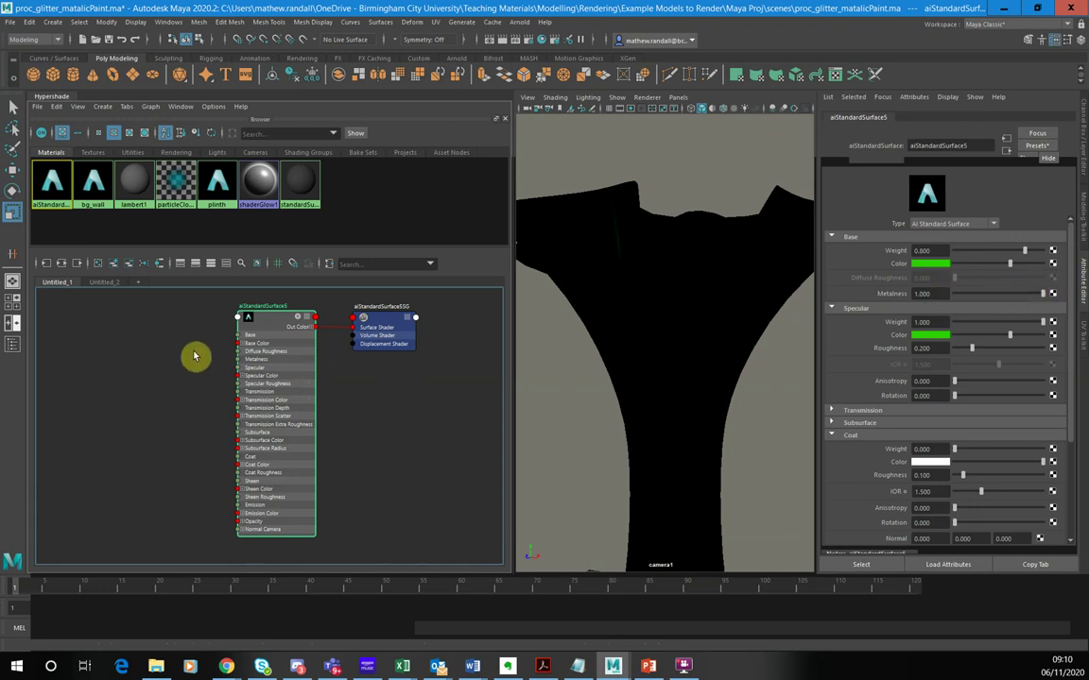
Rename the vase's aiStandardSurface material as glitter.
left_click(107, 345)
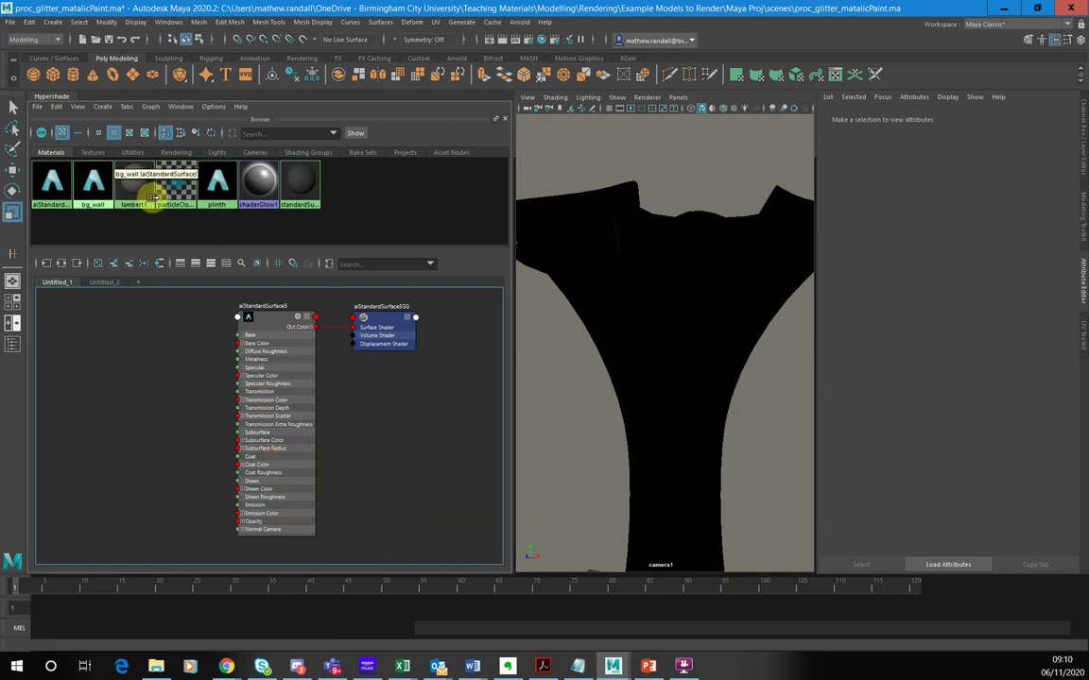
left_click(273, 330)
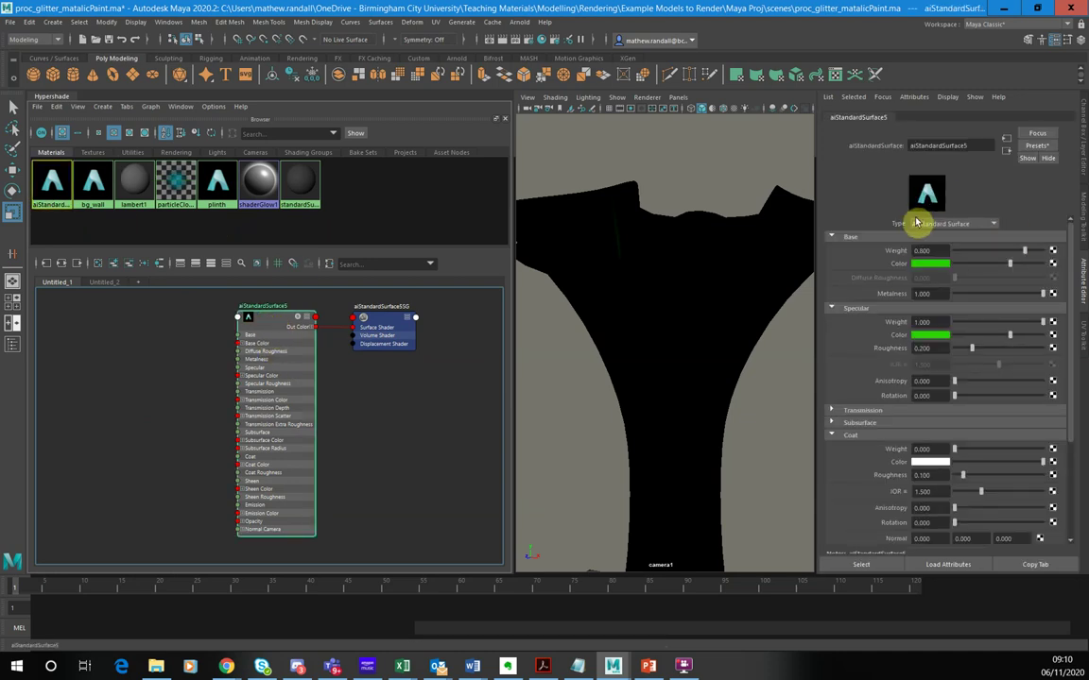
left_click(962, 145)
left_click_drag(964, 145, 836, 146)
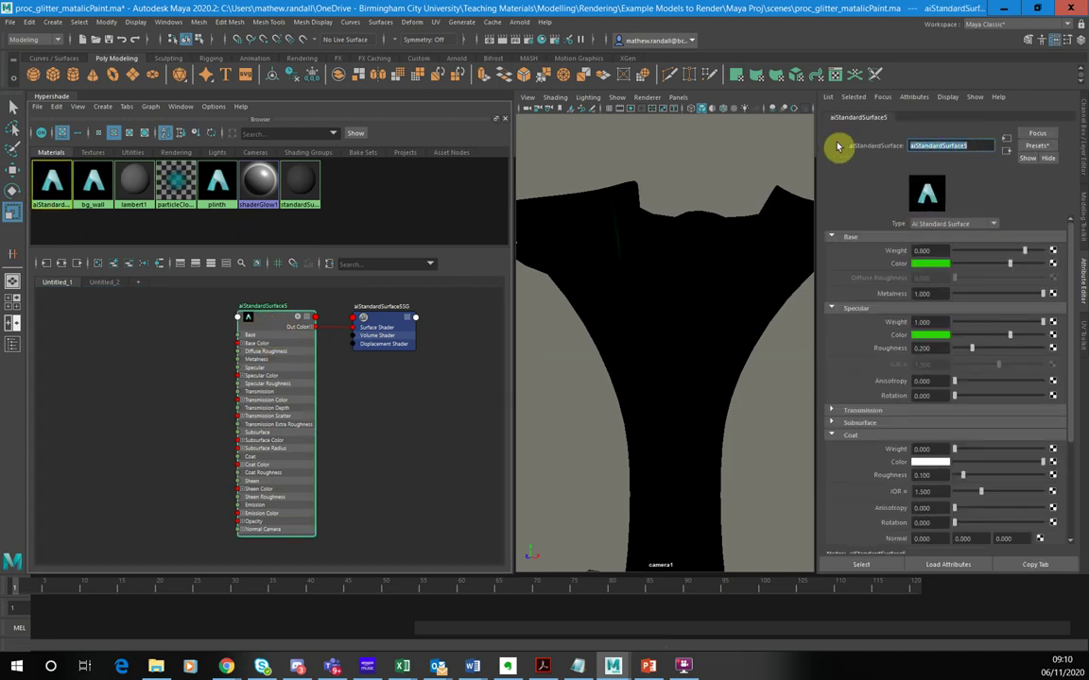
key("Return")
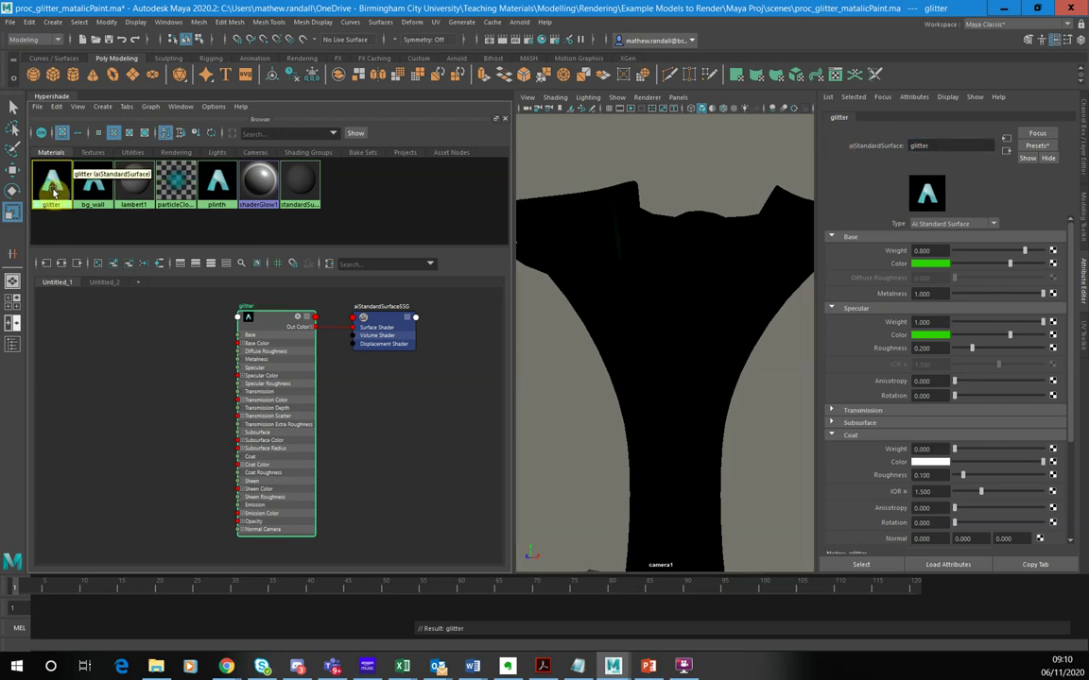
Graph the glitter material's input and output connections and shift its nodes to free space on the input side.
left_click(150, 105)
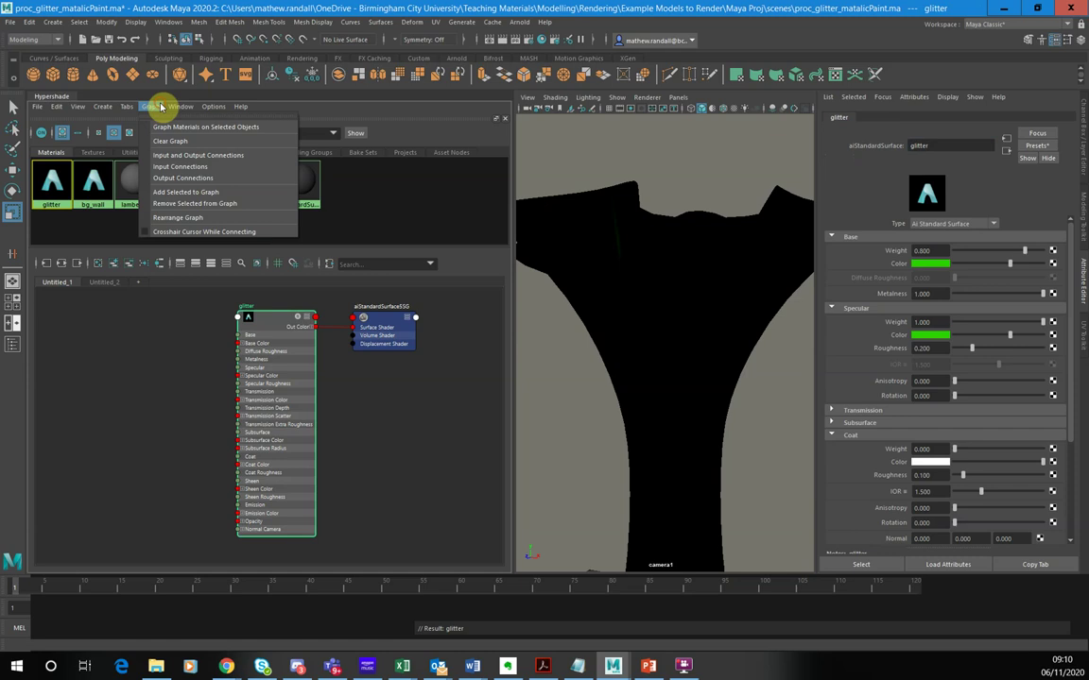
left_click(190, 158)
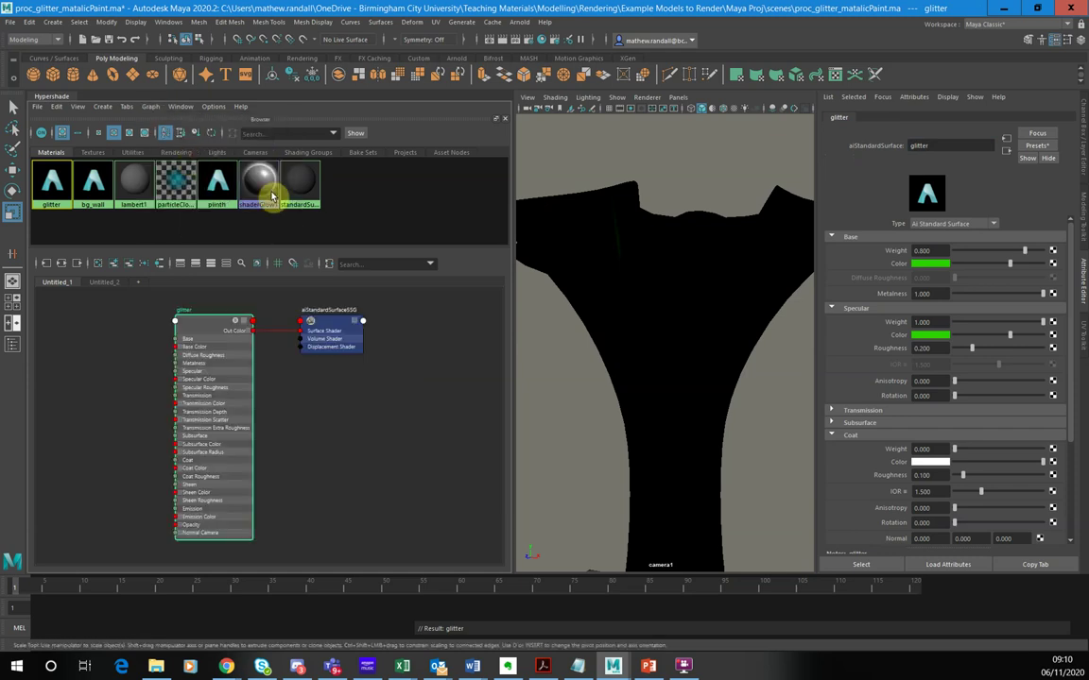
left_click_drag(332, 323, 389, 333)
left_click_drag(235, 343, 282, 340)
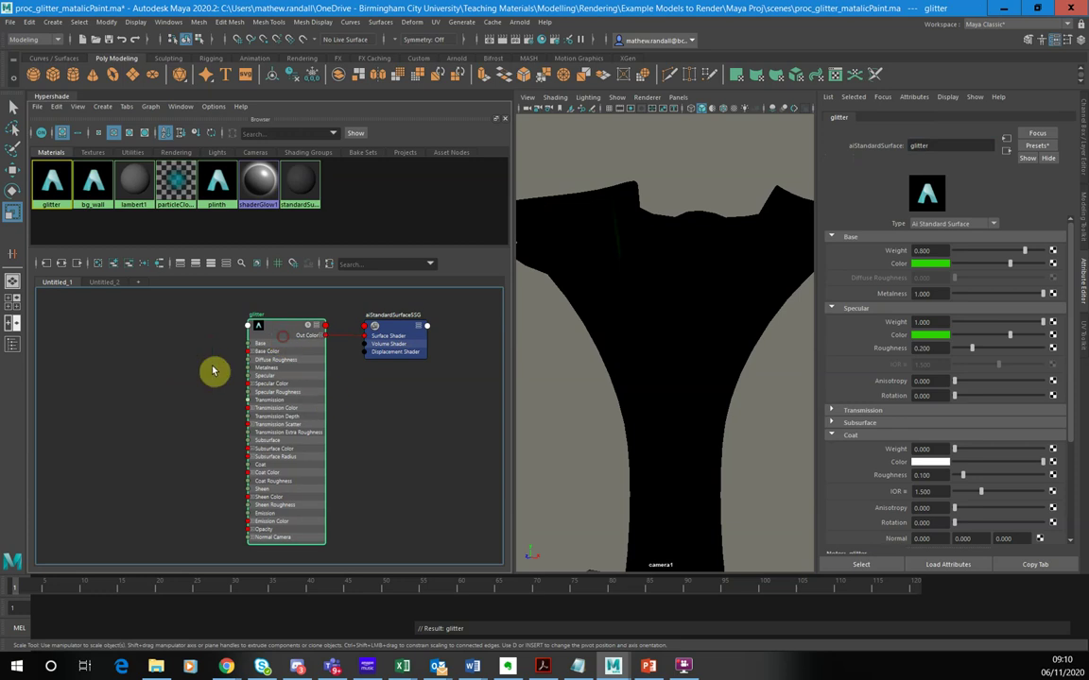
Create an aiFlakes node and connect its Out Color to the glitter material's Normal Camera input.
left_click(133, 359)
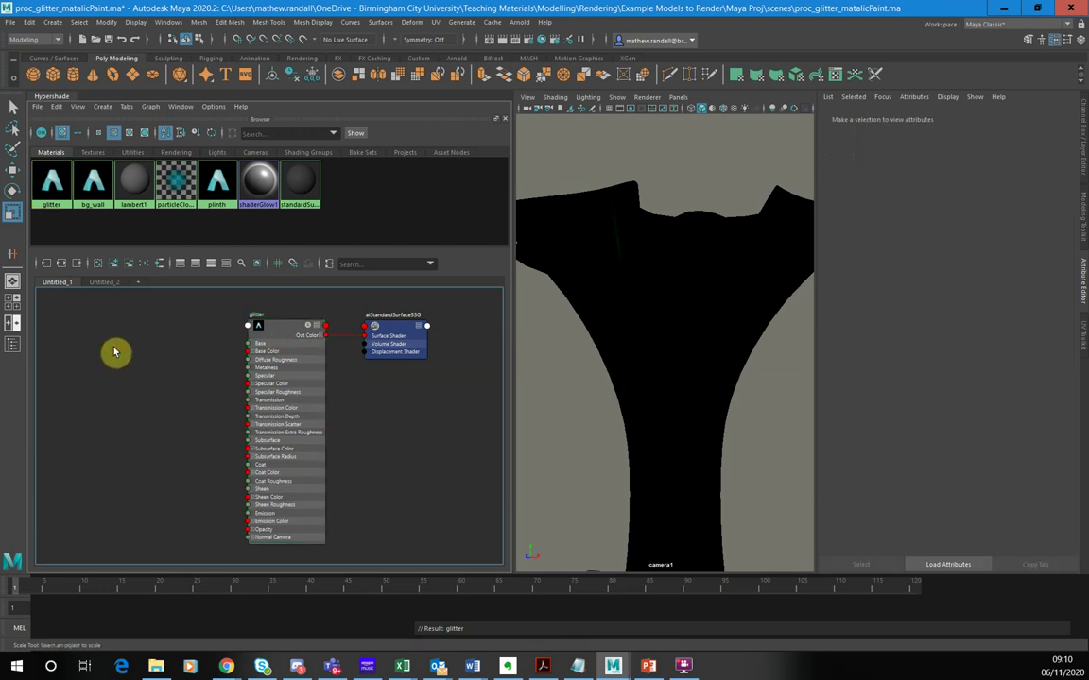
key("Tab")
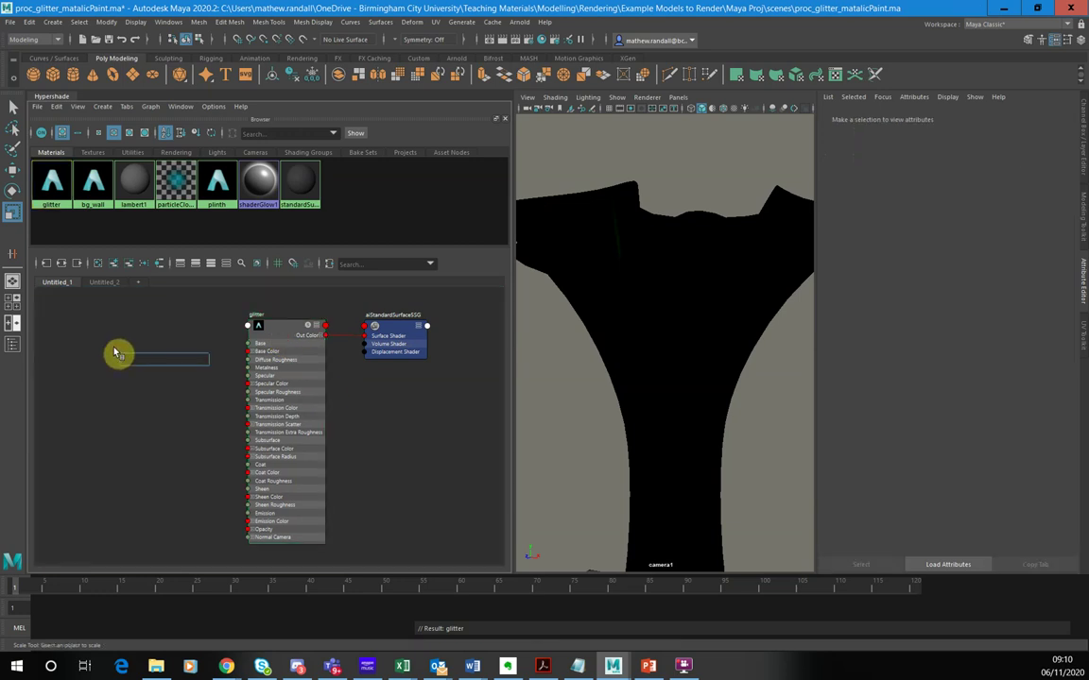
type("flak")
key("Return")
left_click_drag(146, 376, 121, 343)
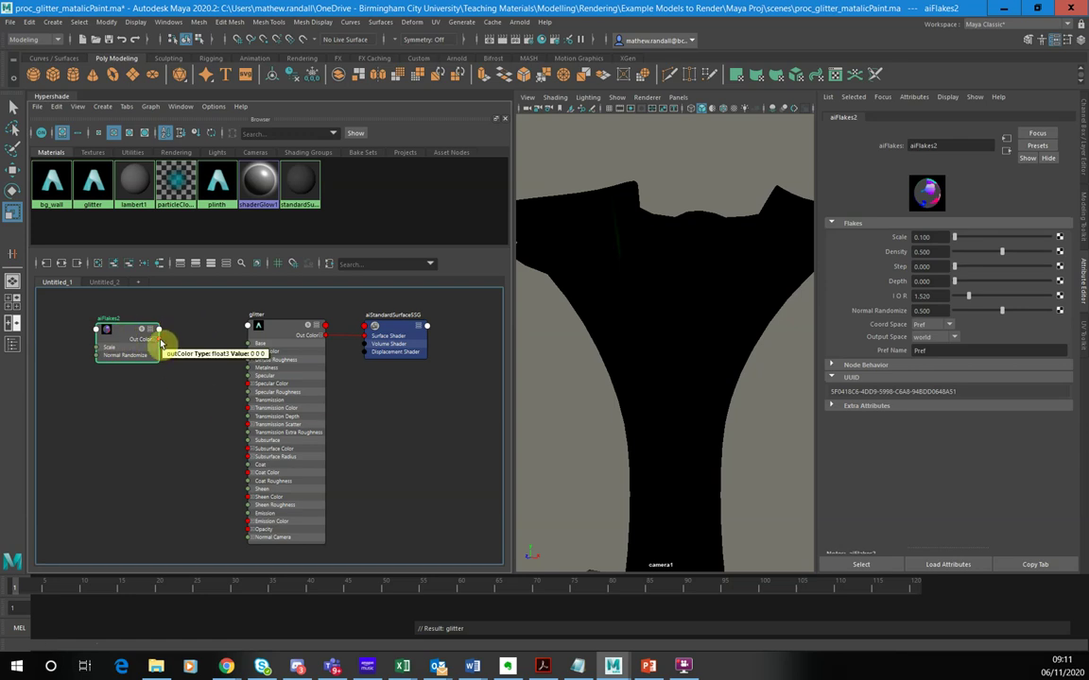
left_click_drag(161, 342, 250, 539)
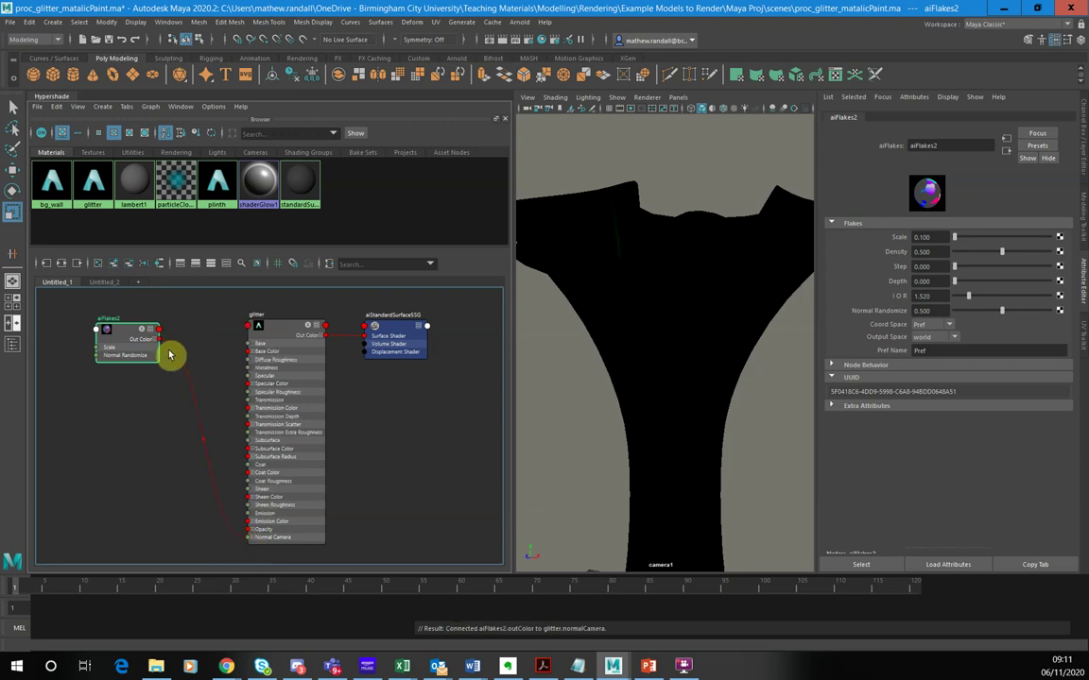
left_click_drag(128, 346, 135, 352)
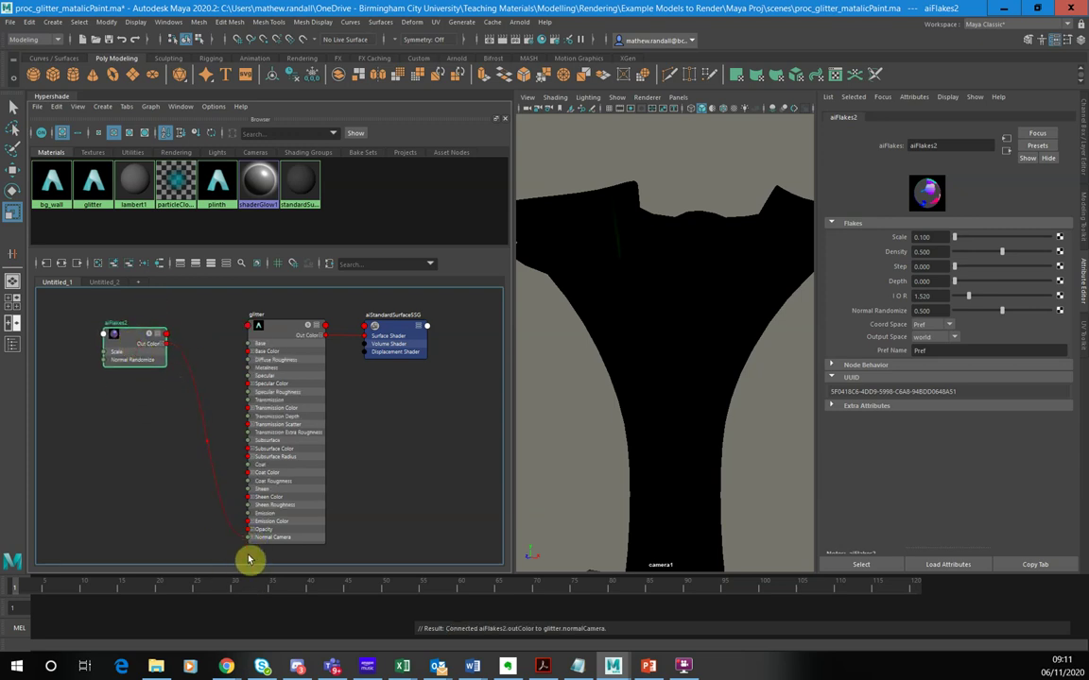
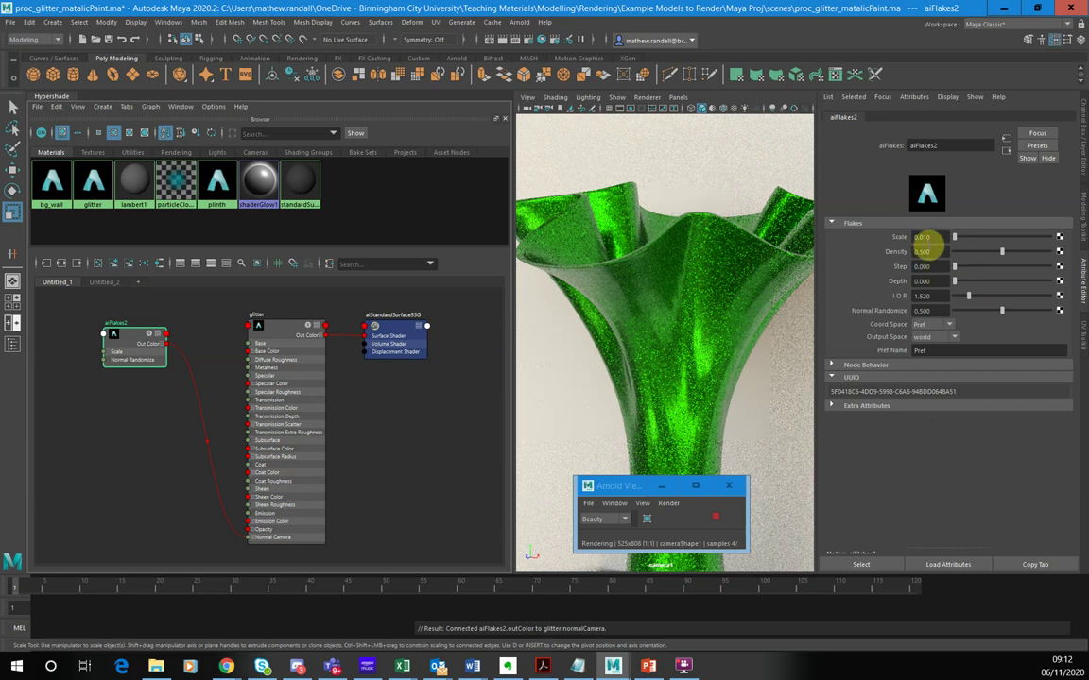
Set the aiFlakes node's density to 1 and its depth to 1.
left_click_drag(931, 250, 896, 251)
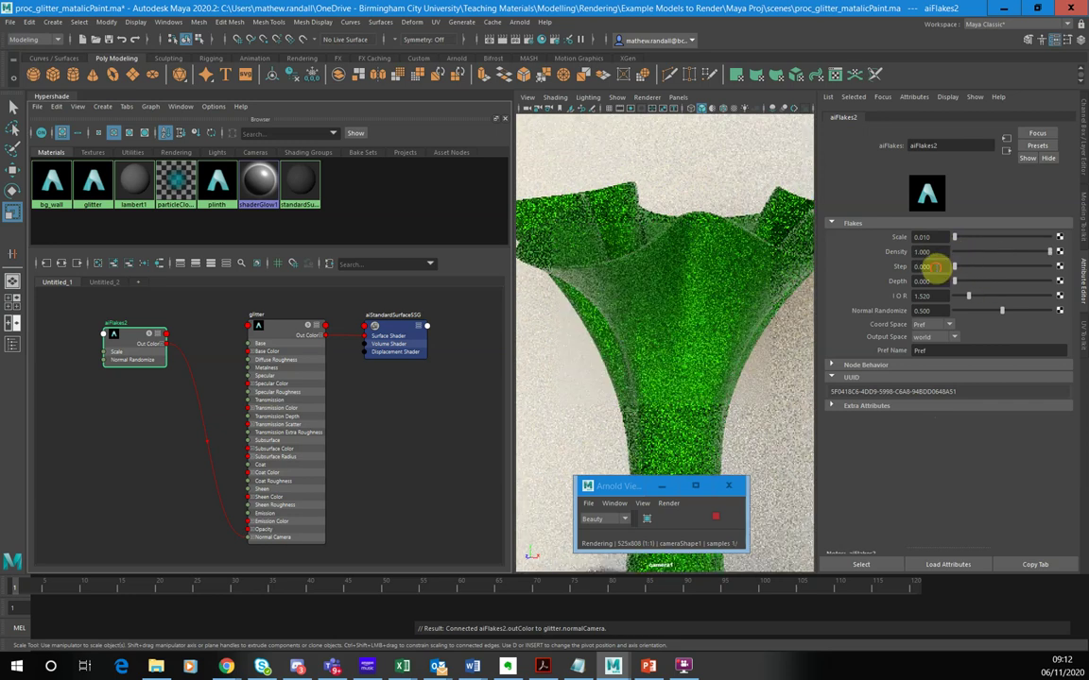
left_click(938, 281)
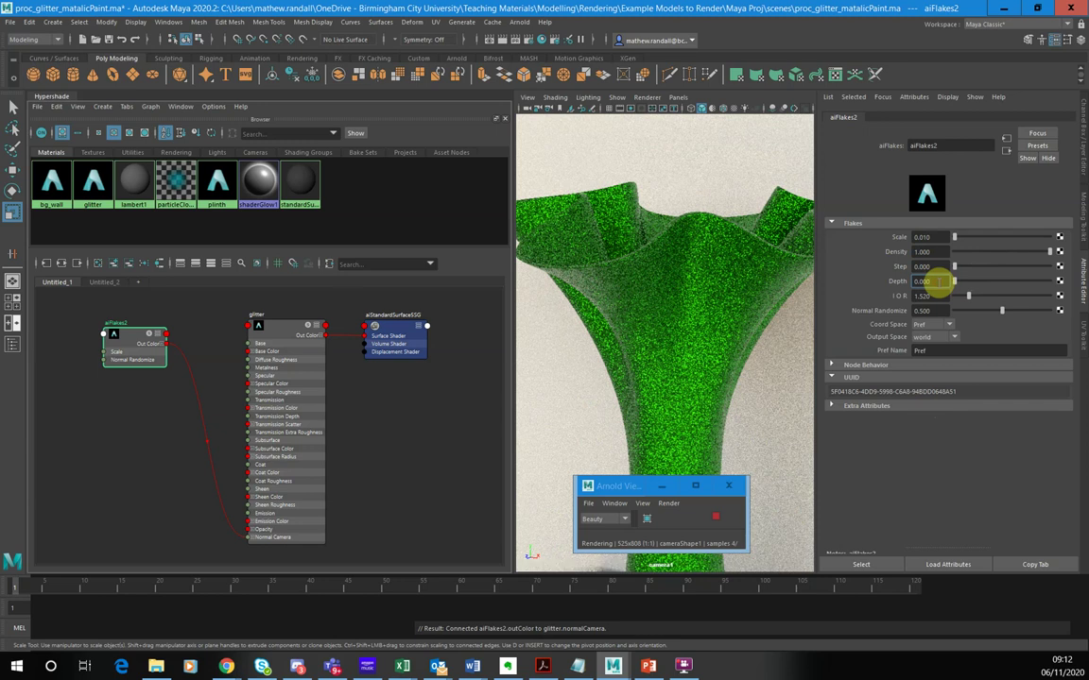
left_click(933, 266)
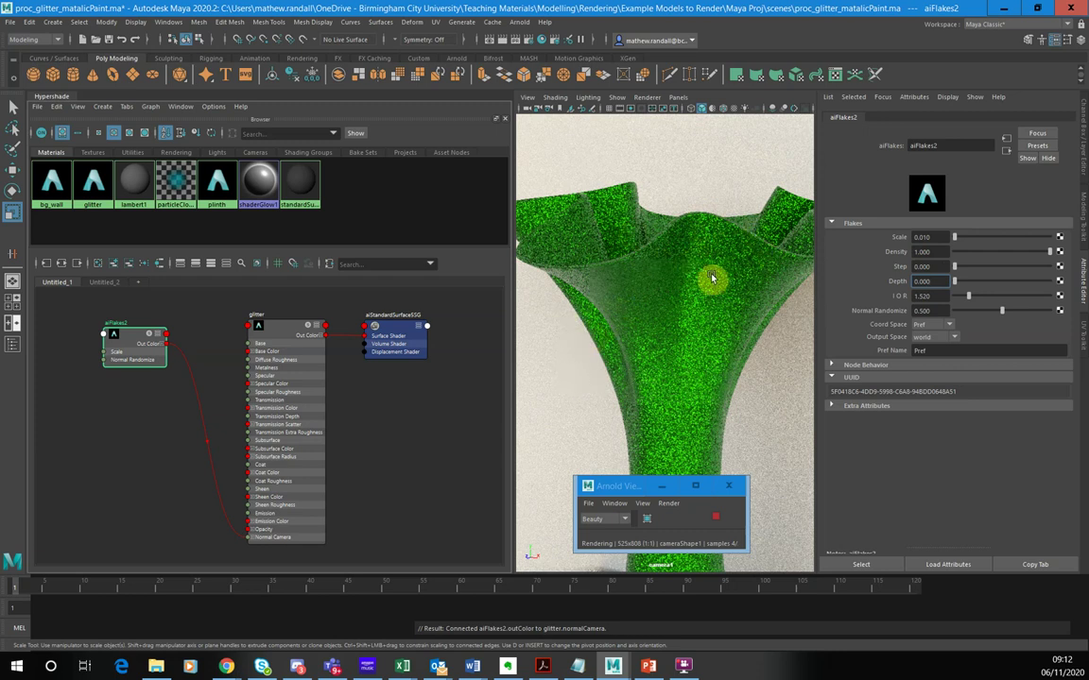
left_click_drag(936, 281, 964, 281)
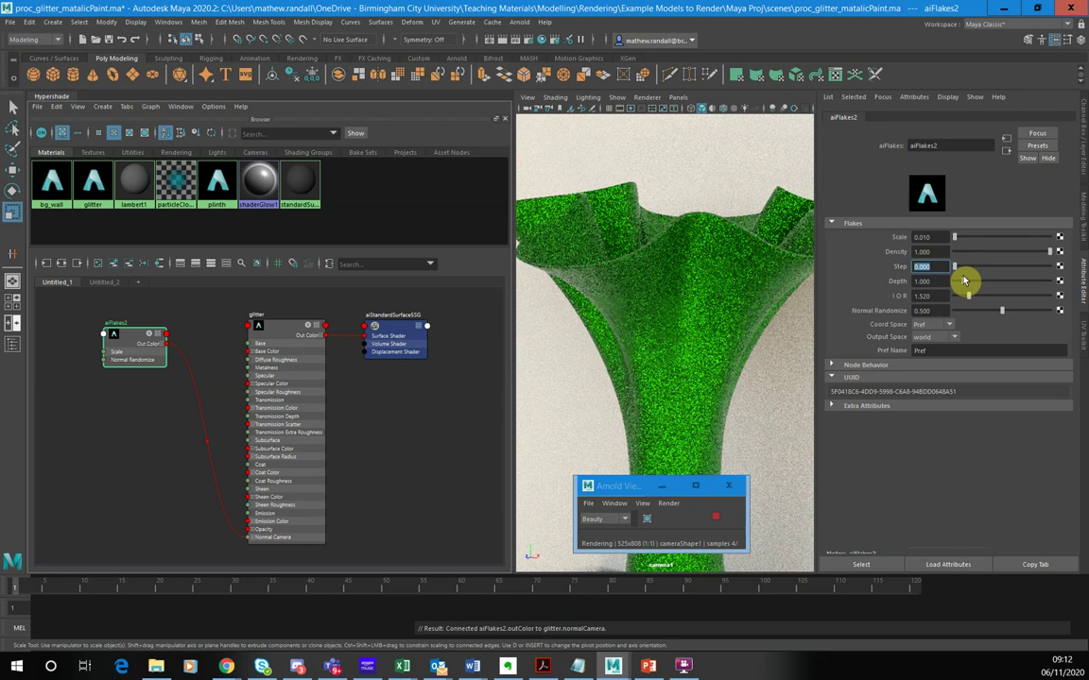
Set the aiFlakes node's step to 1 and its Normal Randomize to about 0.807.
key("Return")
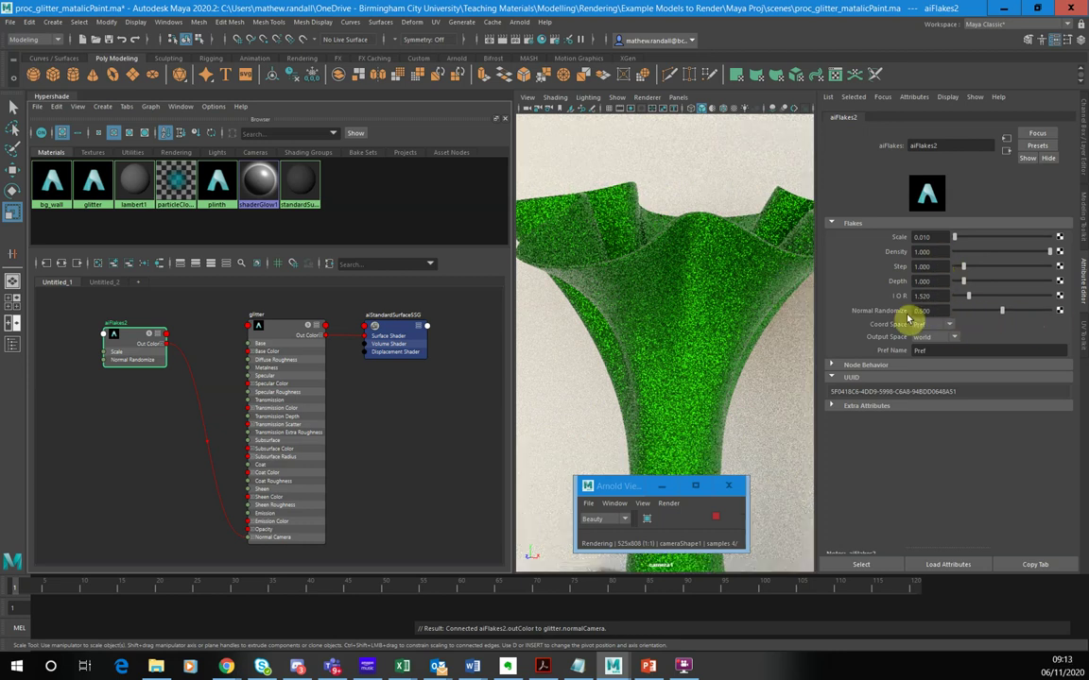
left_click(1031, 313)
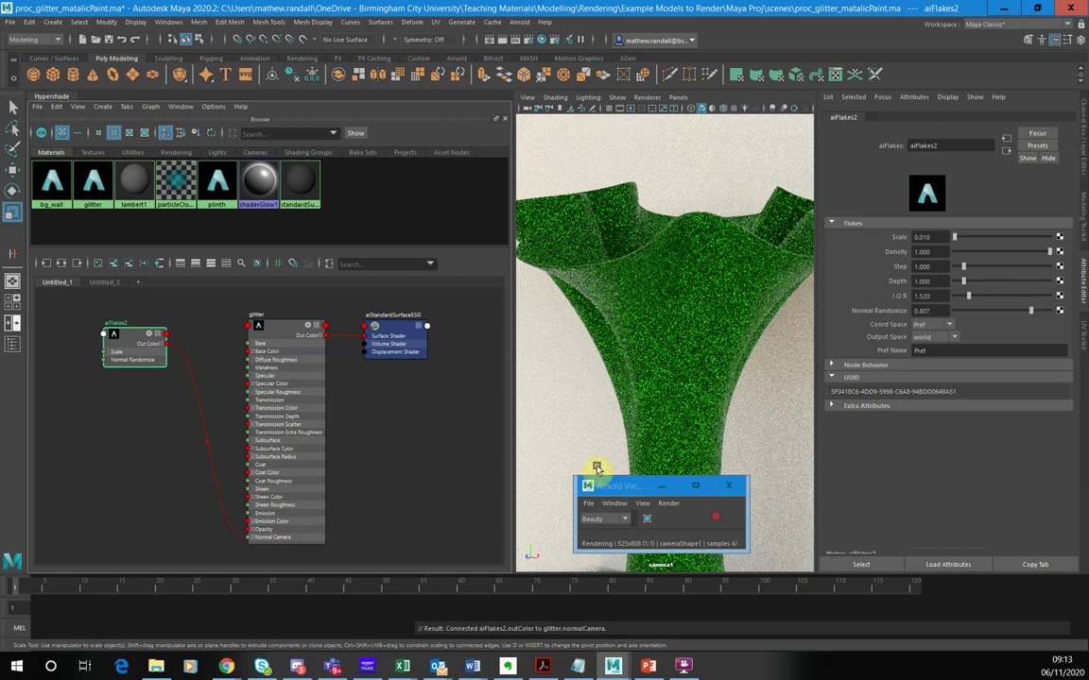
Review the Arnold sampling values in the render settings, and switch to PowerPoint to study the coat, specular and base layer diagram.
left_click(283, 340)
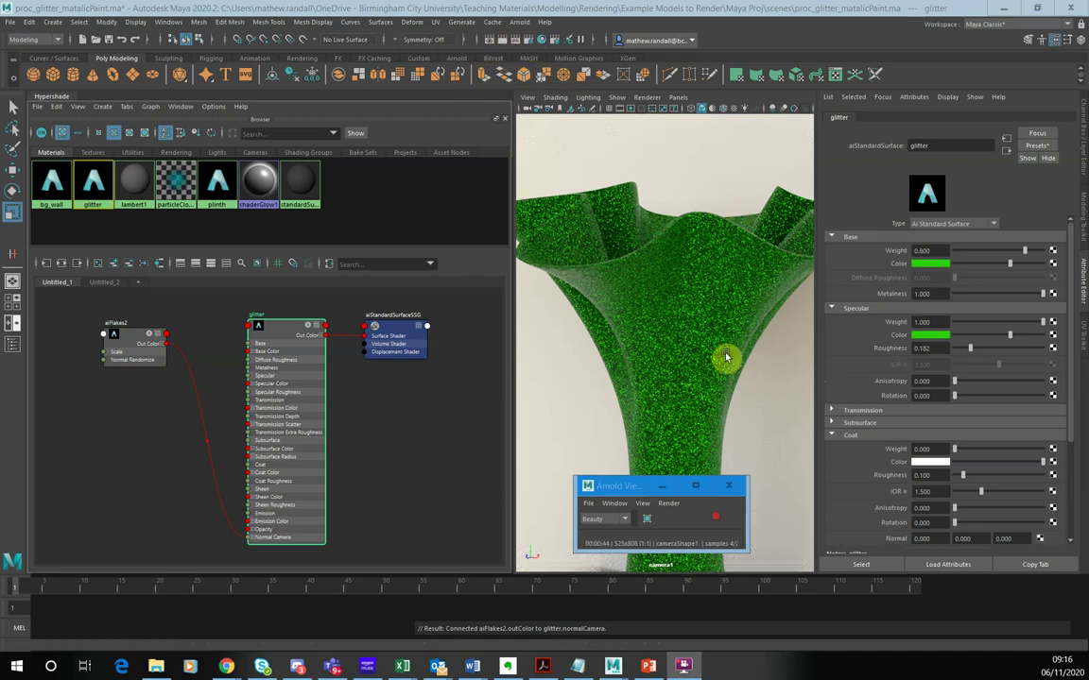
left_click(530, 42)
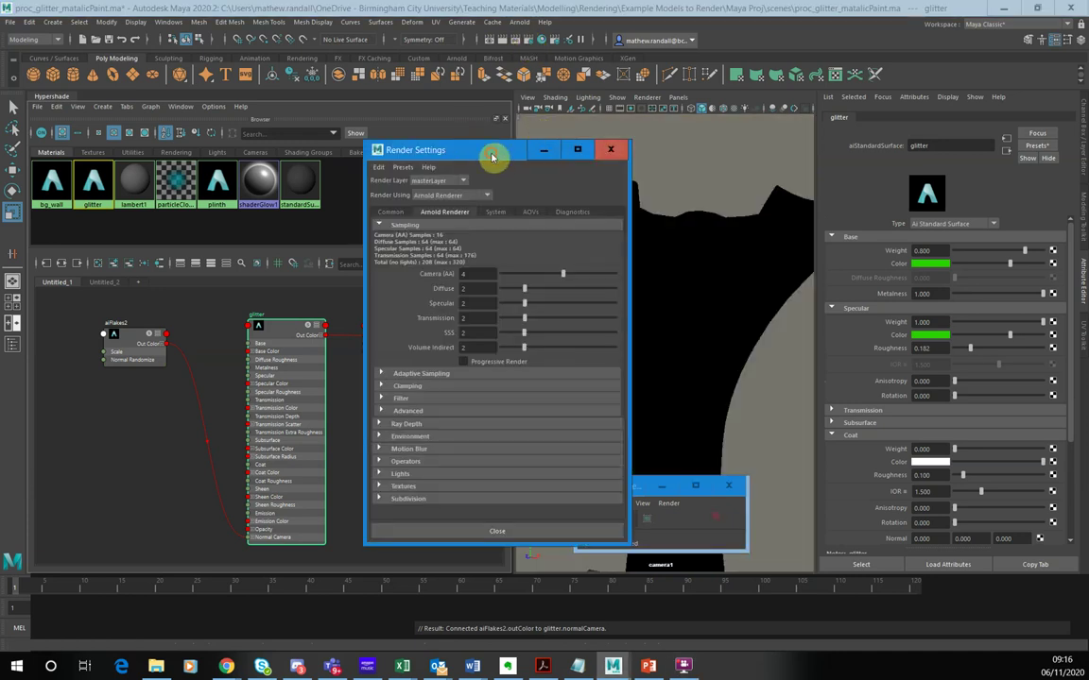
left_click_drag(494, 158, 501, 127)
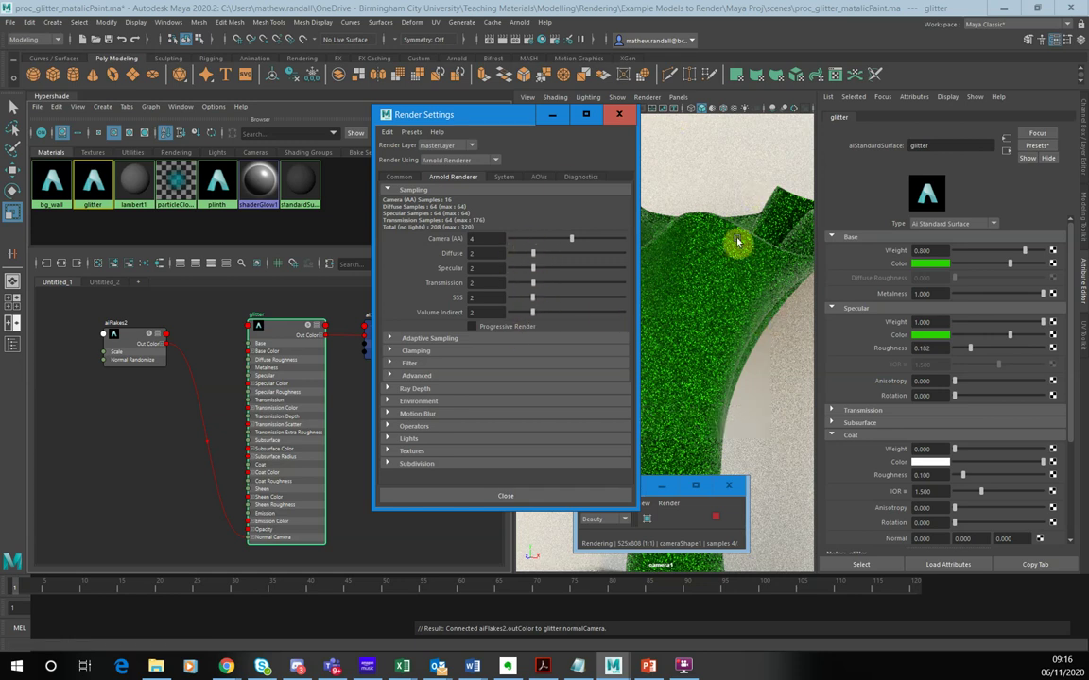
left_click(619, 115)
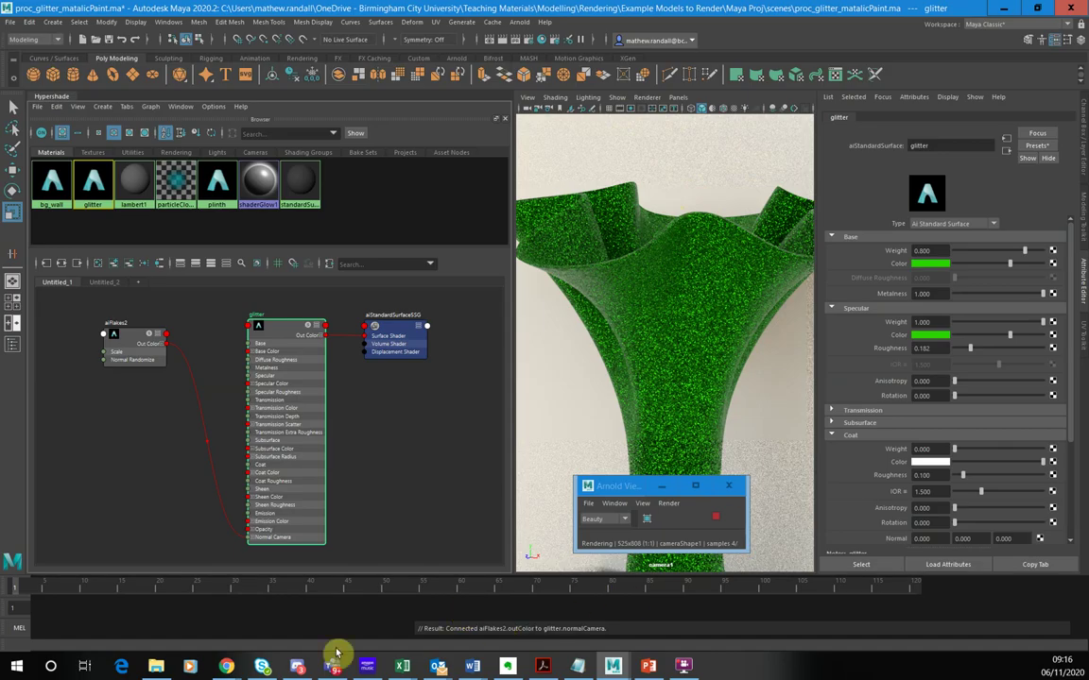
left_click(650, 668)
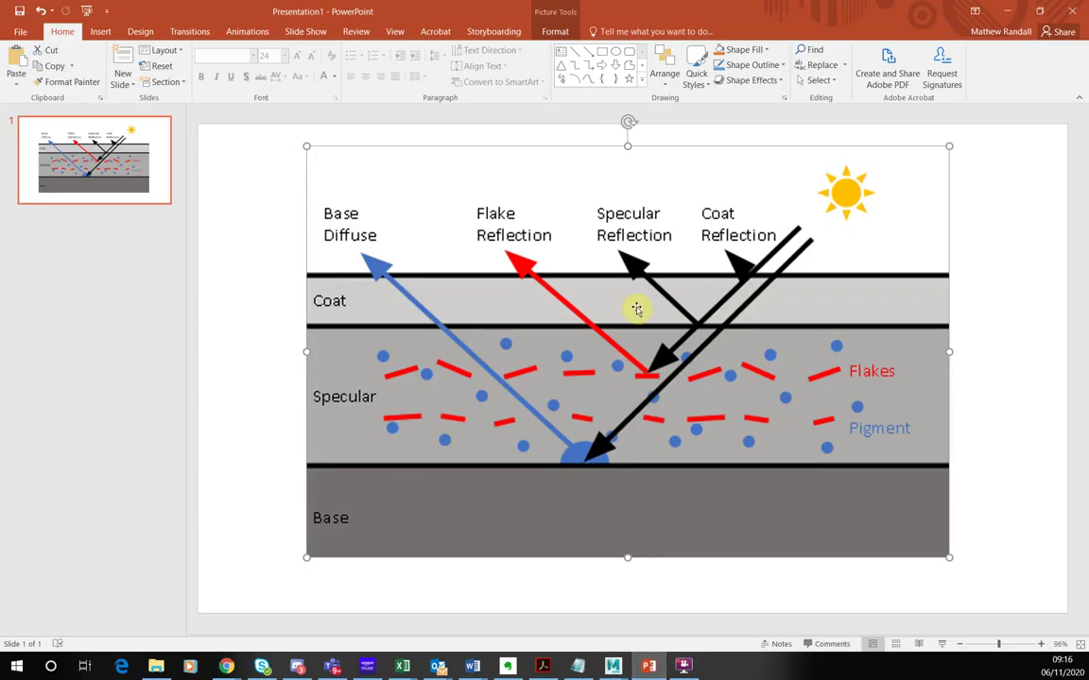
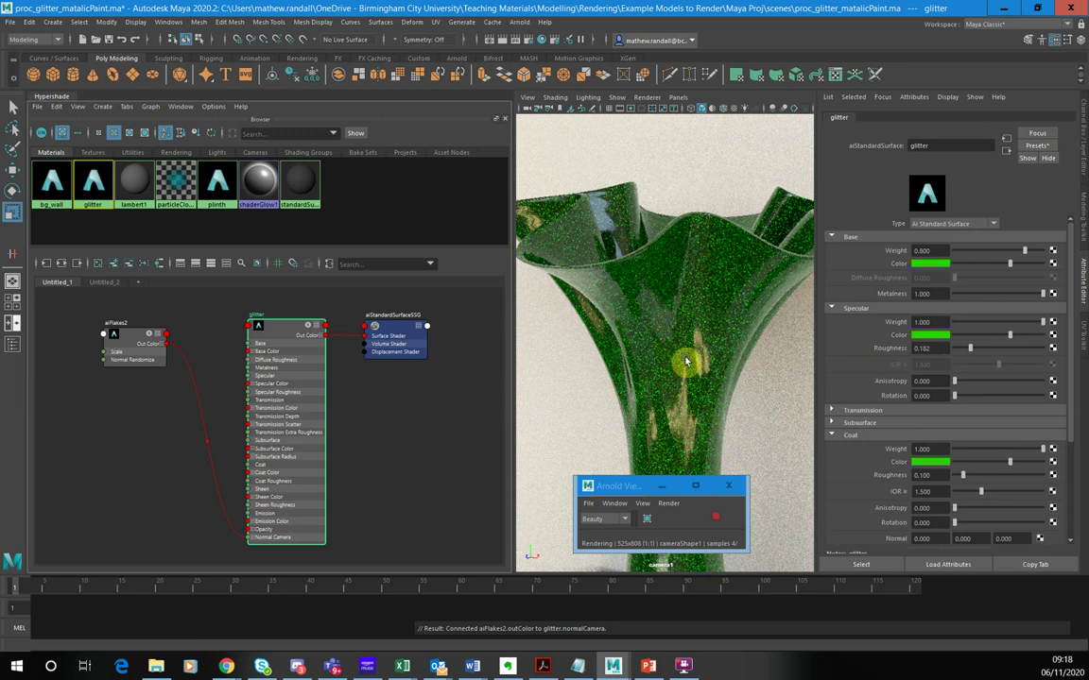
Examine the glitter material's Coat normal and its Geometry bump mapping attributes.
scroll(870, 463, "down", 2)
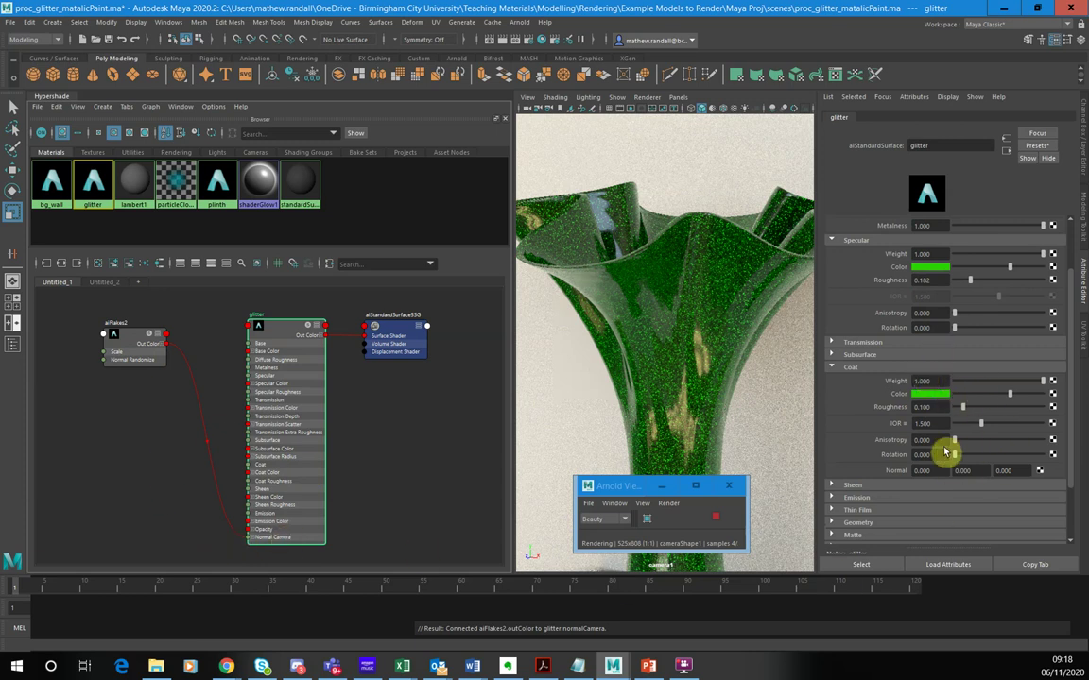
scroll(883, 409, "down", 1)
scroll(903, 438, "down", 1)
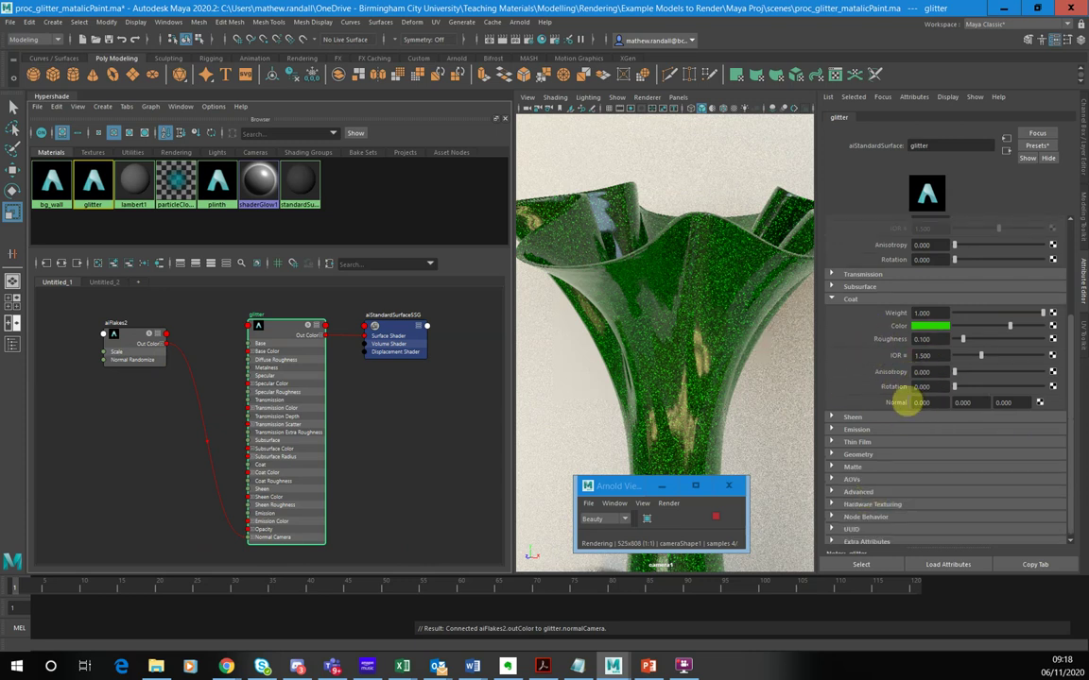
left_click(829, 455)
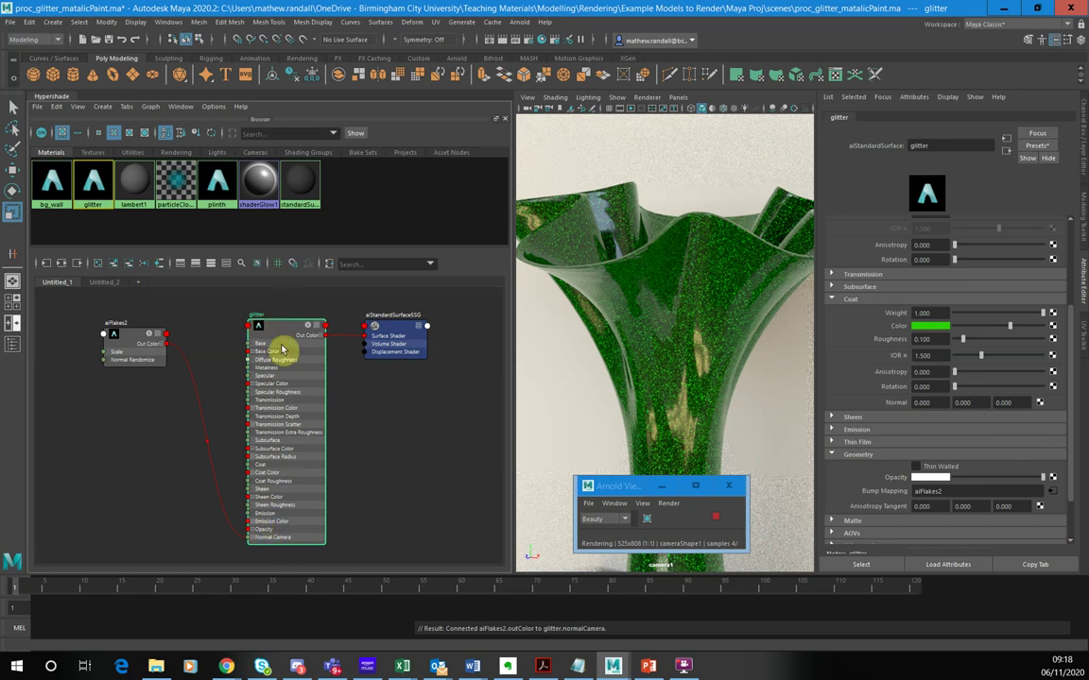
left_click(168, 345)
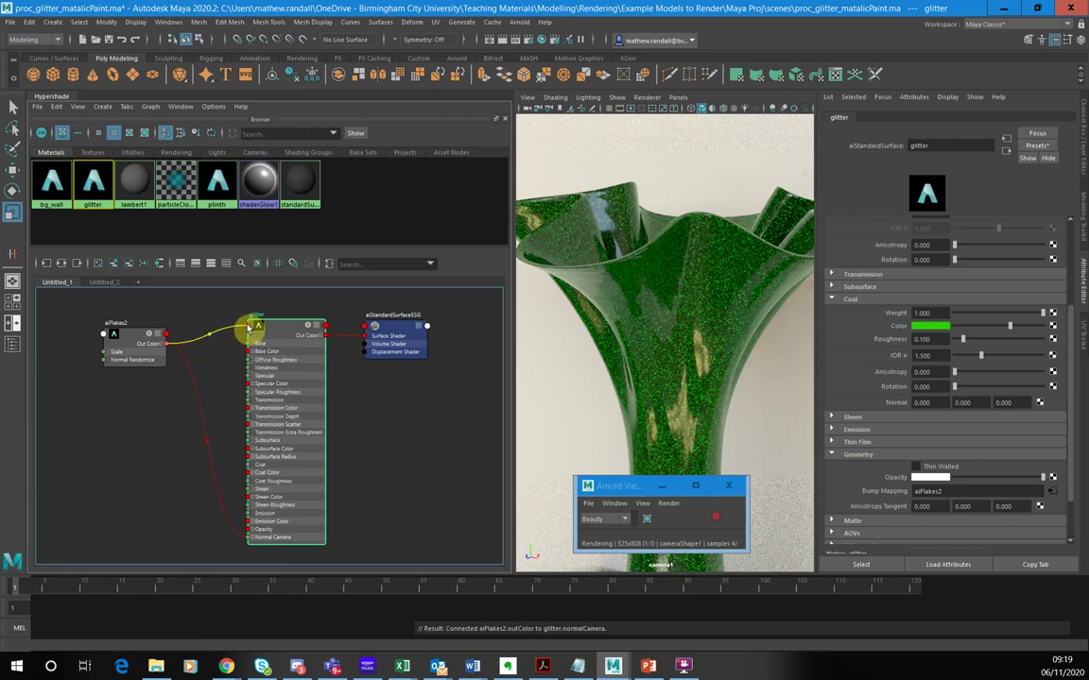
left_click(250, 327)
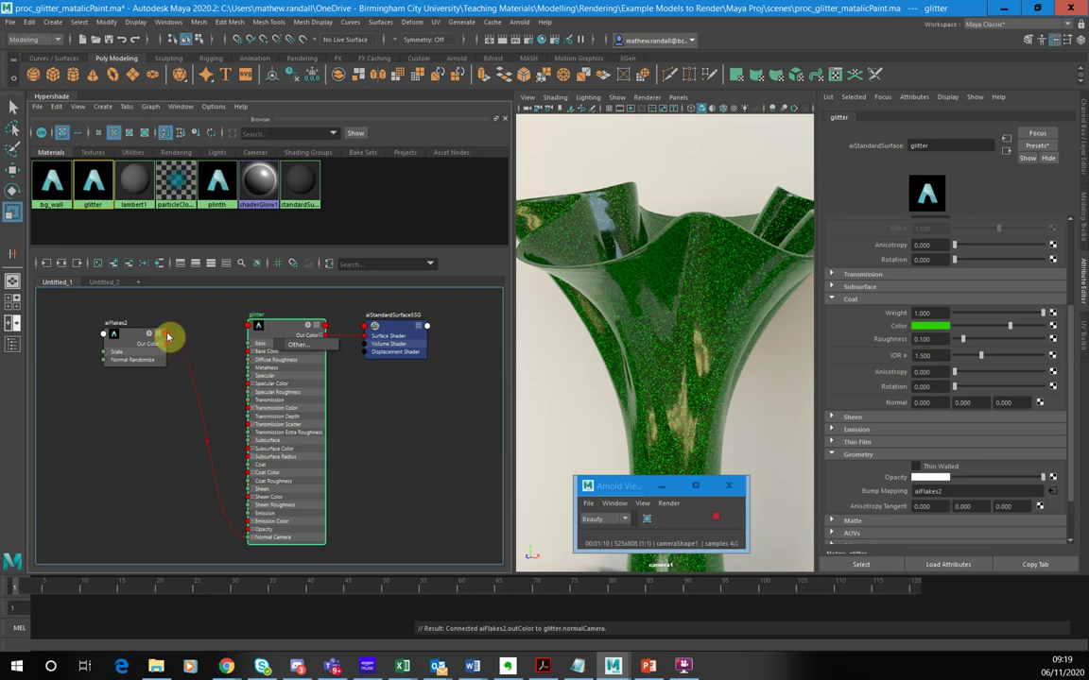
left_click(360, 404)
left_click(370, 409)
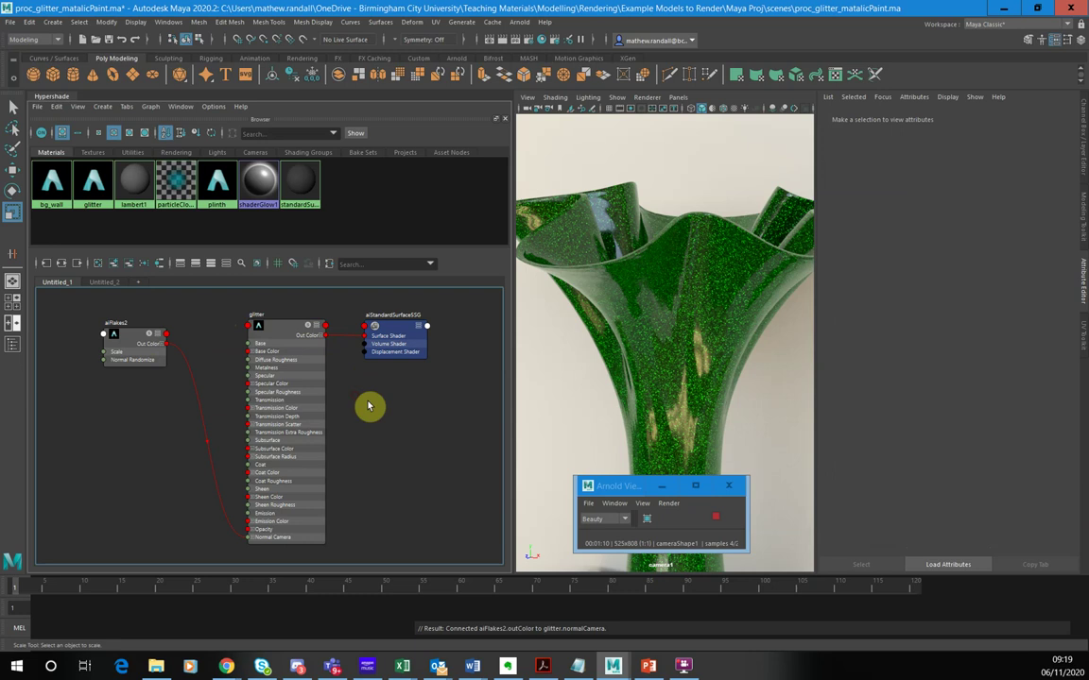
left_click(167, 337)
left_click(172, 334)
left_click(168, 337)
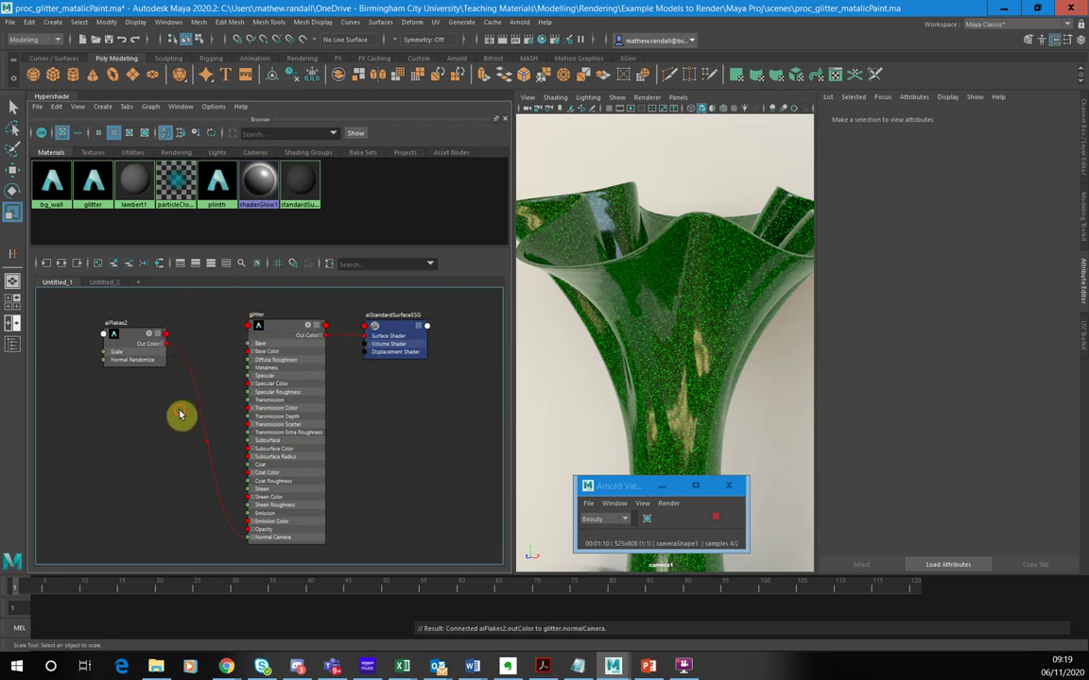
Connect the aiFlakes node's Out Color to the glitter material's coatNormal input.
left_click_drag(167, 344, 255, 330)
left_click(288, 337)
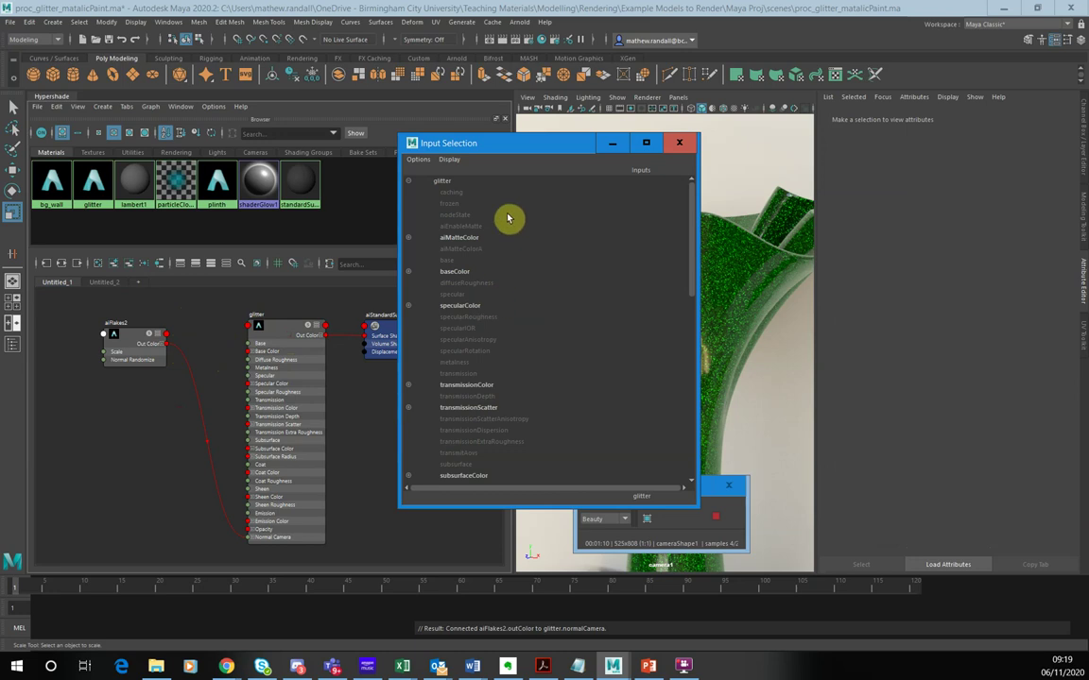
scroll(542, 350, "down", 10)
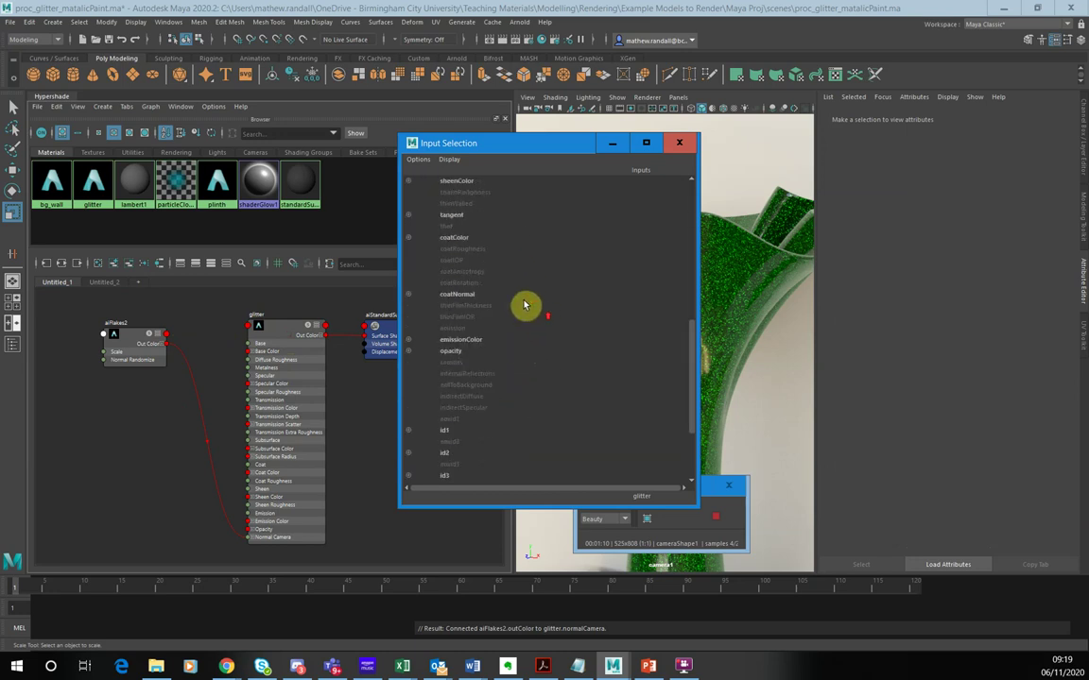
left_click(453, 295)
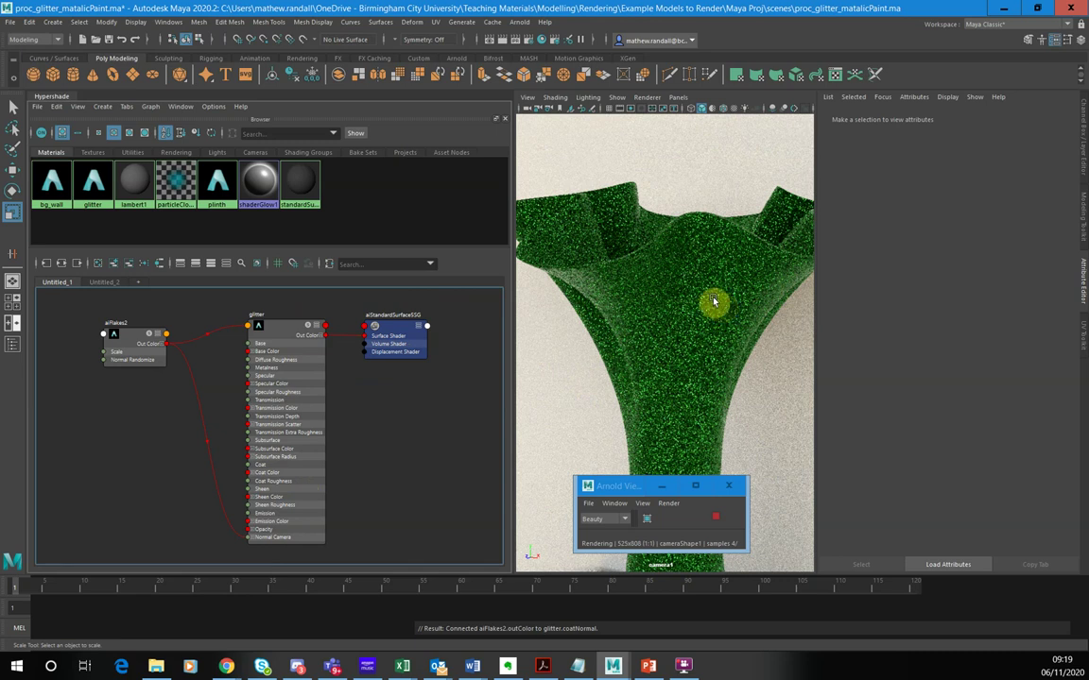
left_click(193, 402)
left_click(187, 317)
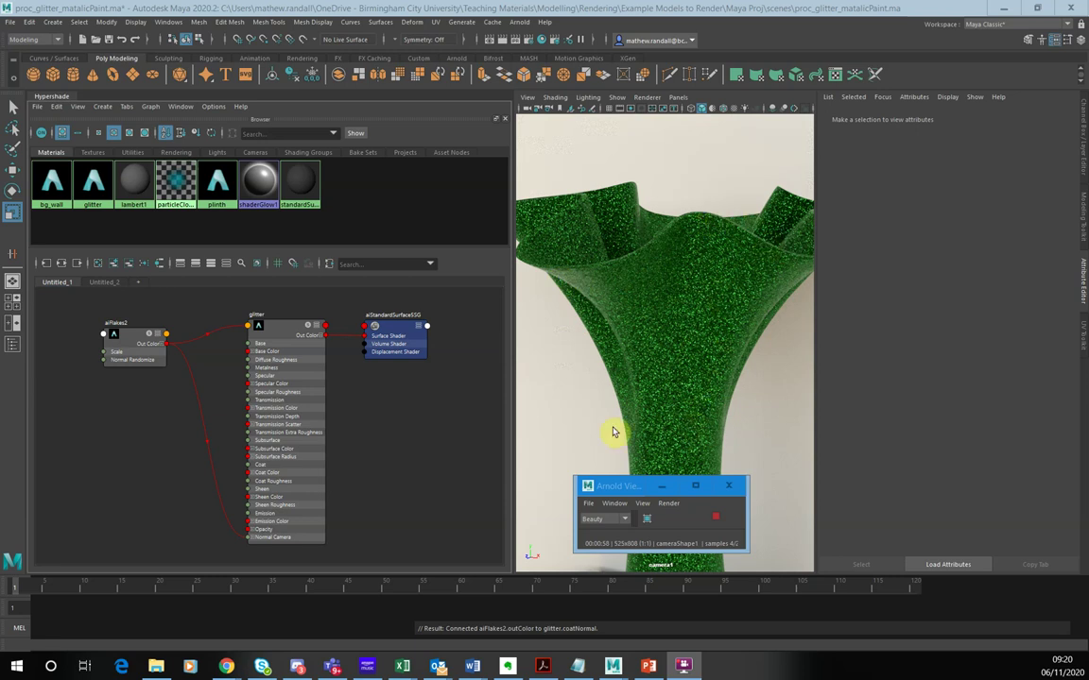
left_click_drag(166, 334, 263, 546)
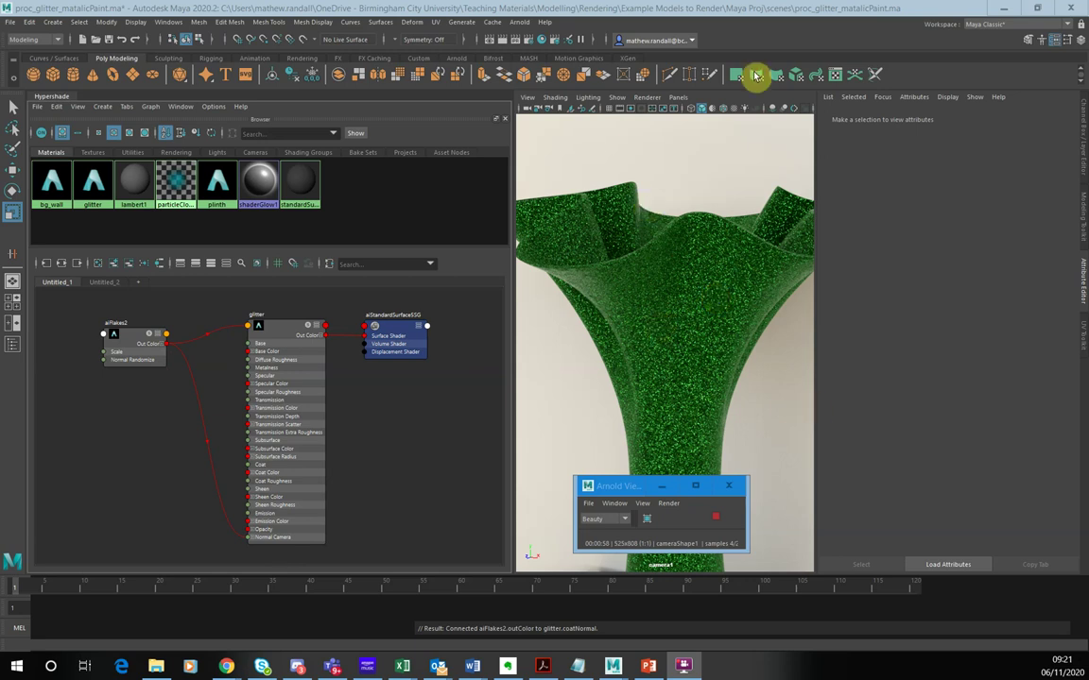
Switch the camera view's renderer from Arnold to Viewport 2.0.
left_click(658, 98)
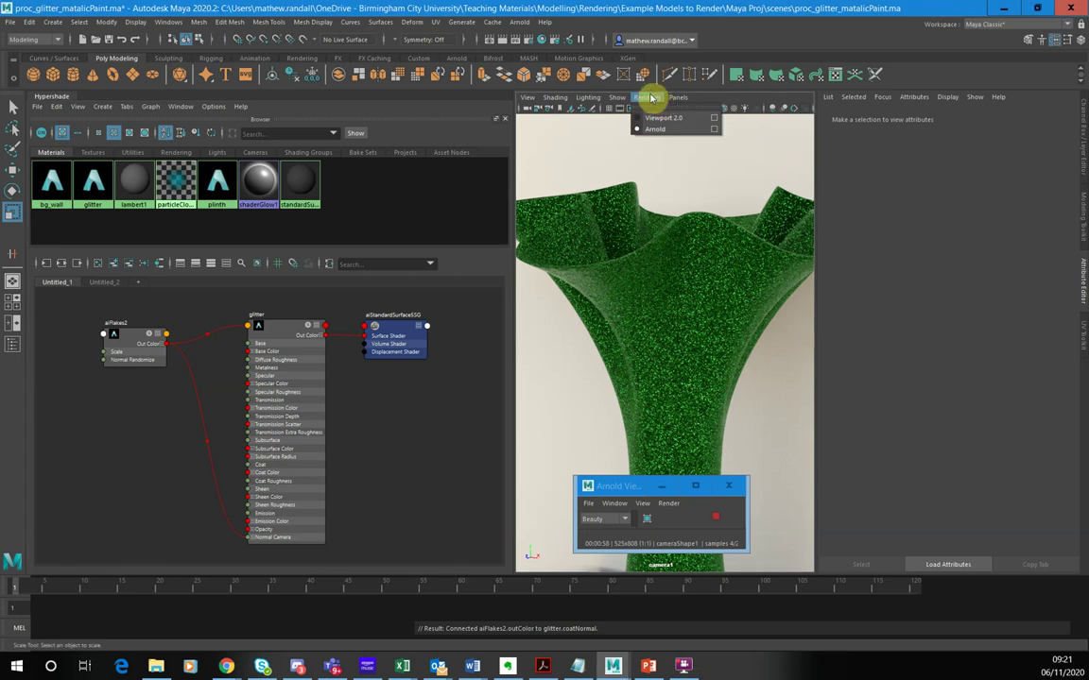
left_click(661, 117)
Assign a new Arnold aiStandardSurface material to the vase and rename it as blue_metallic.
left_click(677, 339)
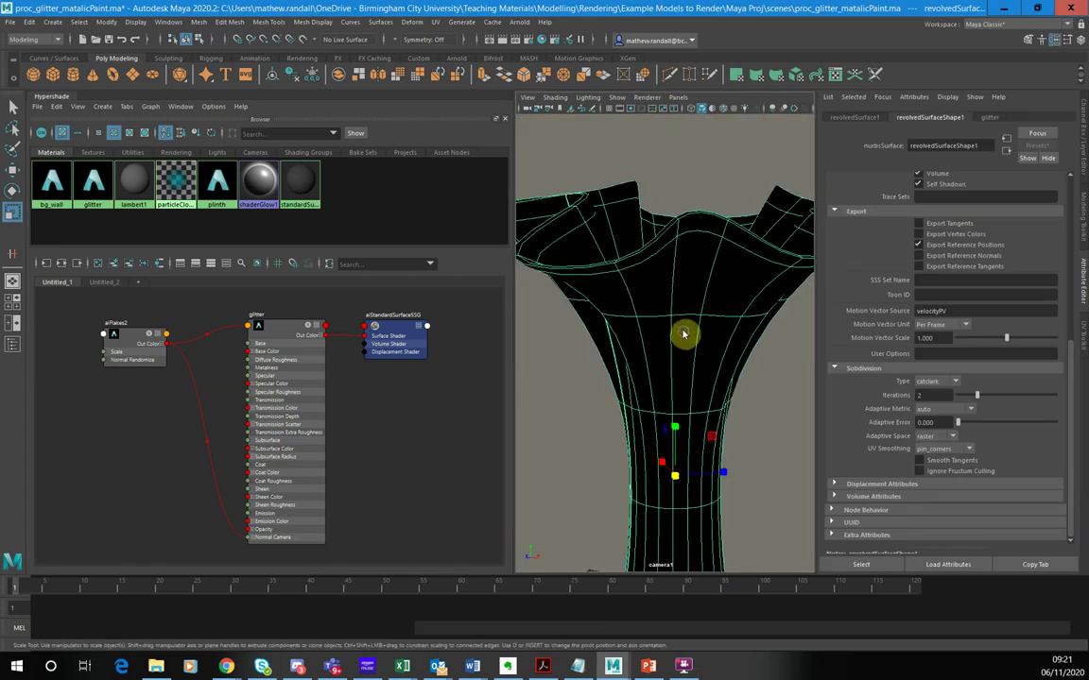
right_click(683, 333)
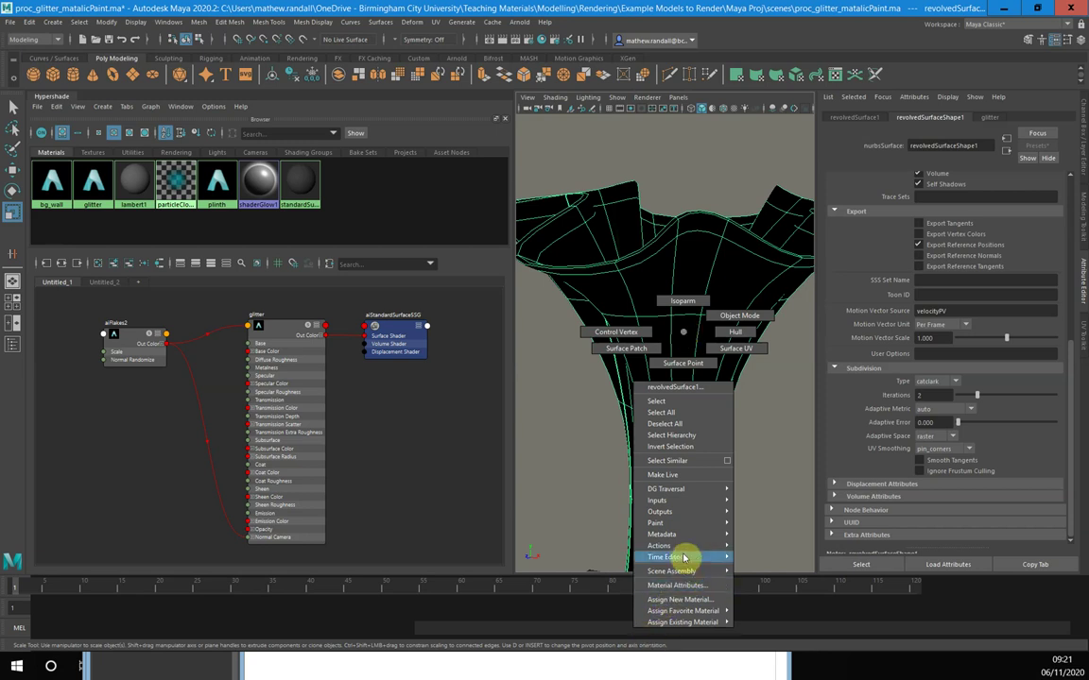
mouse_move(688, 577)
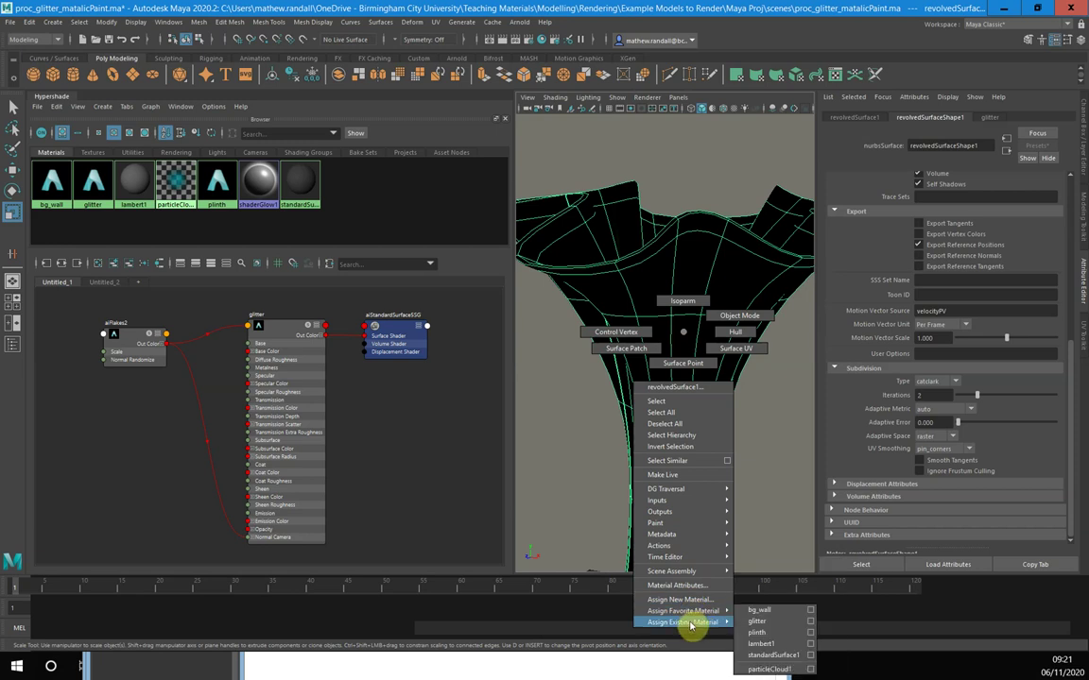
left_click(687, 601)
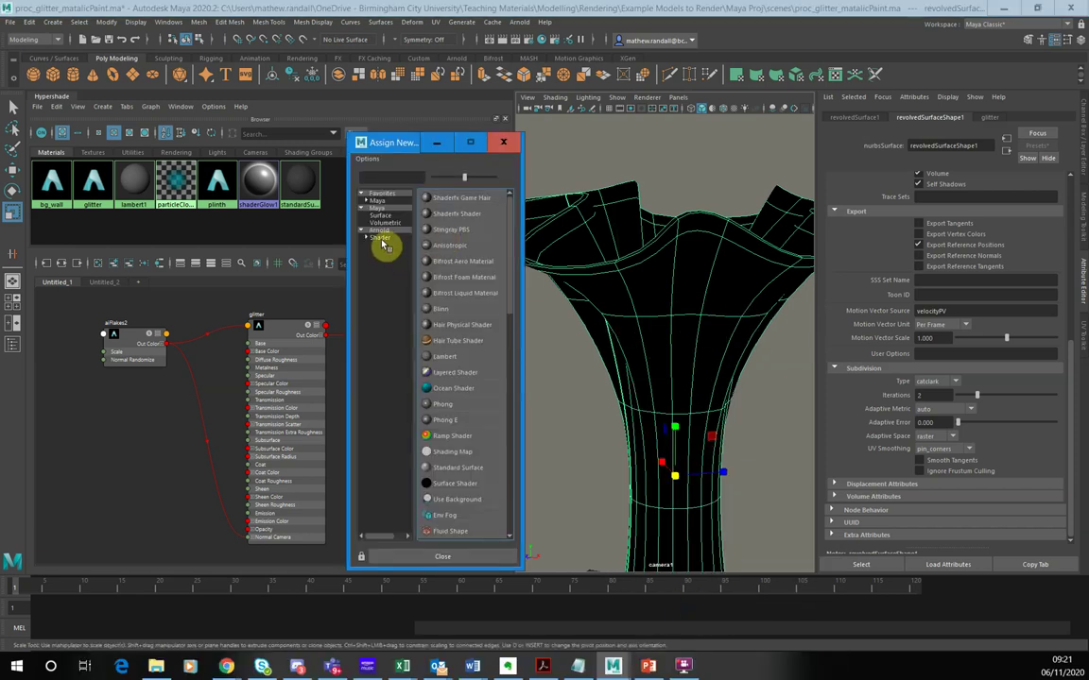
left_click(381, 238)
left_click(452, 409)
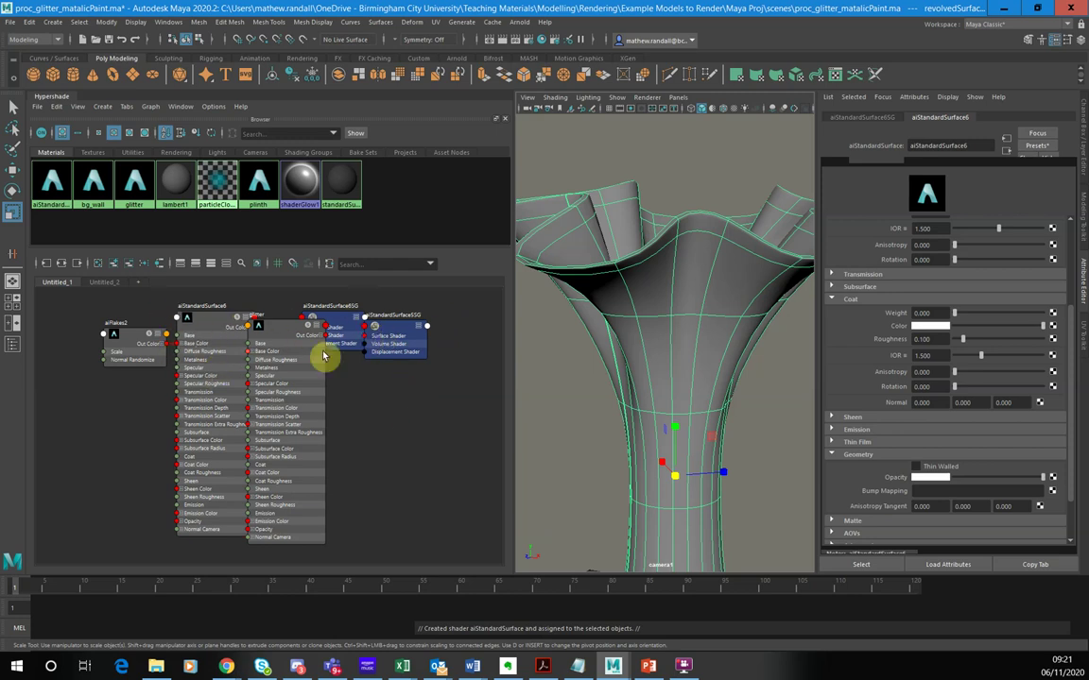
double_click(922, 145)
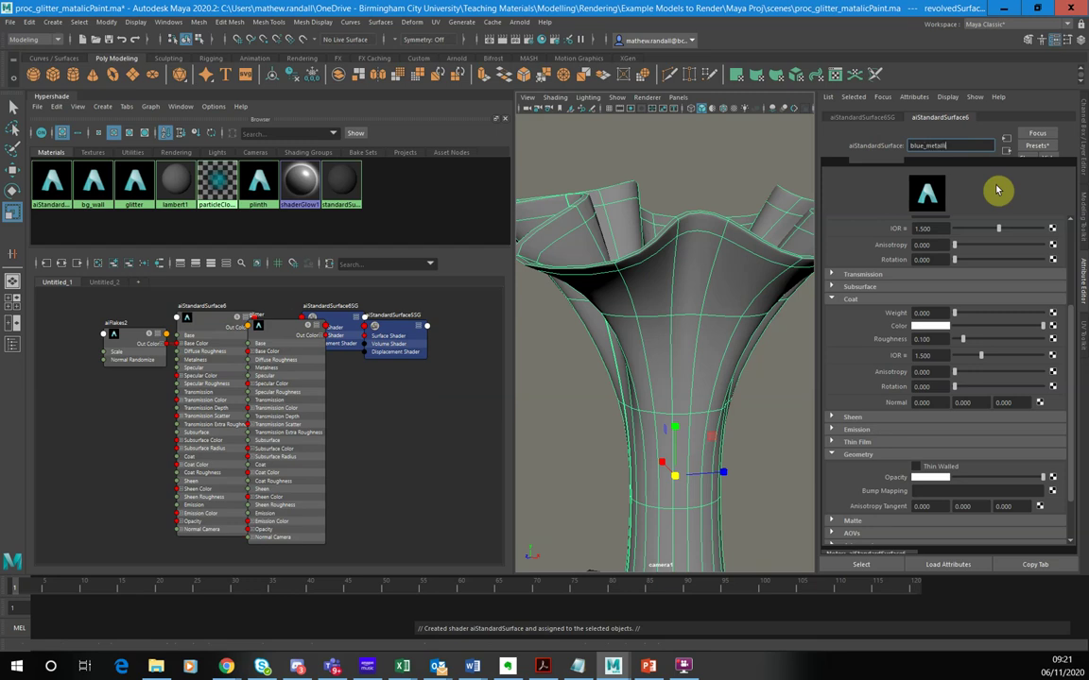
key("Return")
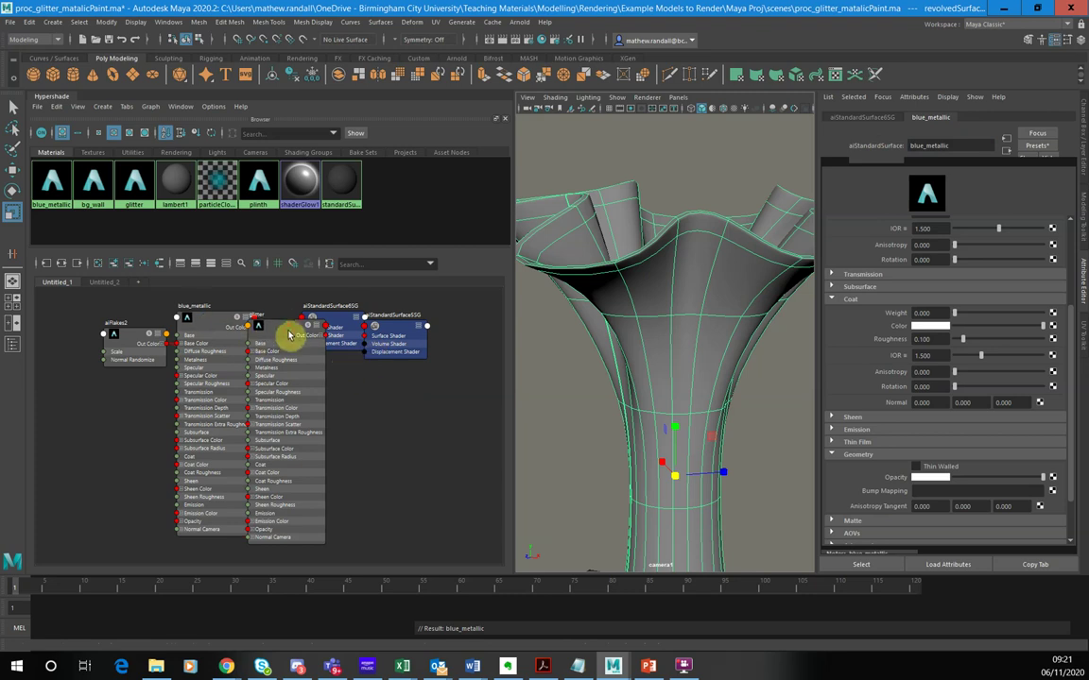
Clear the glitter network and all other nodes from the Hypershade graph.
left_click_drag(289, 335, 337, 360)
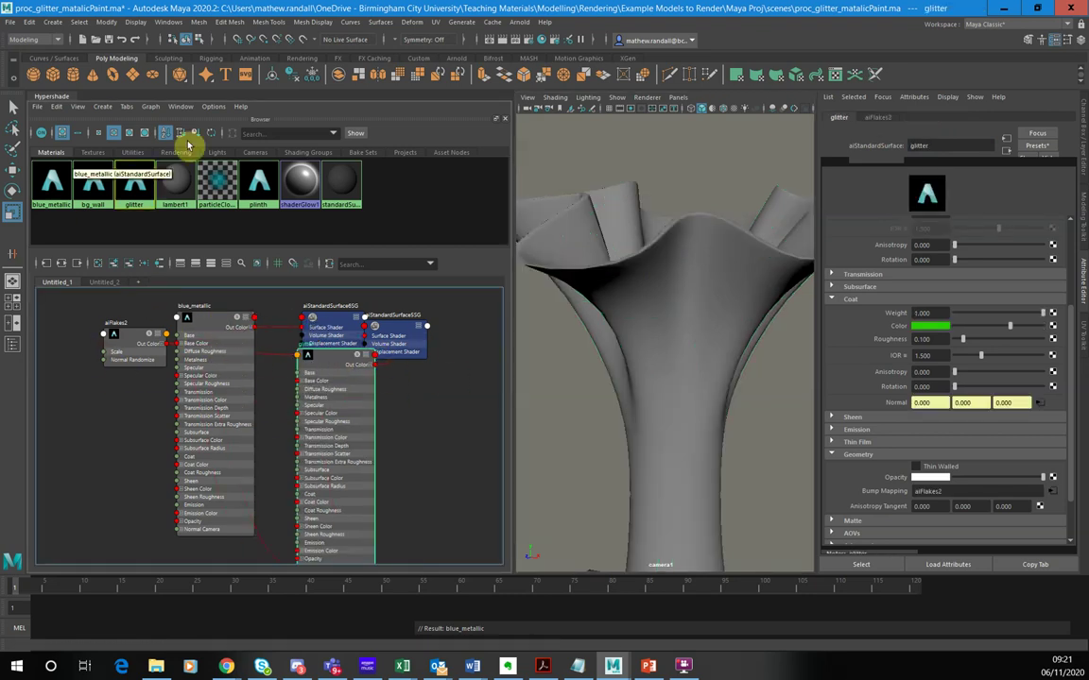
left_click(150, 107)
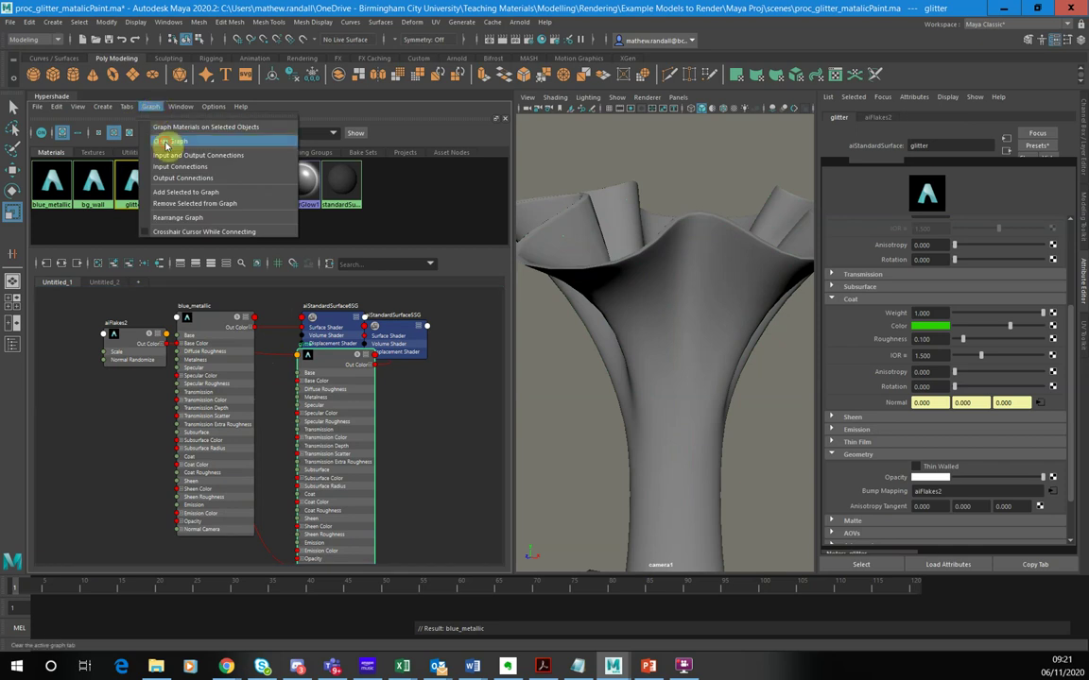
left_click(167, 142)
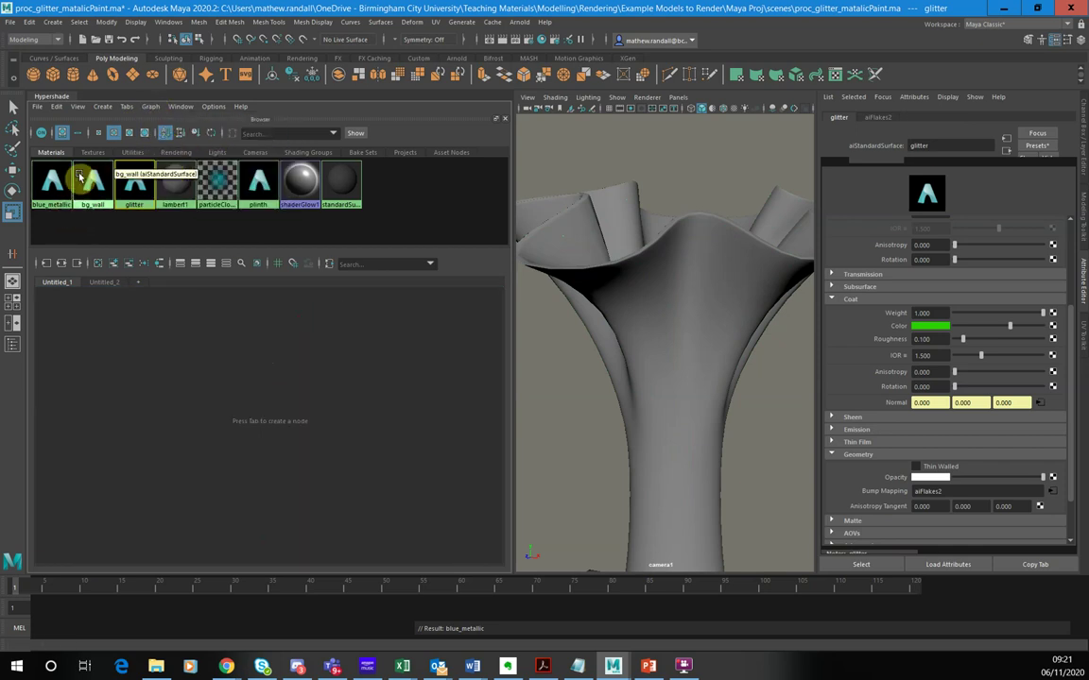
Graph the blue_metallic material's output connections and shift its nodes to free space on the input side.
left_click(59, 189)
left_click(150, 106)
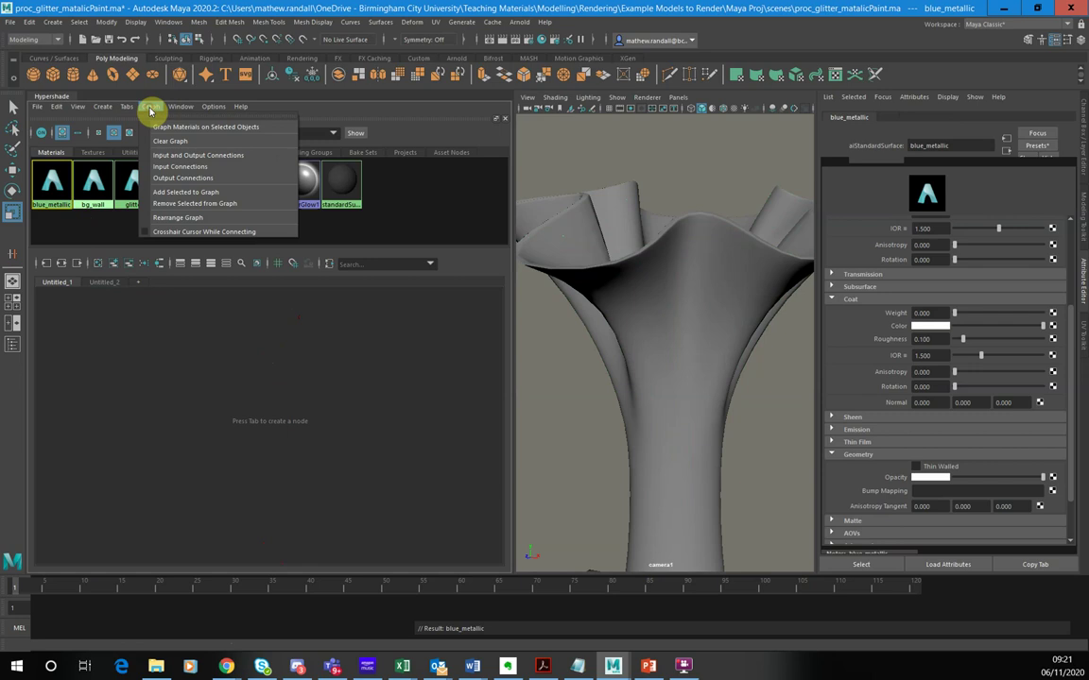
left_click(186, 177)
left_click(377, 326)
left_click_drag(377, 326, 430, 319)
left_click_drag(206, 320, 282, 320)
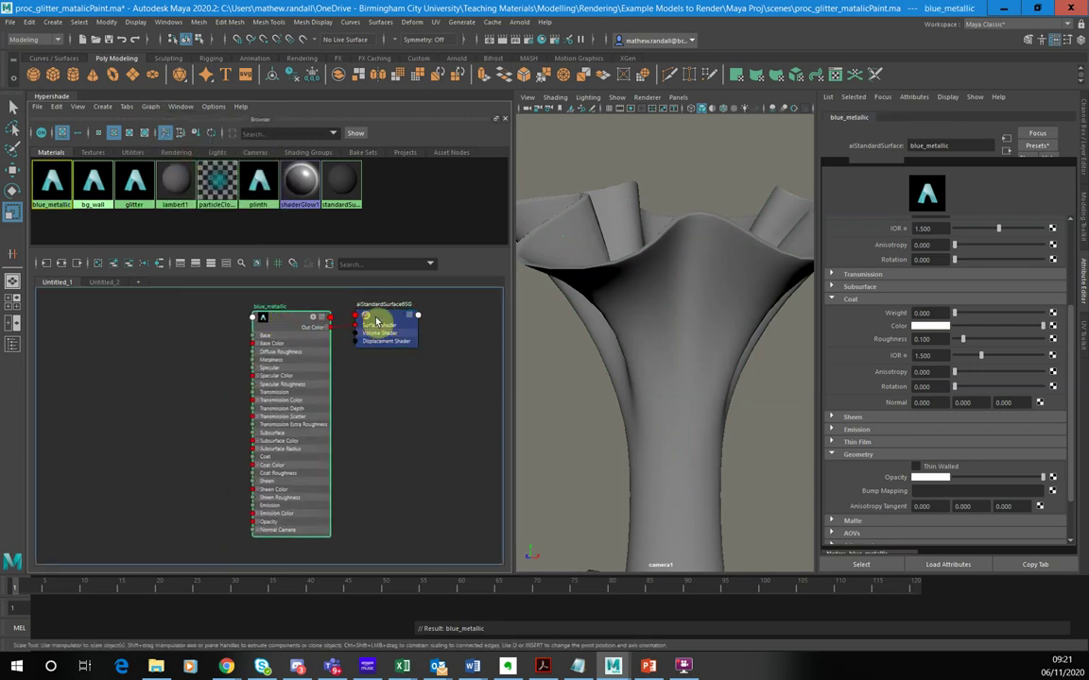
left_click_drag(376, 322, 401, 316)
left_click_drag(292, 326, 300, 327)
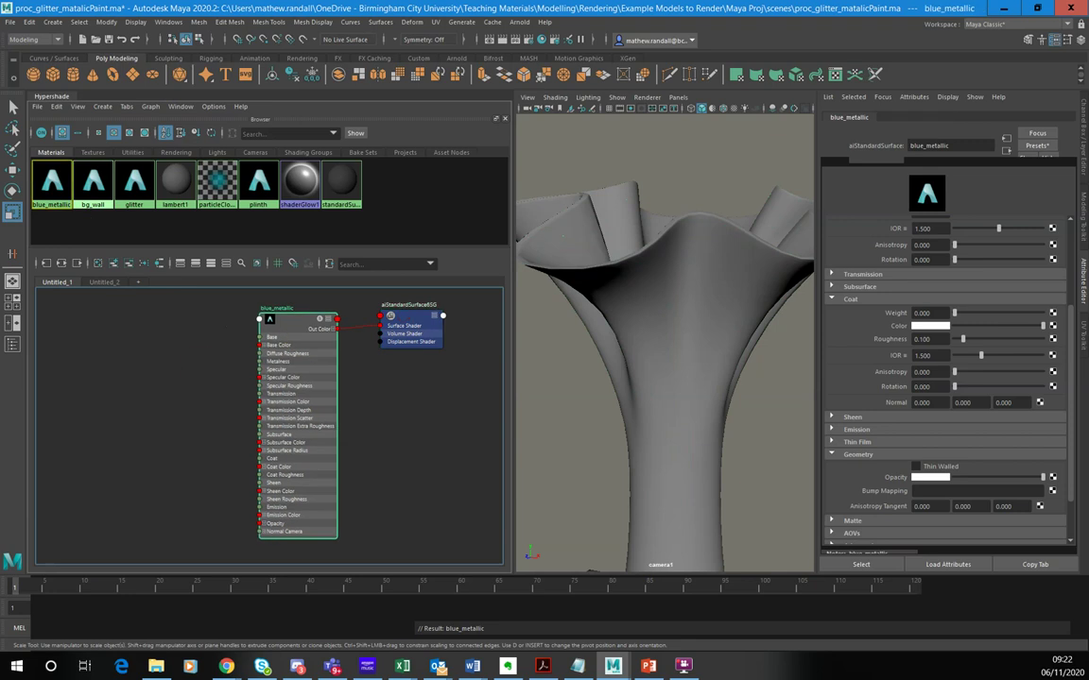
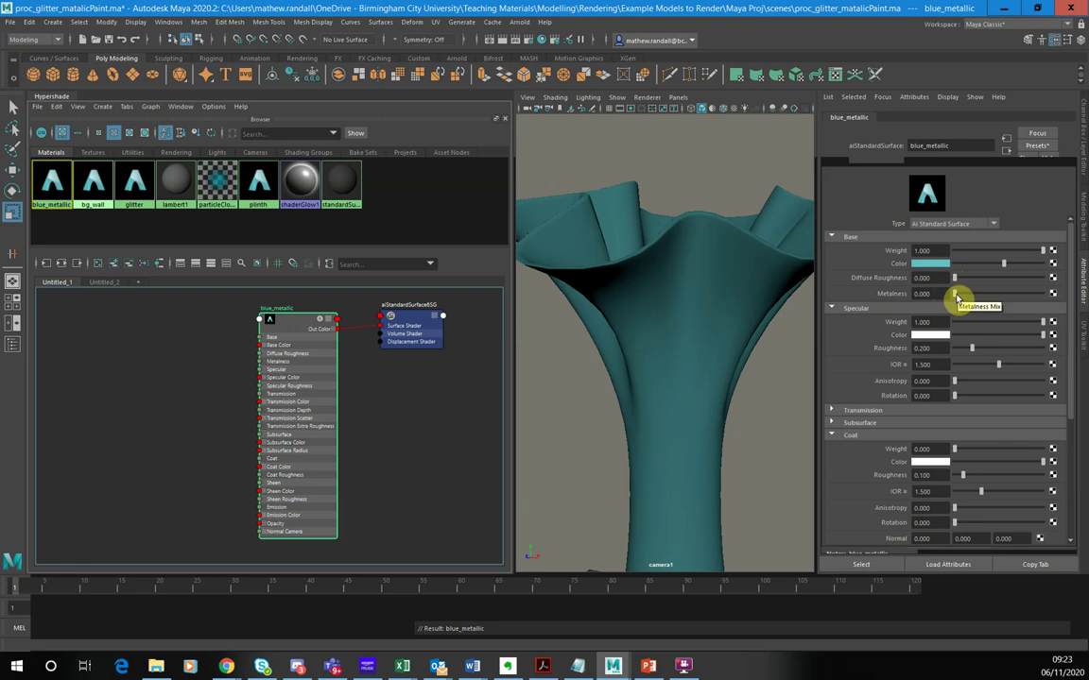
Set the blue_metallic material to a white base colour, metalness 1 and specular roughness of about 0.68.
left_click_drag(954, 296, 979, 295)
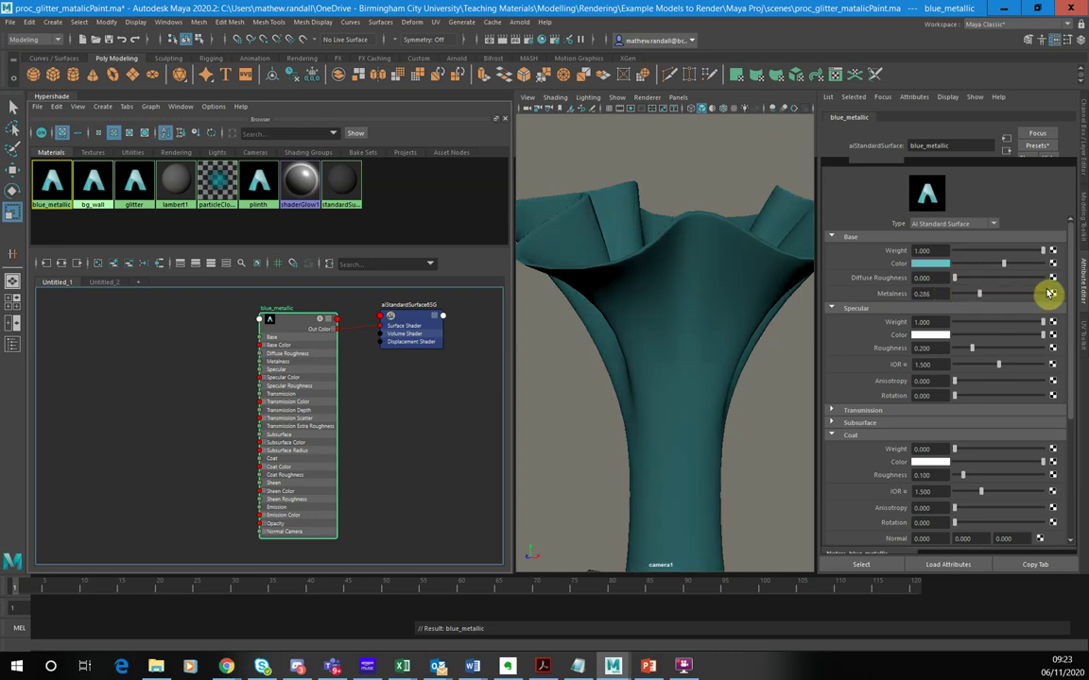
left_click_drag(1049, 294, 1085, 294)
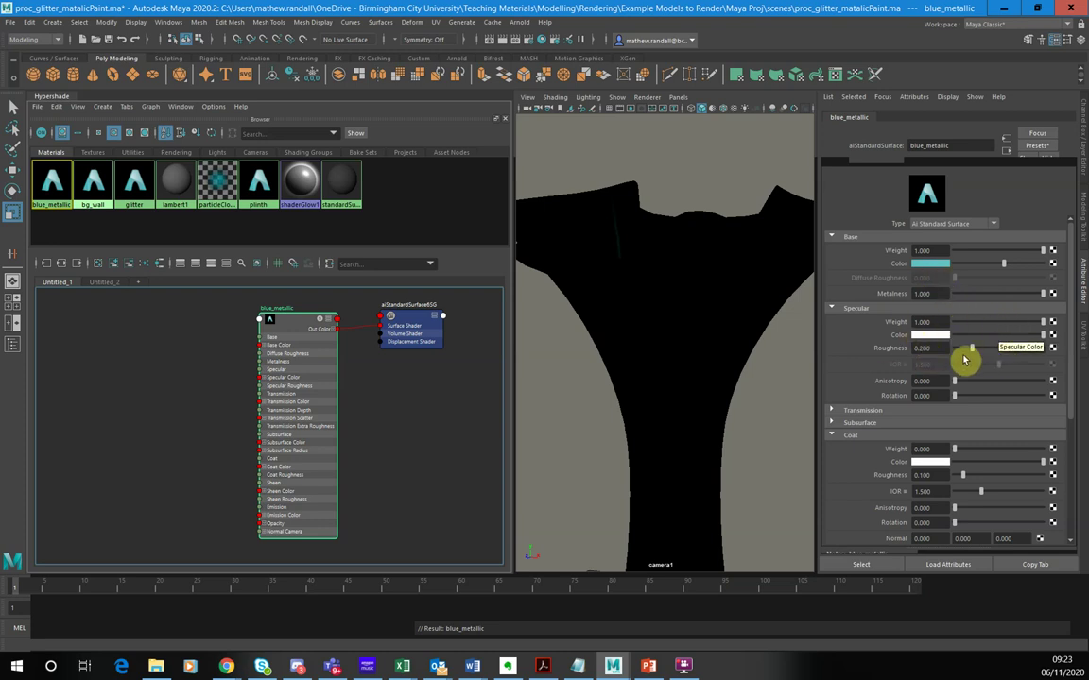
left_click_drag(970, 350, 1015, 351)
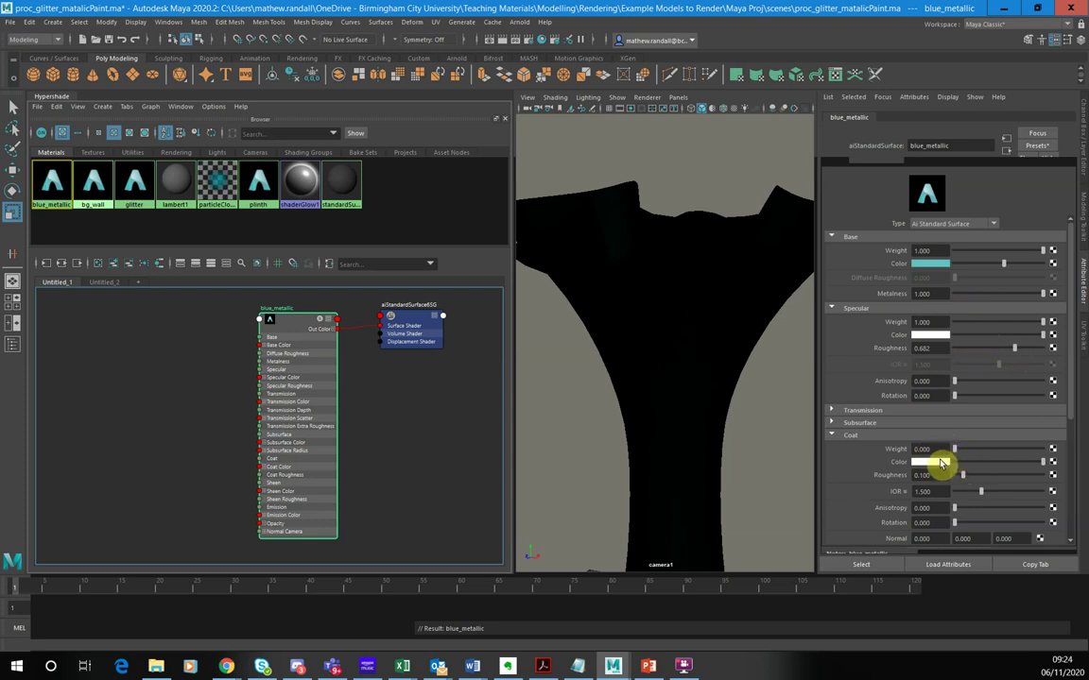
left_click(934, 265)
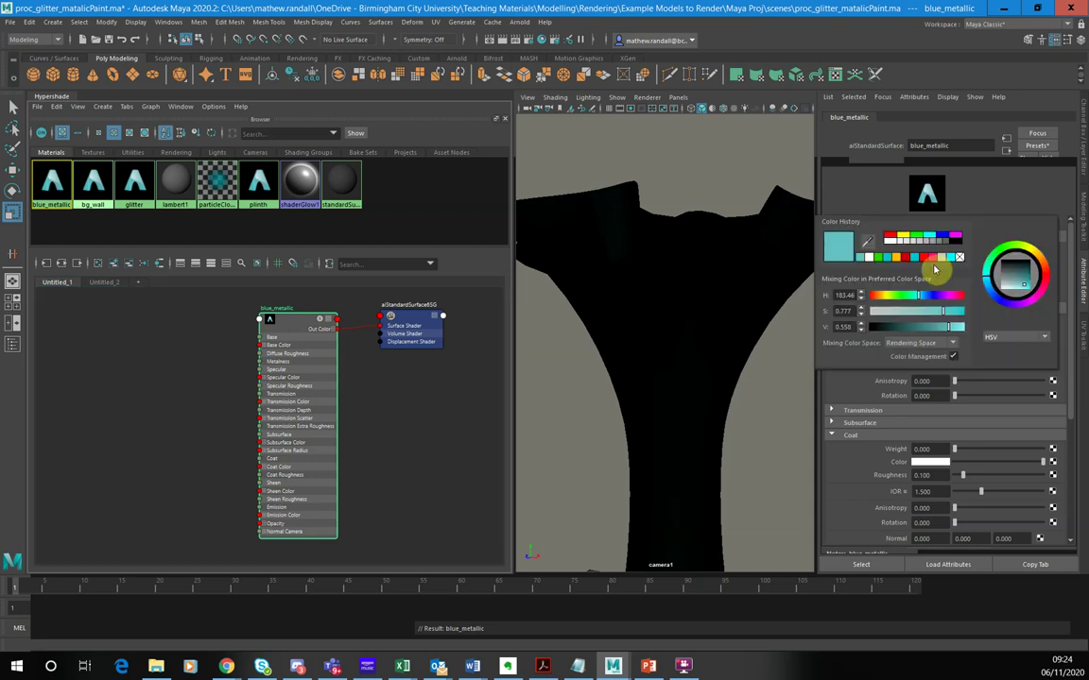
left_click(869, 258)
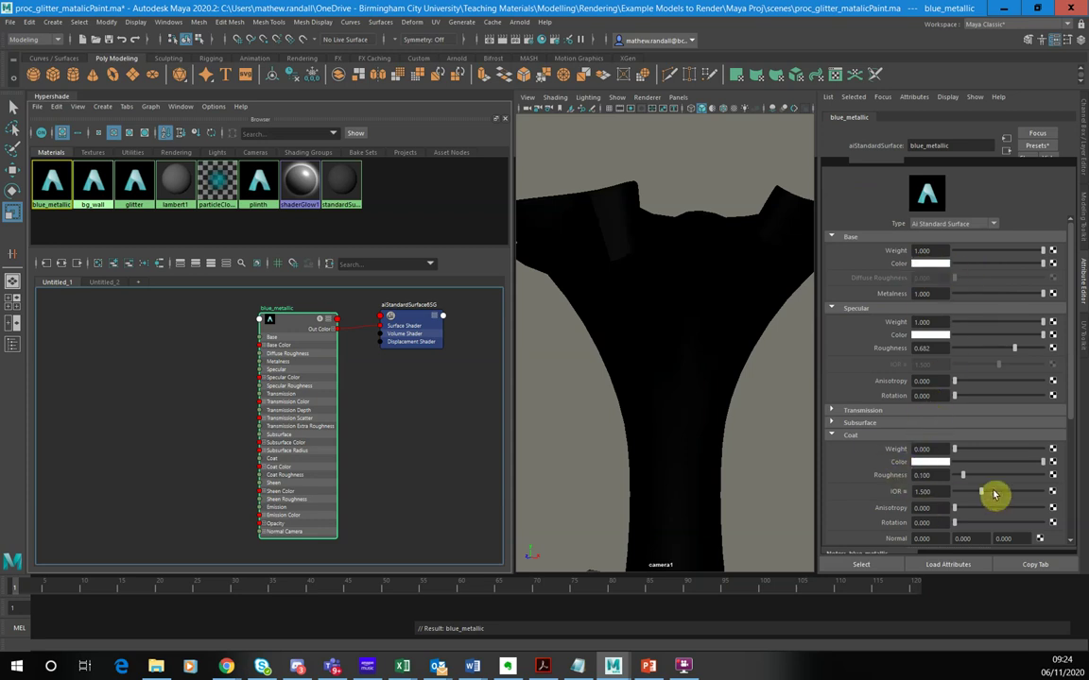
Give the blue_metallic material a turquoise coat with weight 1 and switch the camera view's renderer to Arnold.
left_click(930, 461)
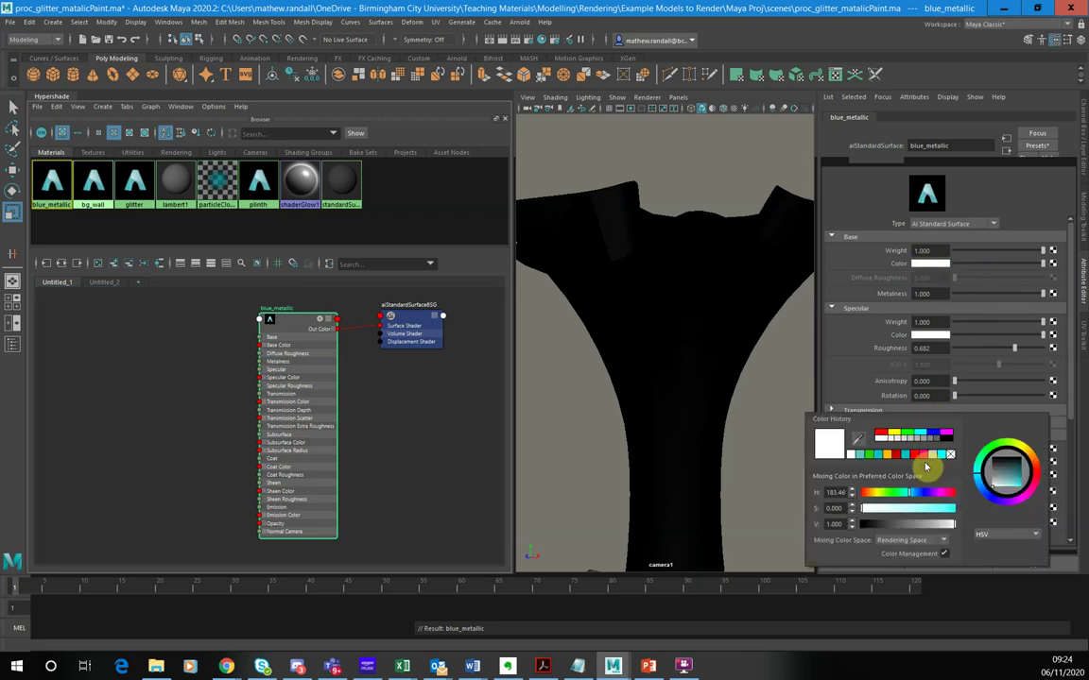
left_click(930, 461)
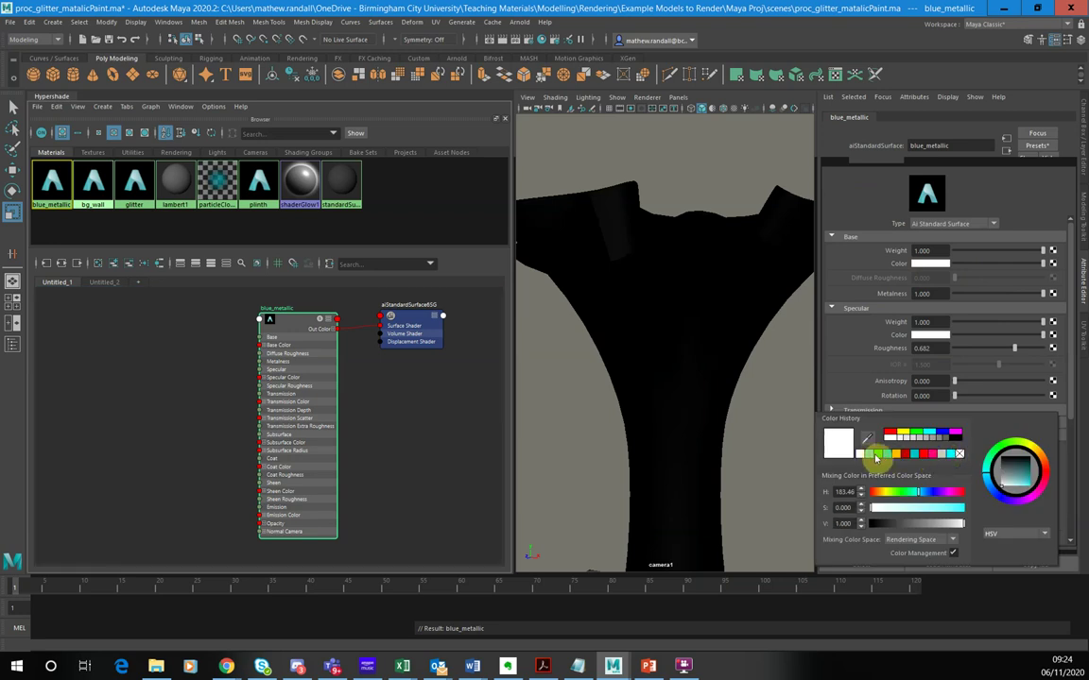
left_click(913, 454)
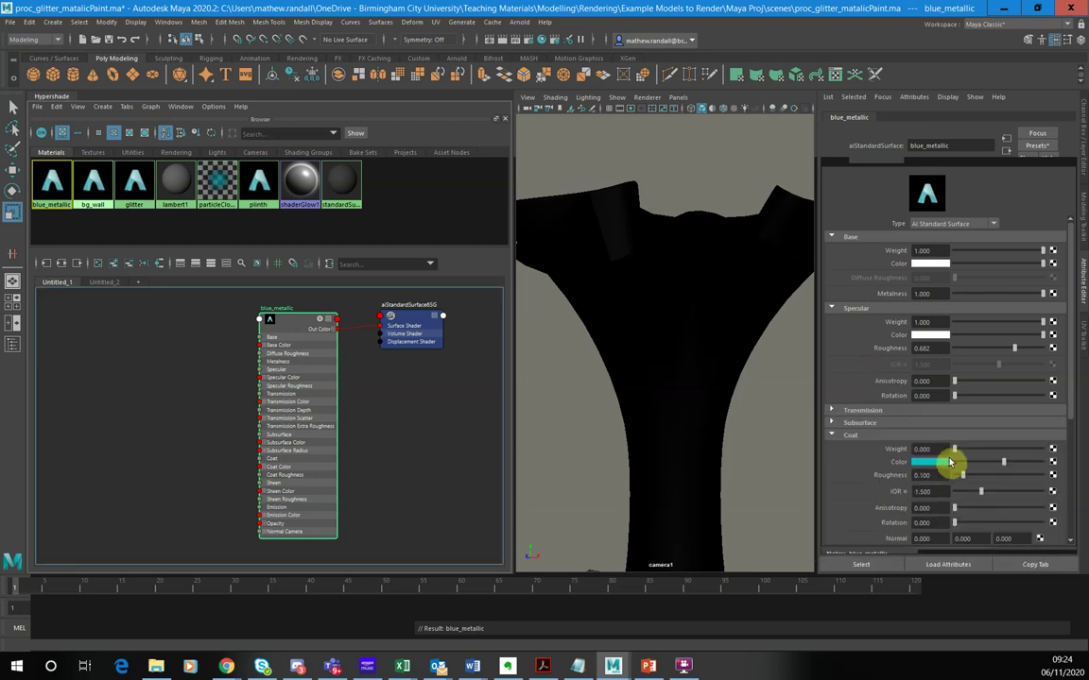
left_click_drag(956, 453, 1084, 453)
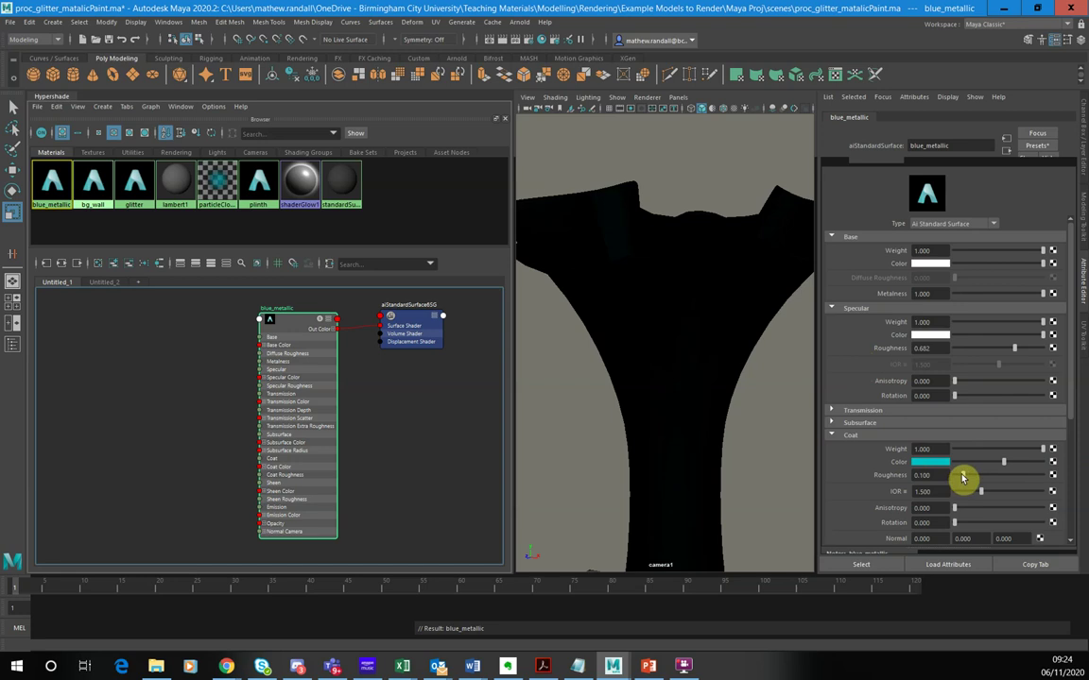
double_click(924, 474)
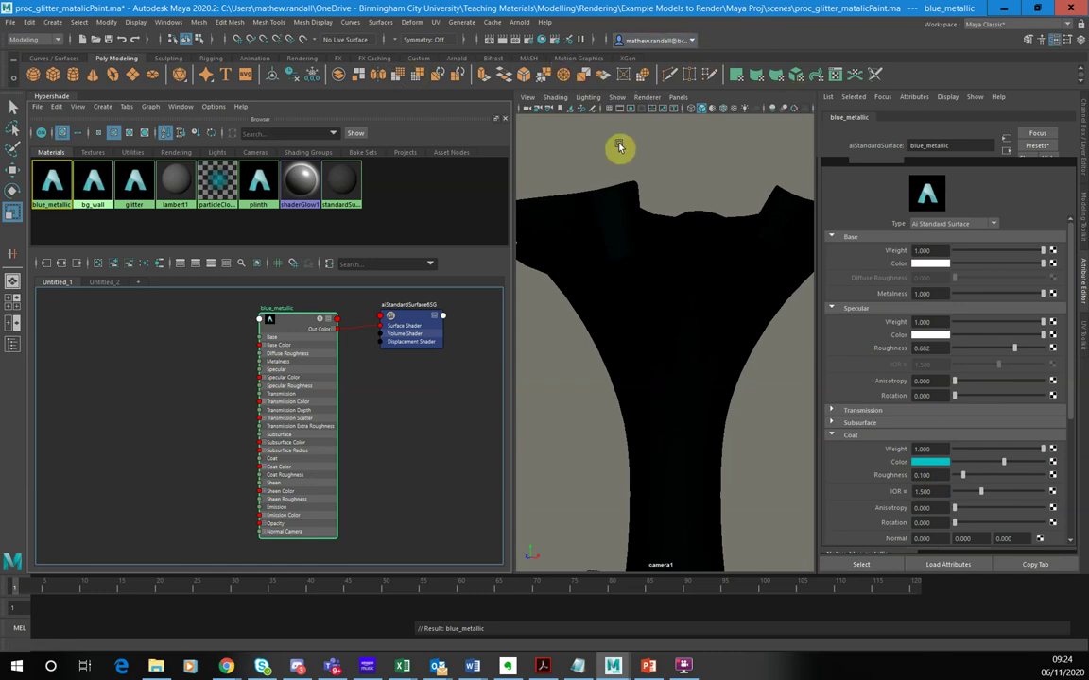
left_click(648, 98)
left_click(655, 130)
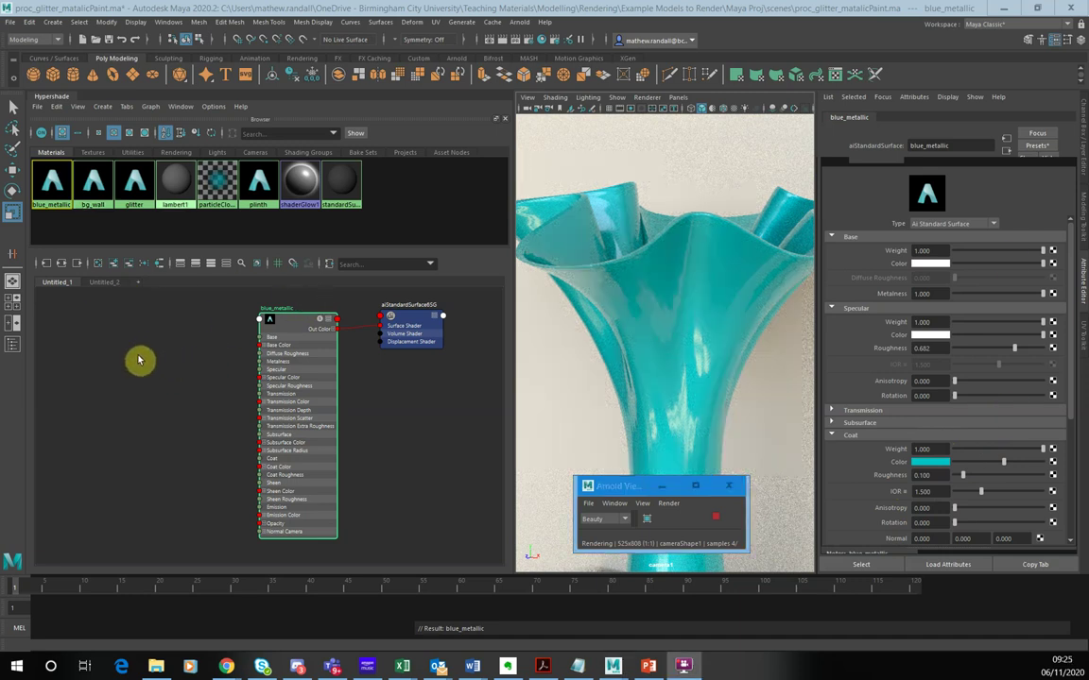
Add an aiFlakes node to the graph and connect its Out Color to the Normal Camera input of blue_metallic.
left_click(120, 325)
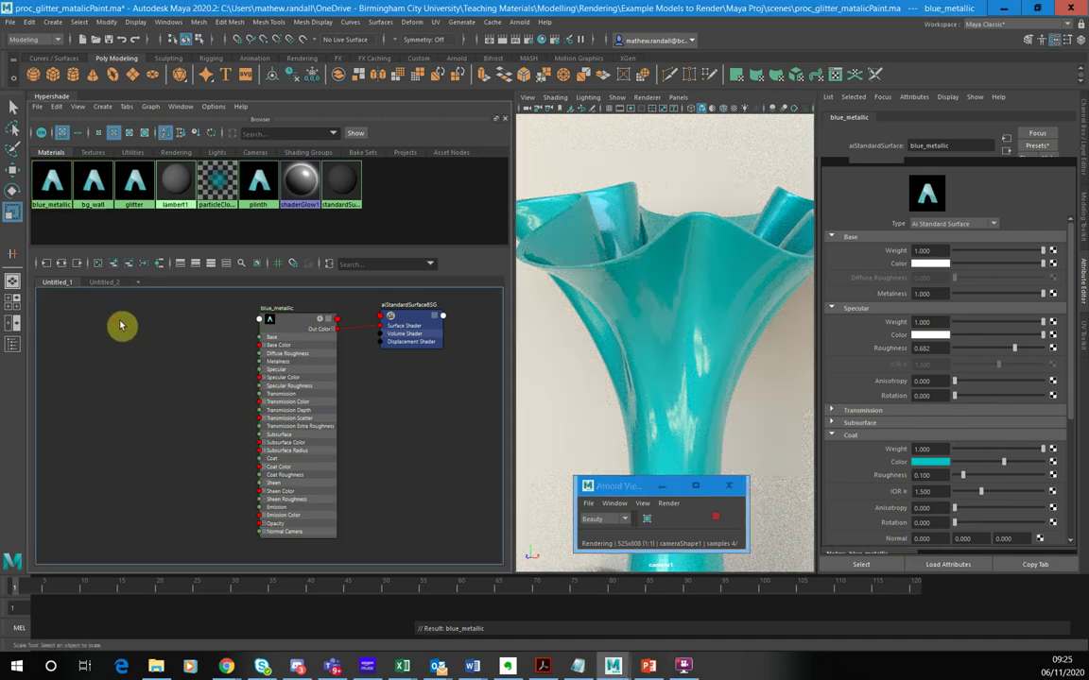
left_click(130, 338)
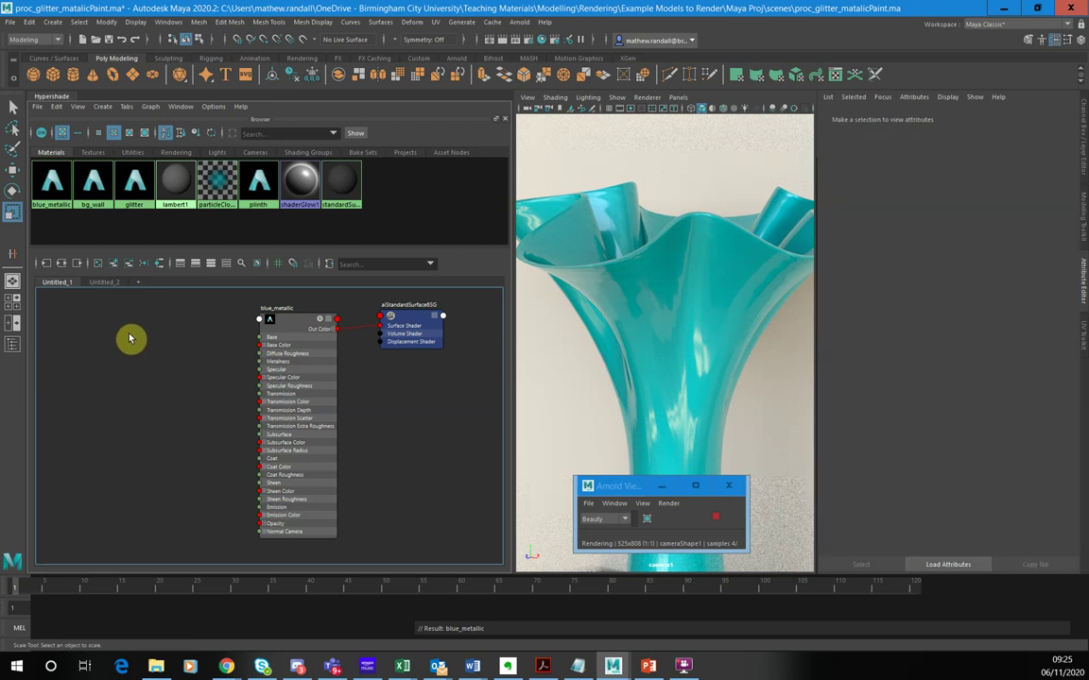
key("Tab")
type("fl")
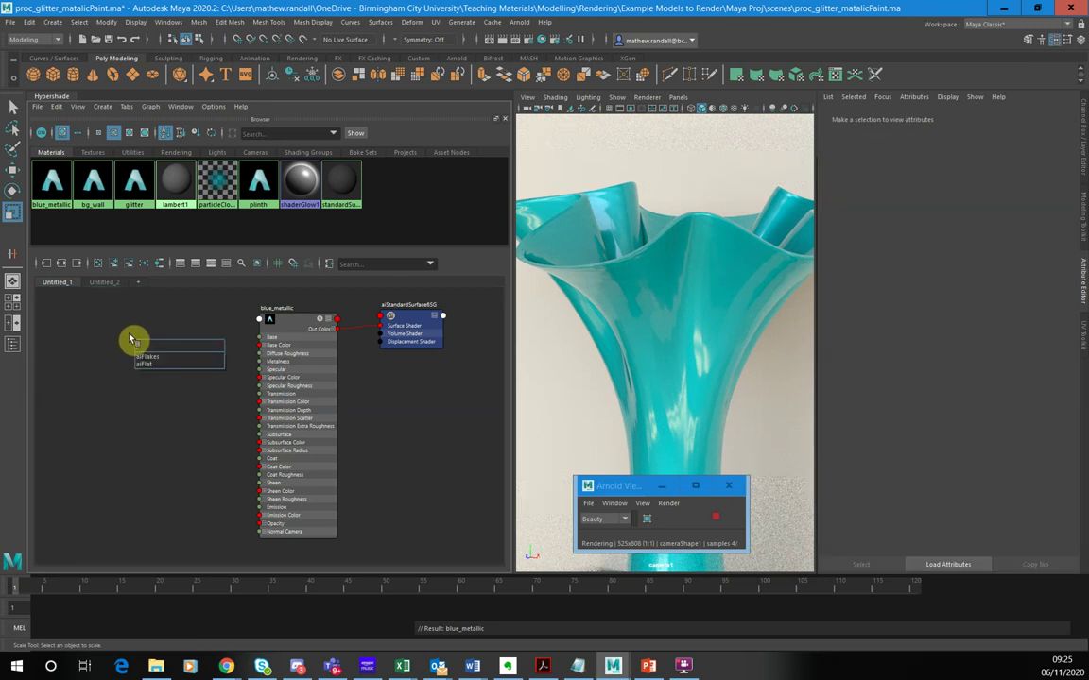
left_click(148, 358)
left_click_drag(159, 346, 113, 330)
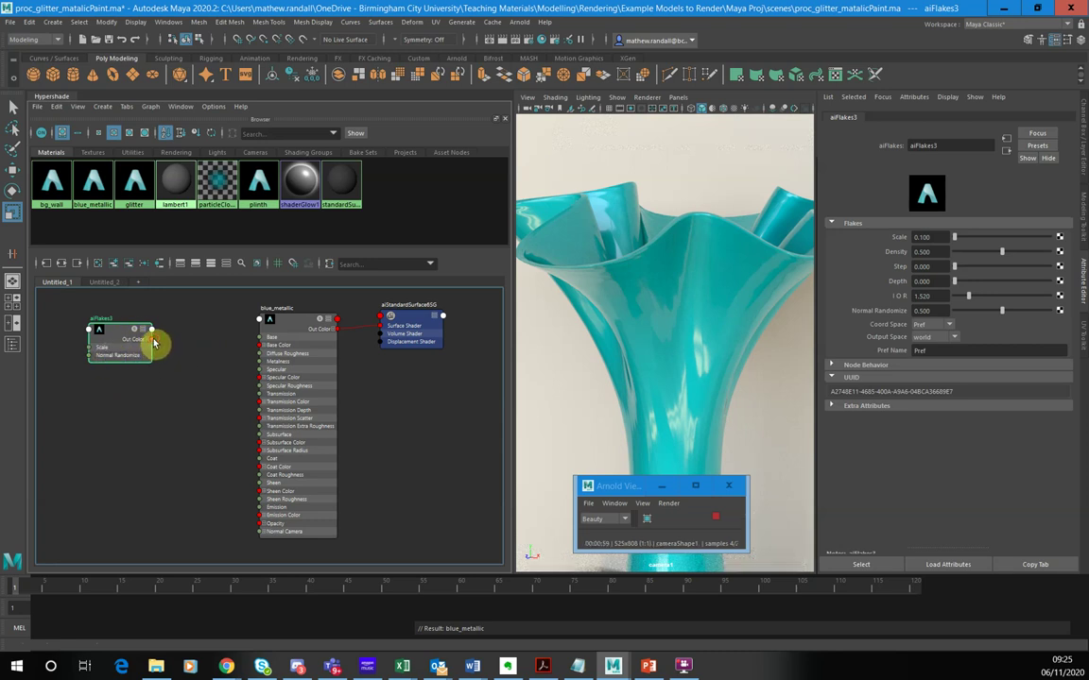
left_click_drag(152, 340, 259, 534)
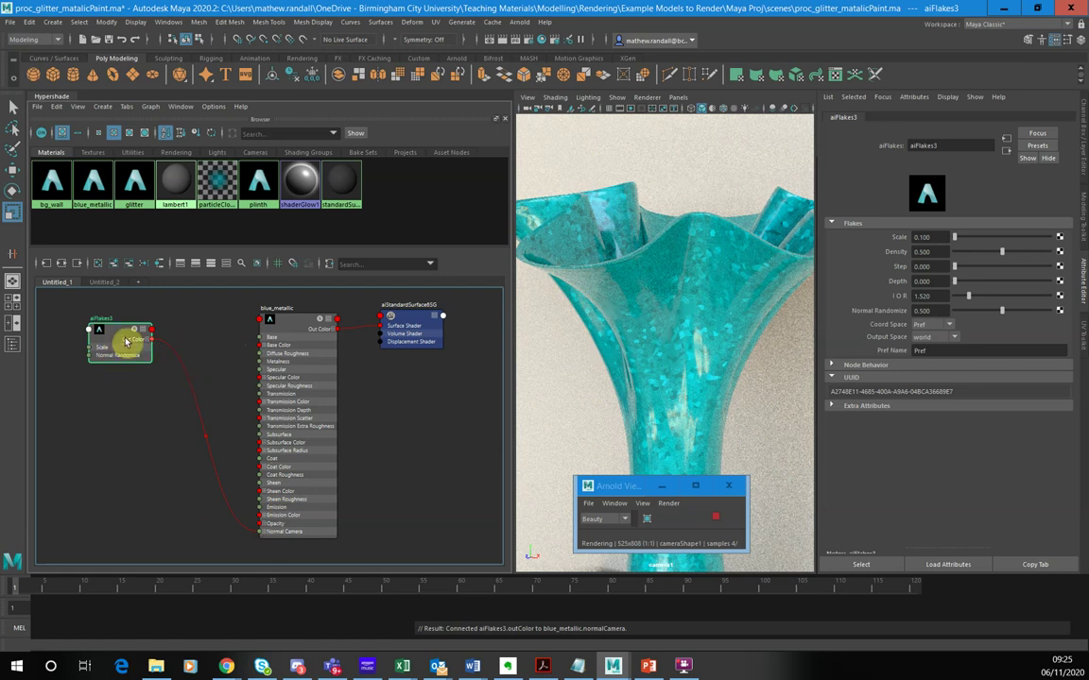
Set the aiFlakes node's scale to 0.01, density to about 0.93 and normal randomize to about 0.13.
left_click(934, 236)
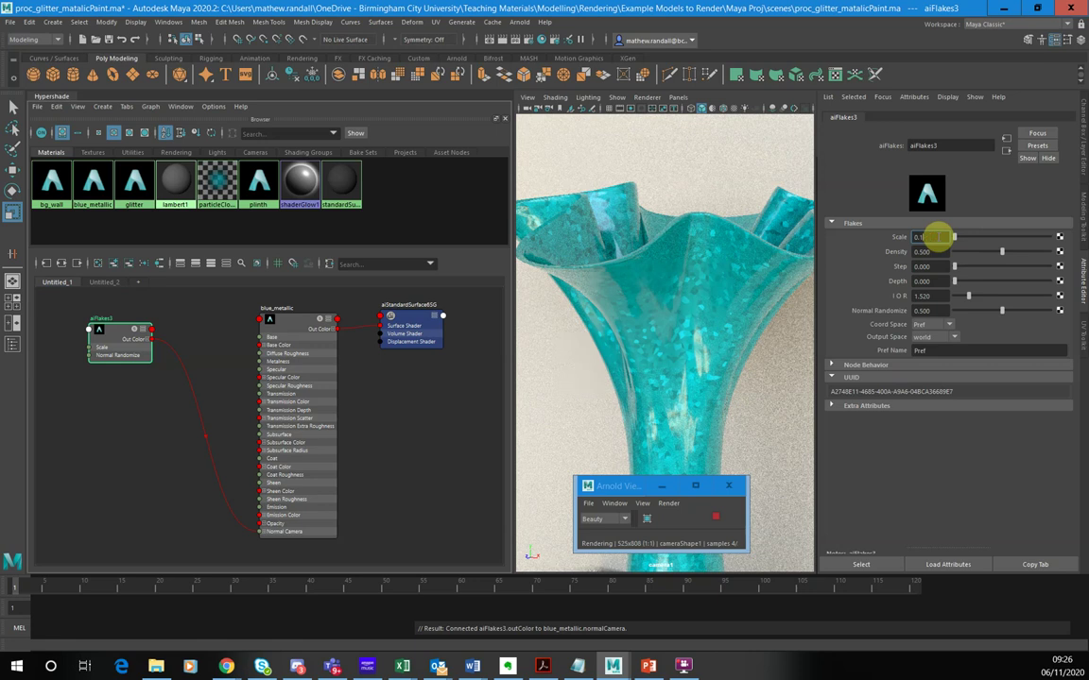
type("0.010")
key("Return")
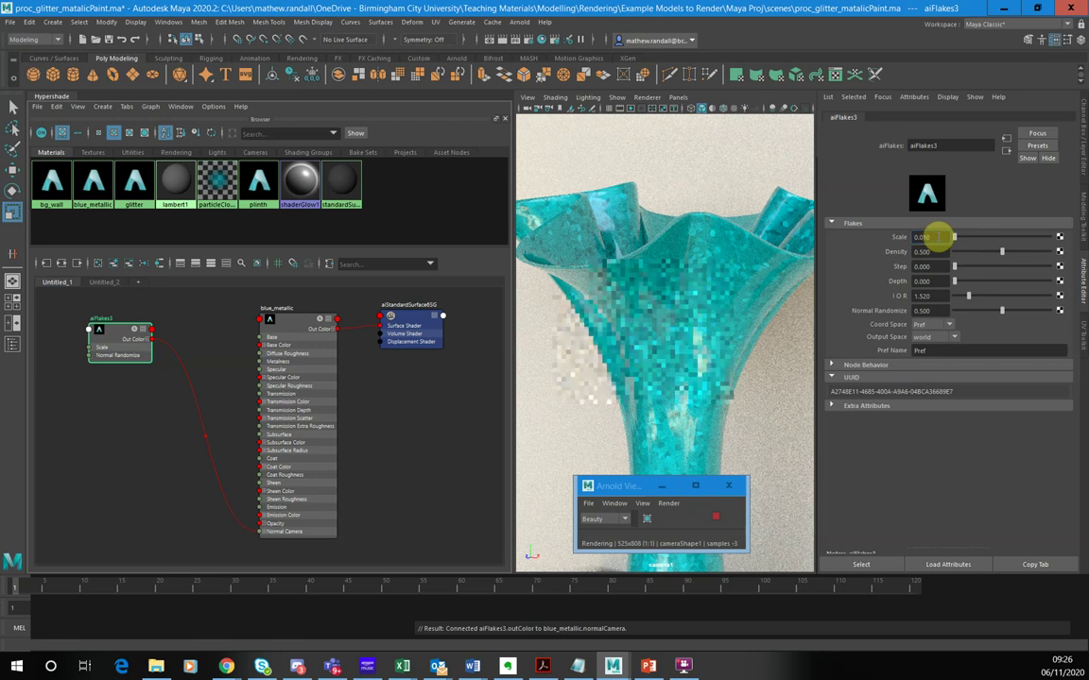
left_click_drag(1003, 254, 1044, 254)
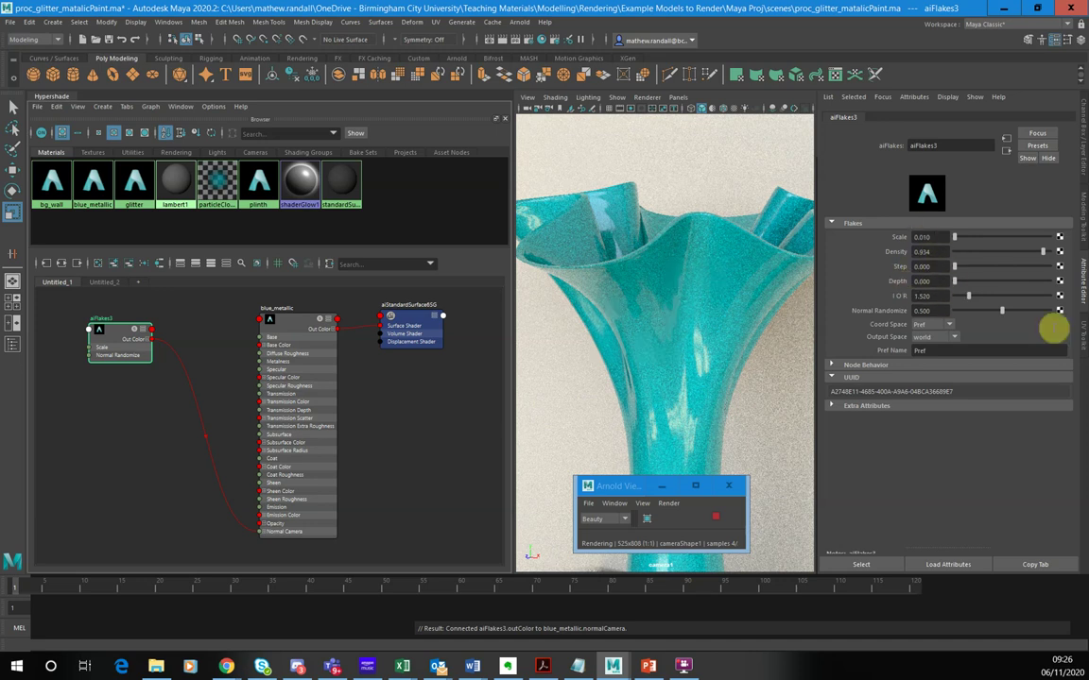
left_click(966, 314)
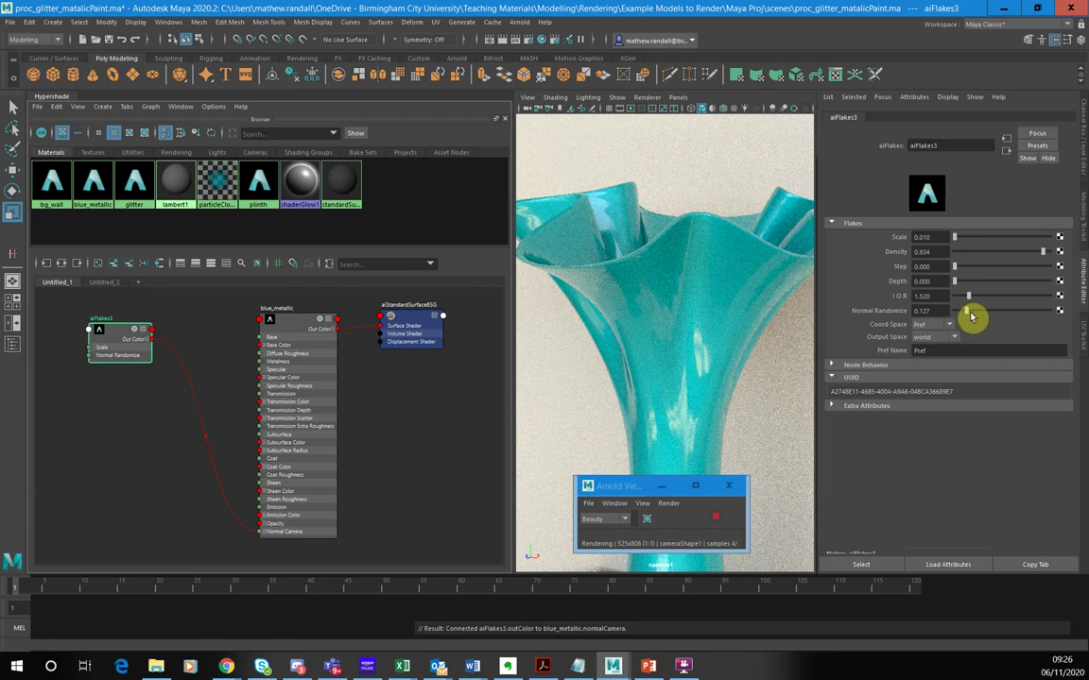
left_click(729, 310)
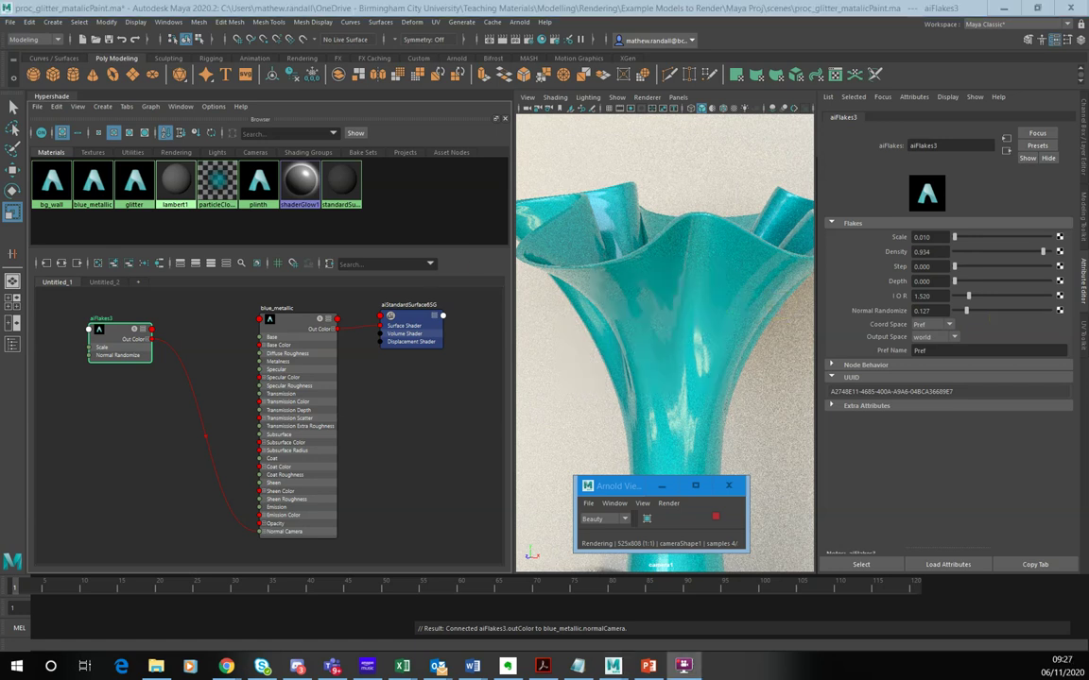
left_click(664, 308)
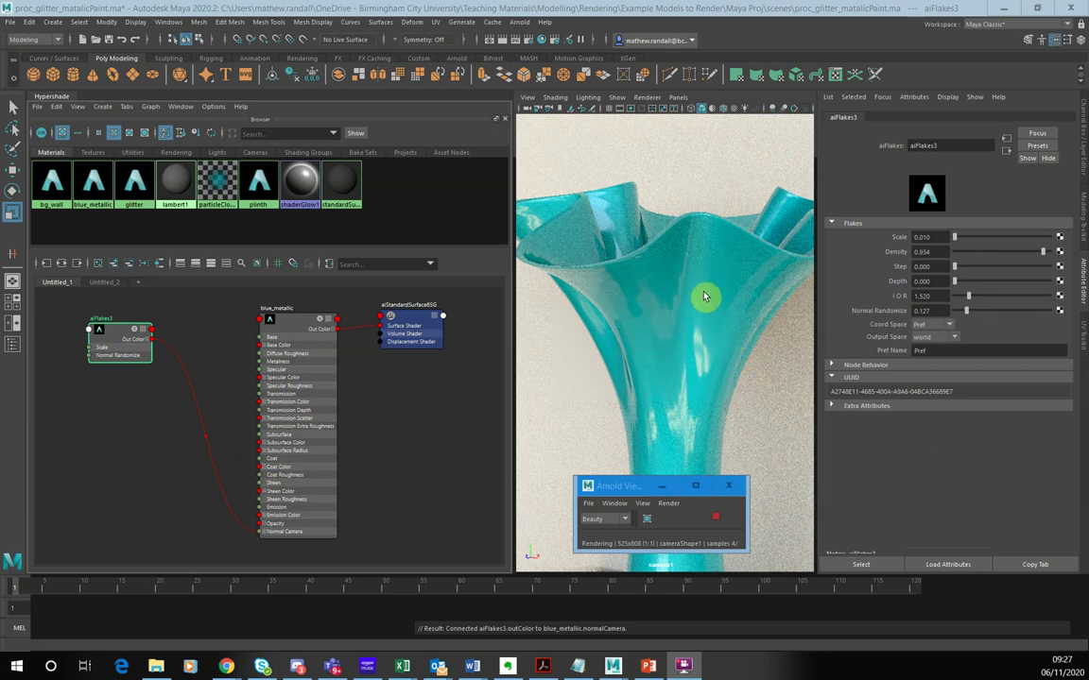
Change the flakes' scale to 0.02 and their normal randomize to 0.15.
left_click(925, 236)
type("0.05")
key("Return")
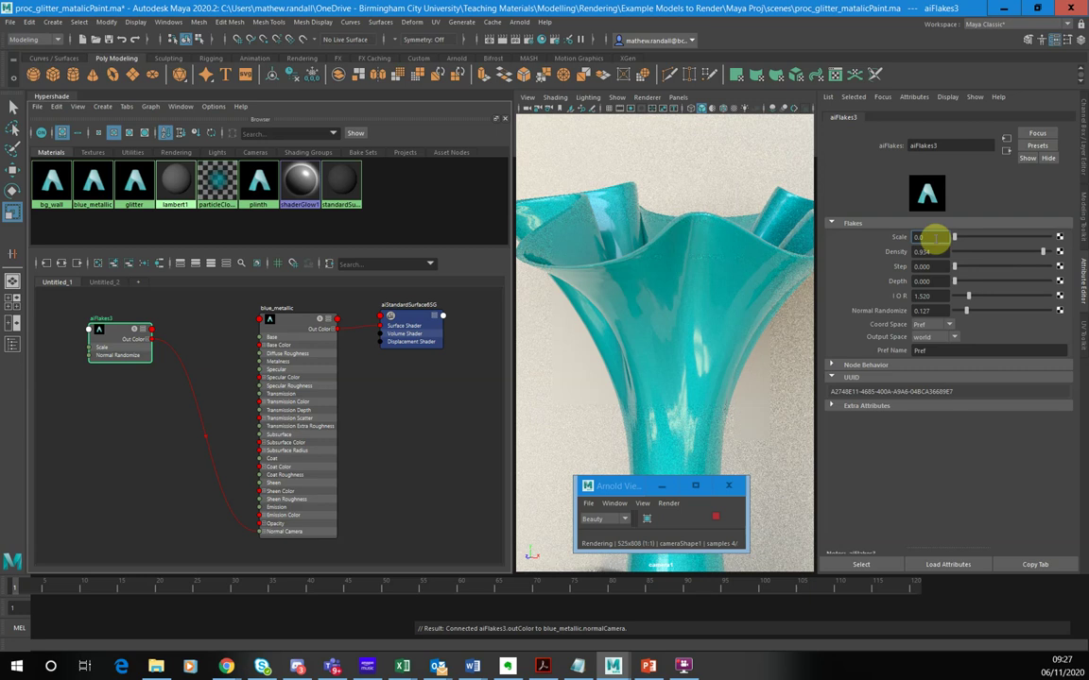
mouse_move(934, 236)
left_mouse_down()
mouse_move(911, 241)
mouse_move(920, 236)
left_mouse_up()
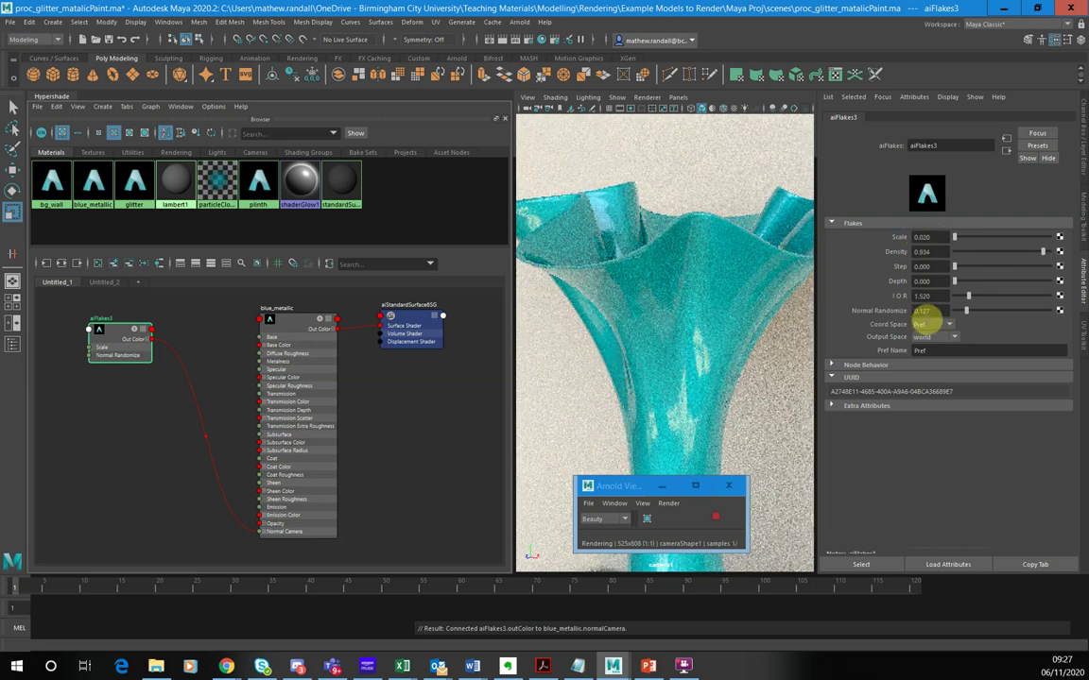
left_click(929, 310)
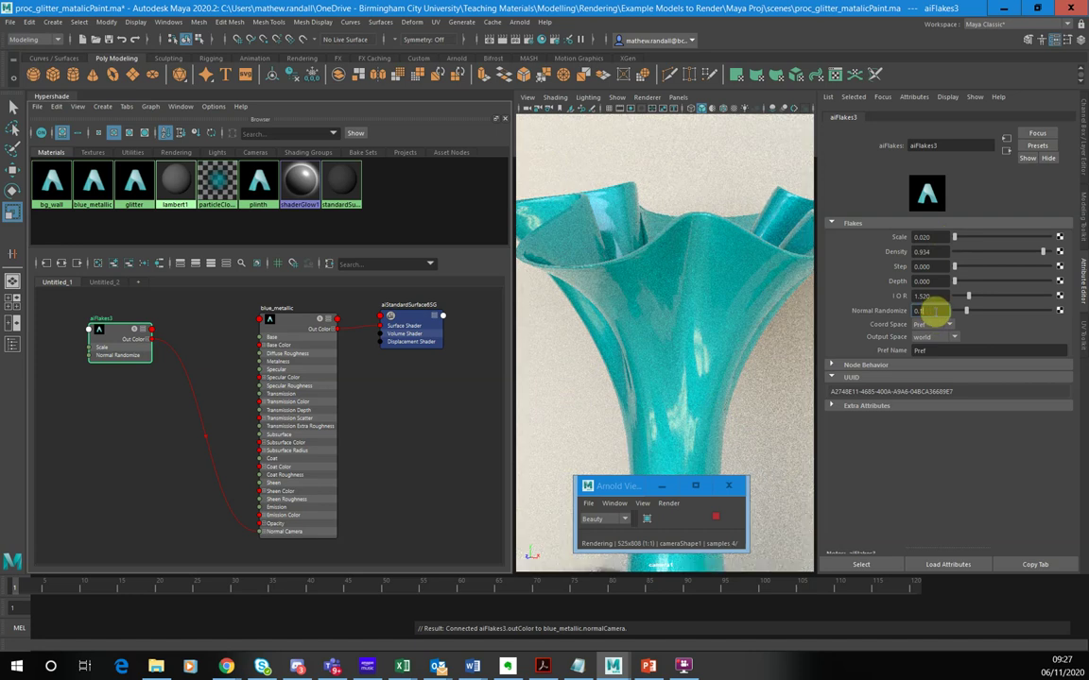
key("Return")
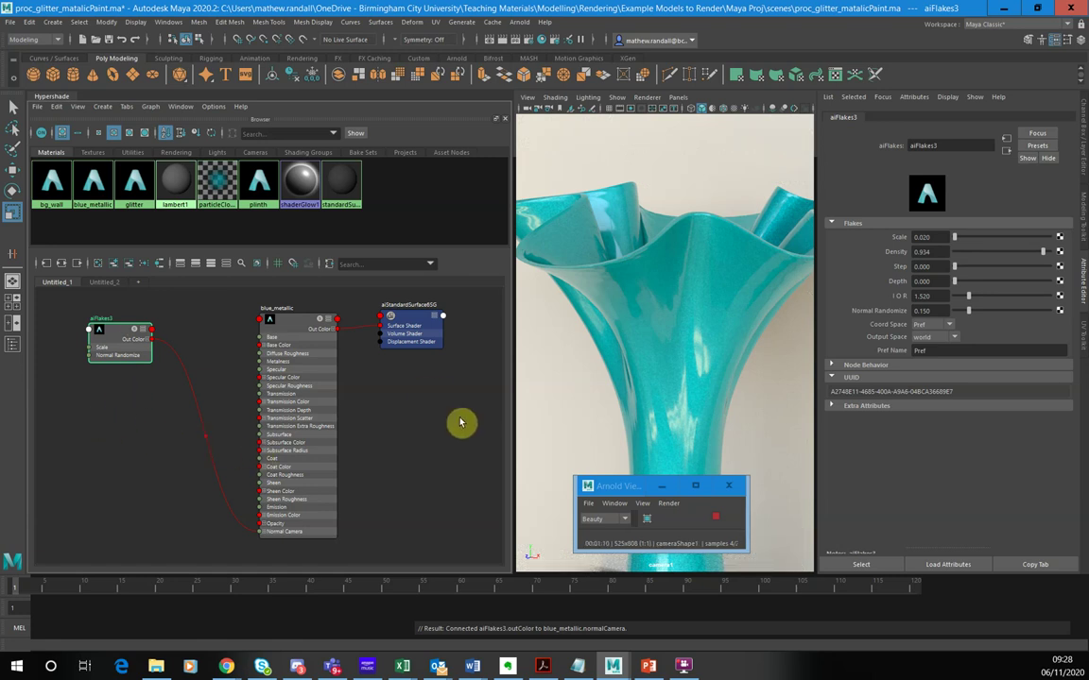
Duplicate the aiFlakes node, place the copy below the original and connect its Out Color to blue_metallic's Normal Camera.
left_click(114, 328)
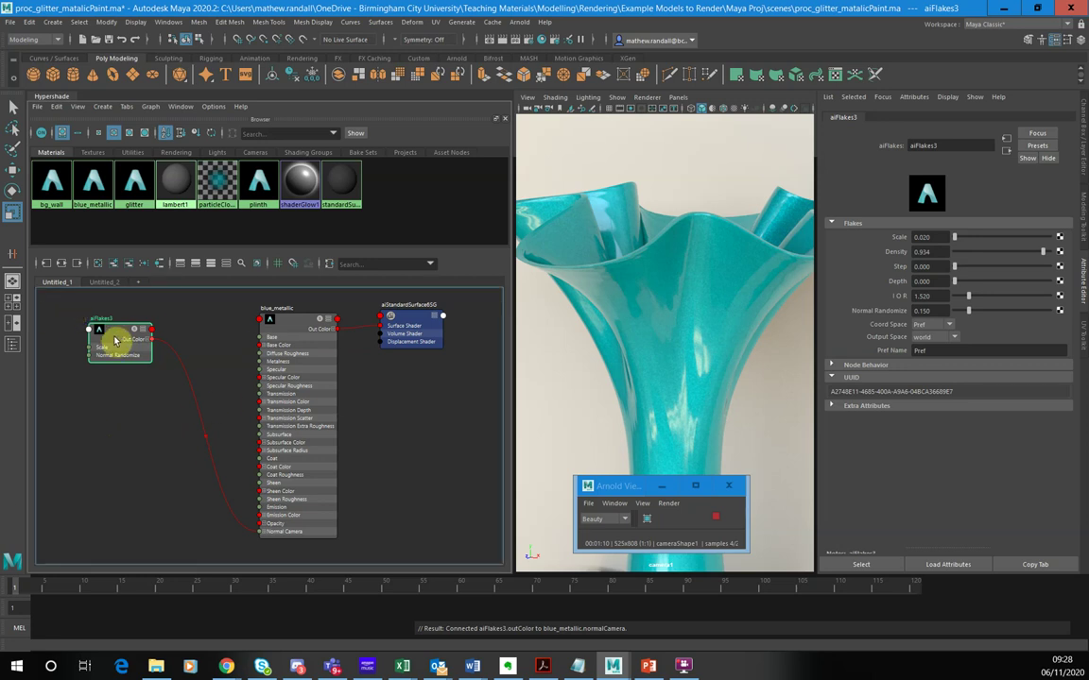
key("ctrl+d")
left_click_drag(146, 452, 121, 433)
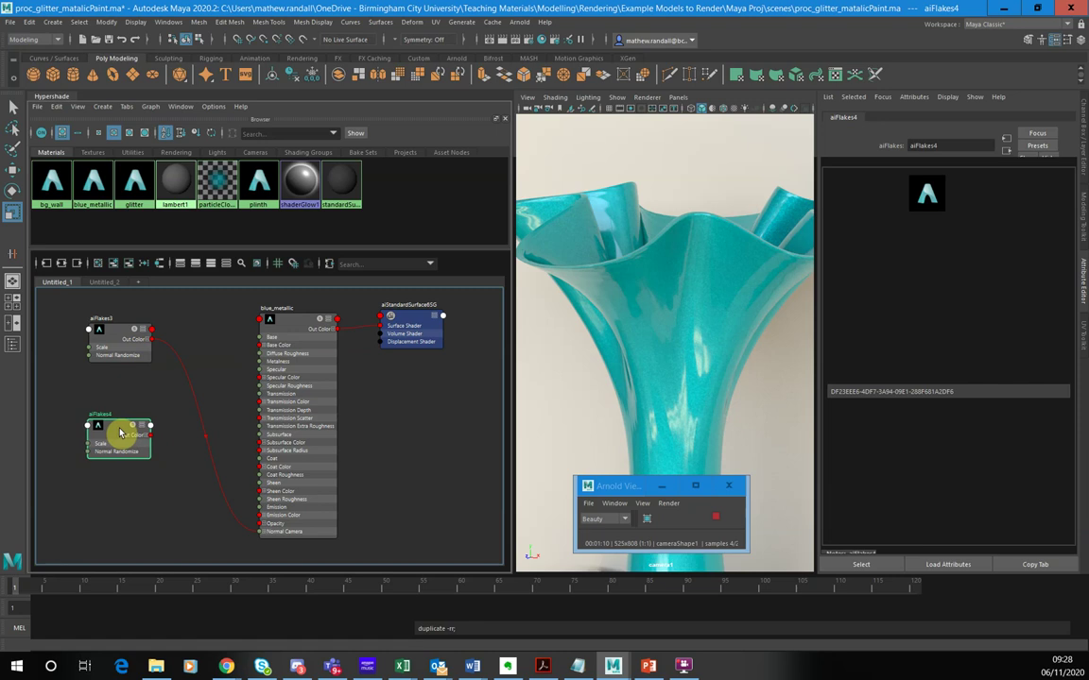
left_click_drag(157, 345, 113, 451)
left_click(117, 443)
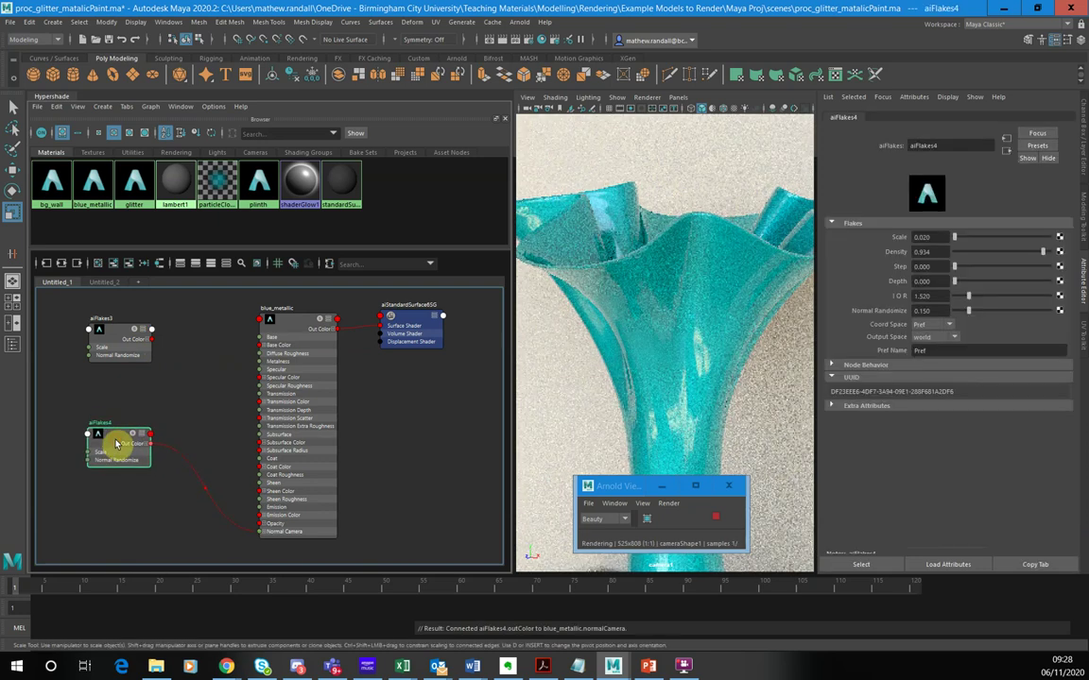
Rename the original, now unconnected aiFlakes node as smallFlakes.
left_click(112, 337)
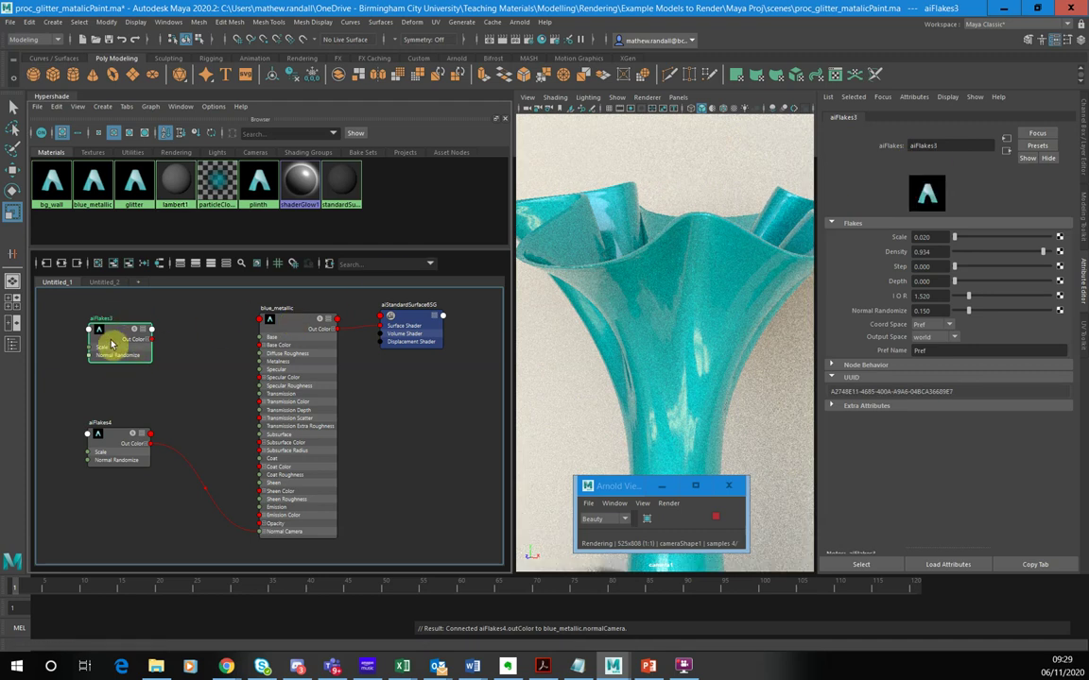
double_click(931, 146)
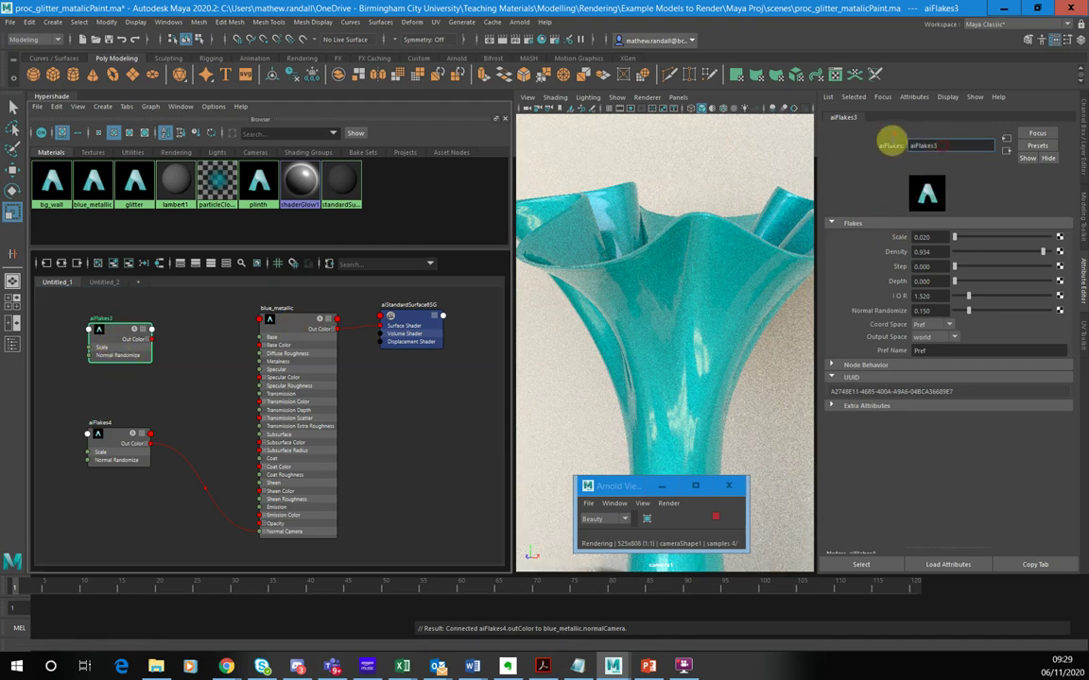
left_click_drag(943, 146, 879, 149)
type("smallFlakes")
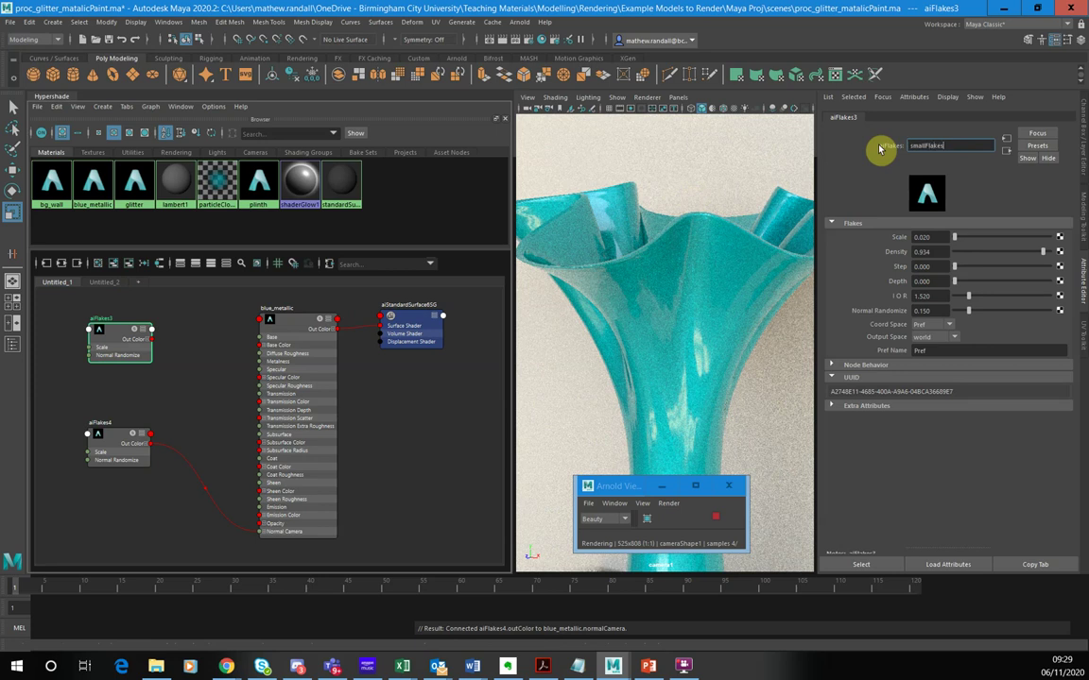
key("Return")
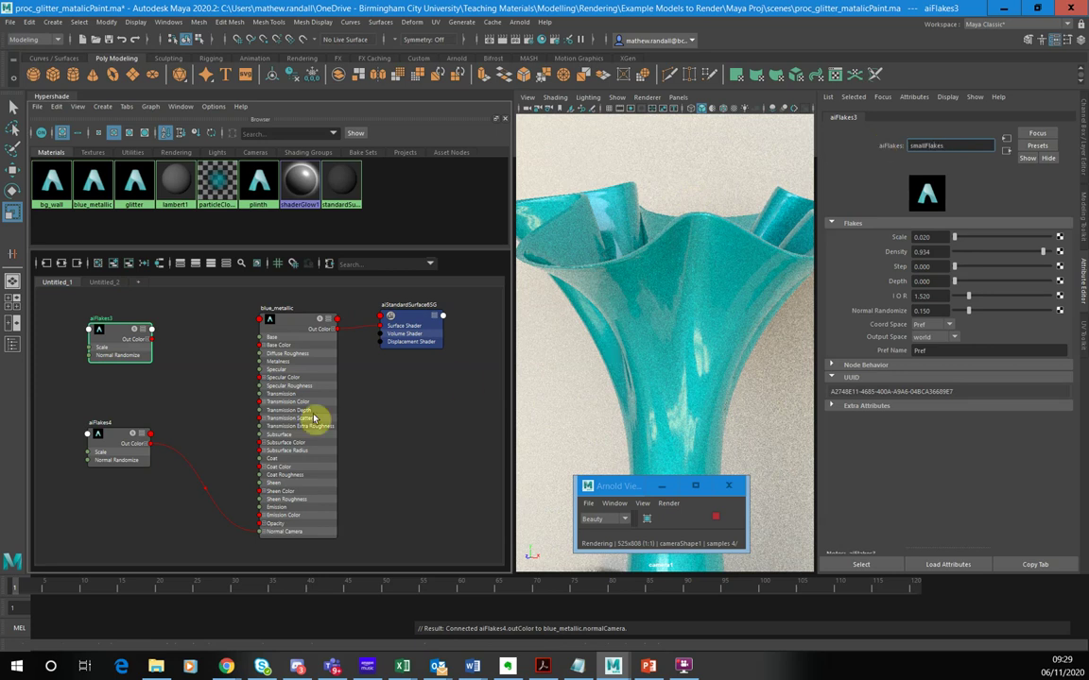
Rename the duplicate aiFlakes node connected to blue_metallic as bigflakes and nudge it slightly in the graph.
left_click(114, 449)
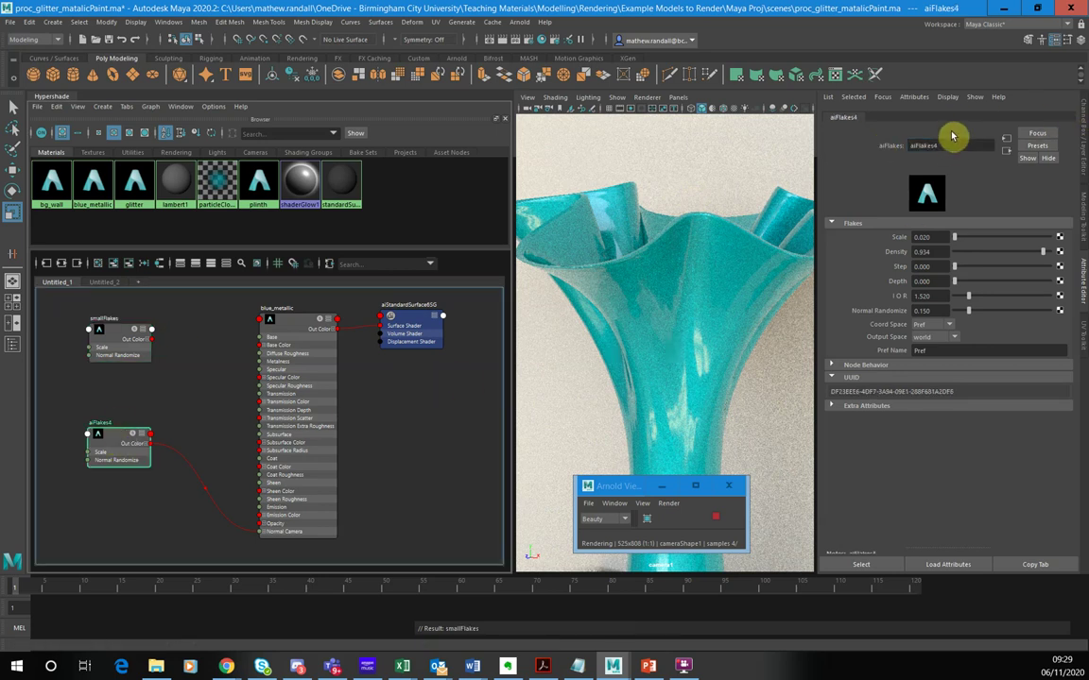
left_click_drag(943, 146, 876, 148)
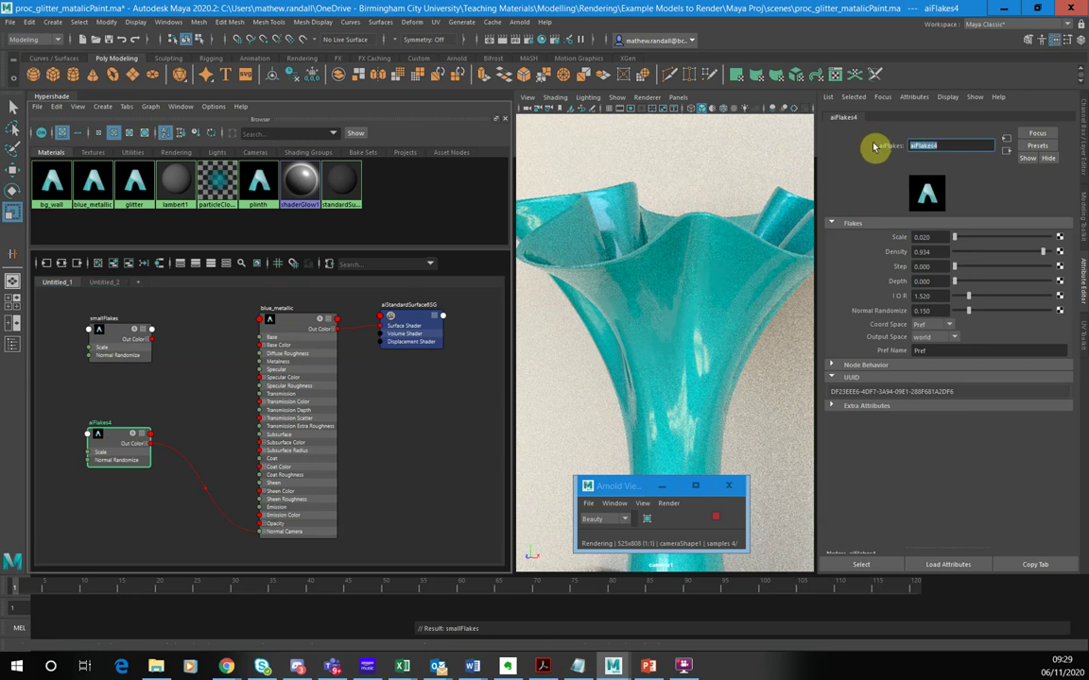
type("bigFlakes")
key("Return")
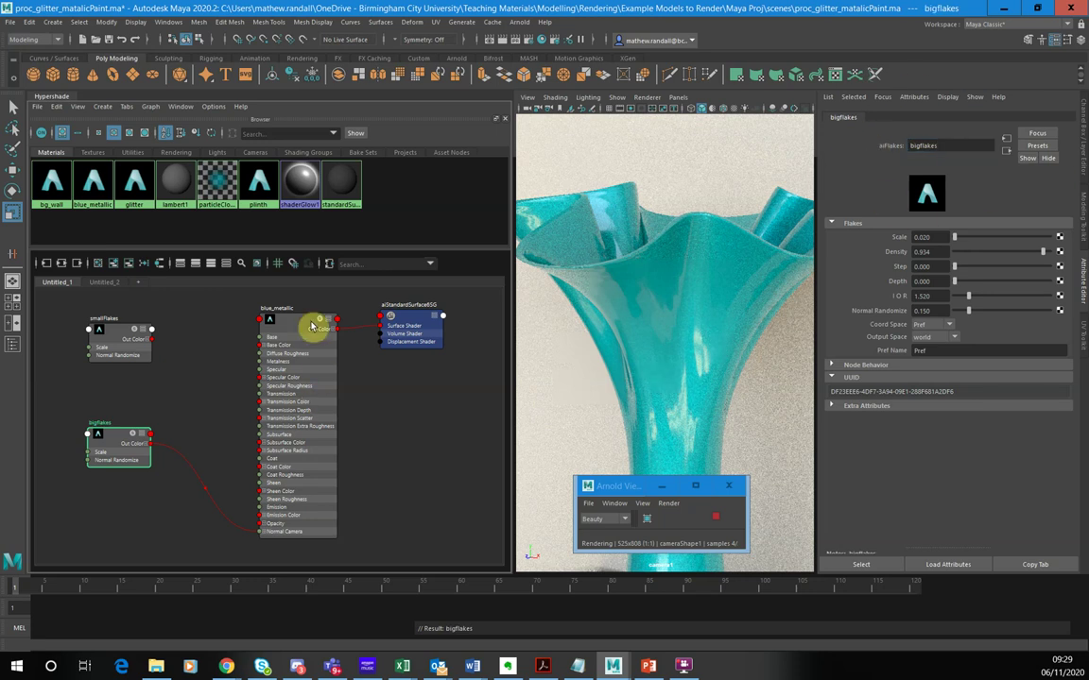
left_click_drag(117, 446, 110, 440)
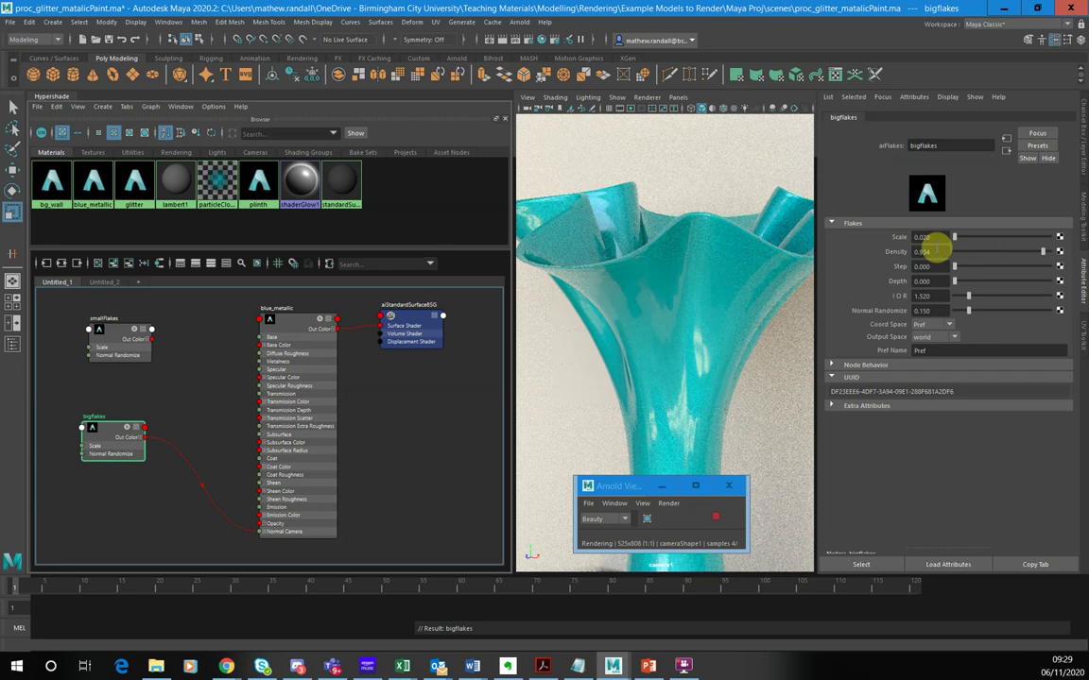
Set the bigflakes node's density to about 0.23 and its normal randomize to about 0.76.
left_click(970, 252)
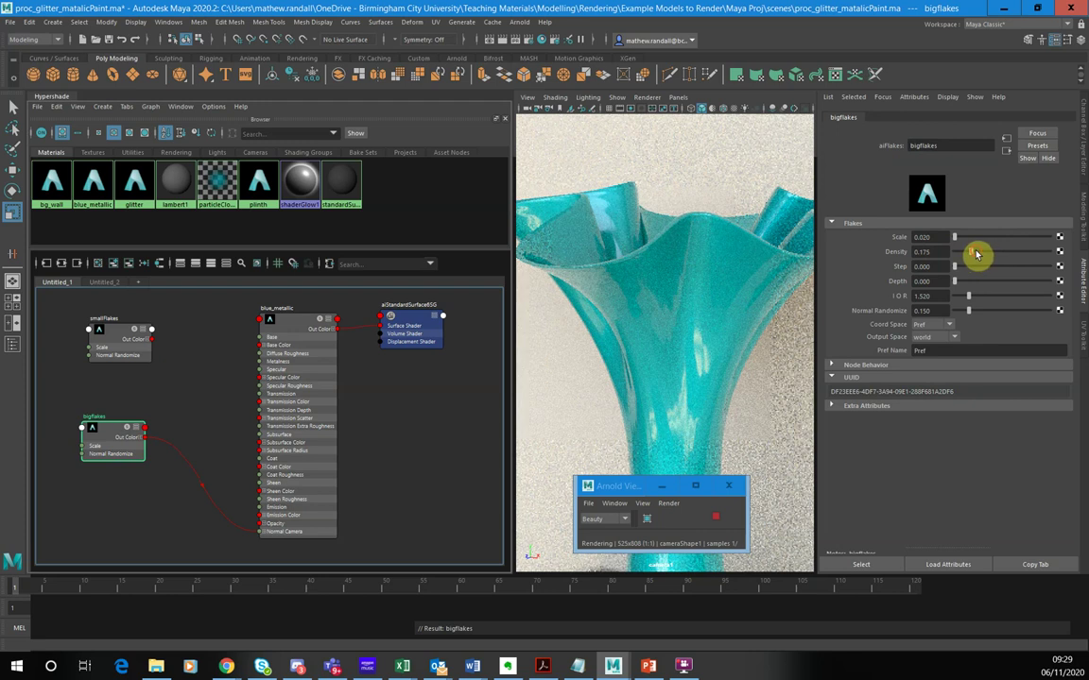
left_click(977, 253)
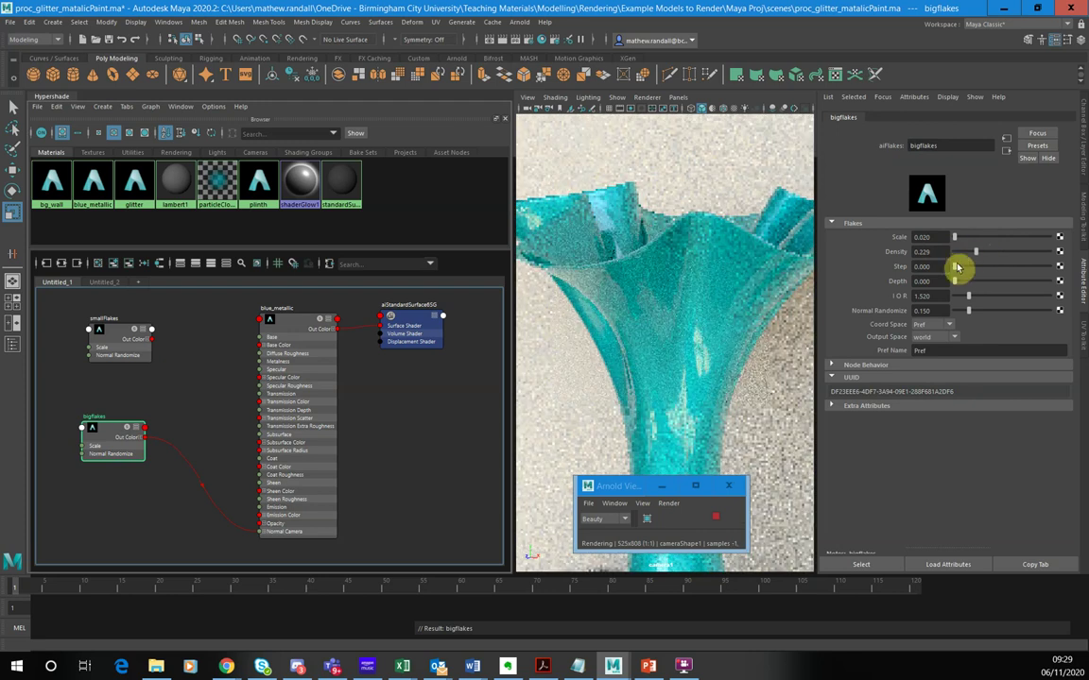
left_click(964, 312)
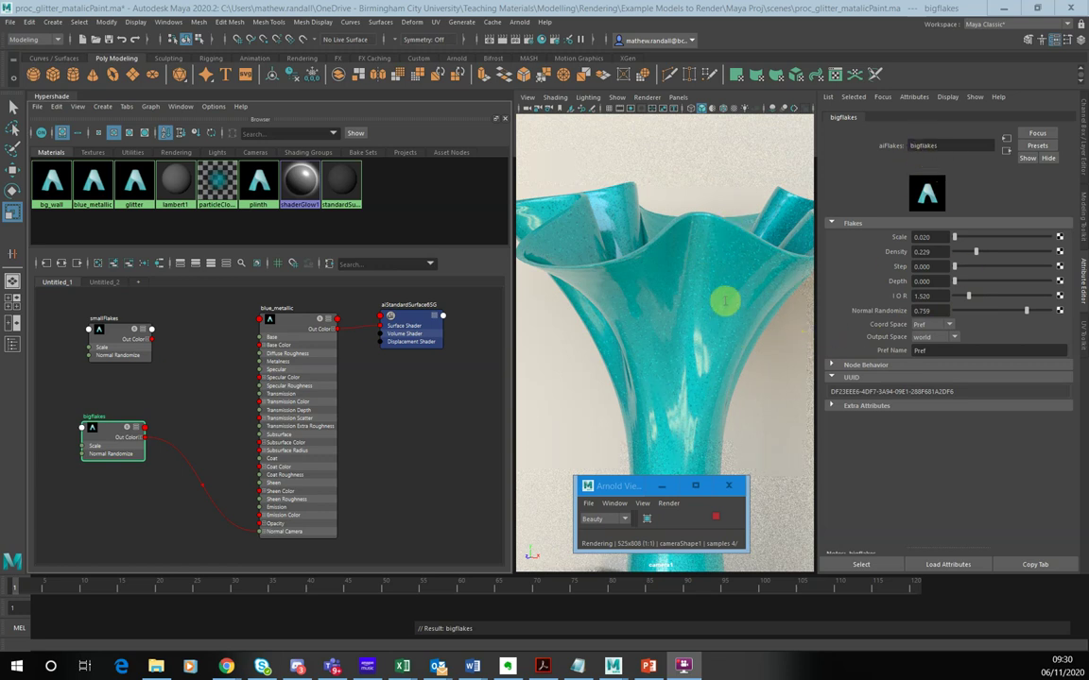
Set the bigflakes node's scale to 0.01.
left_click(926, 239)
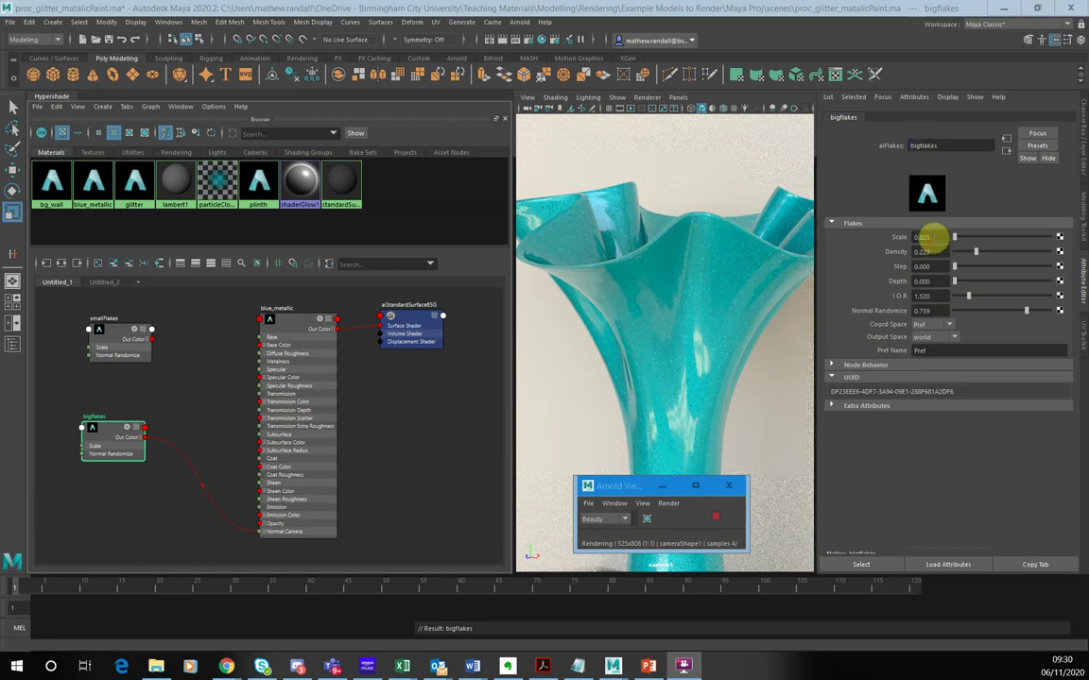
left_click(936, 236)
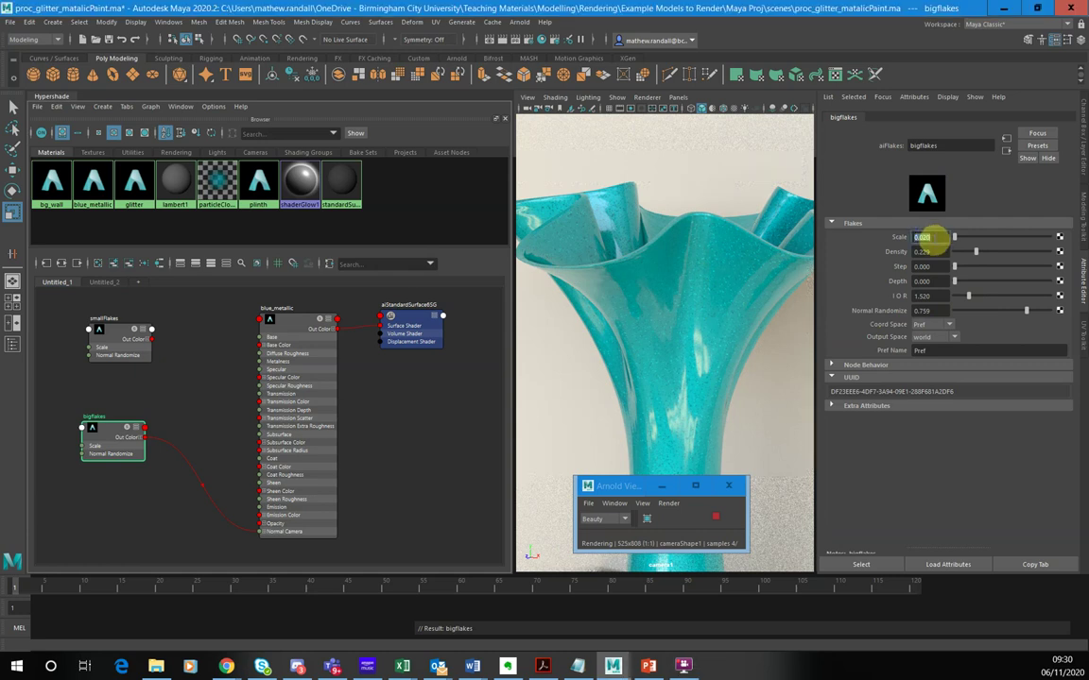
double_click(924, 237)
left_click(924, 238)
key("BackSpace")
type("1")
key("Return")
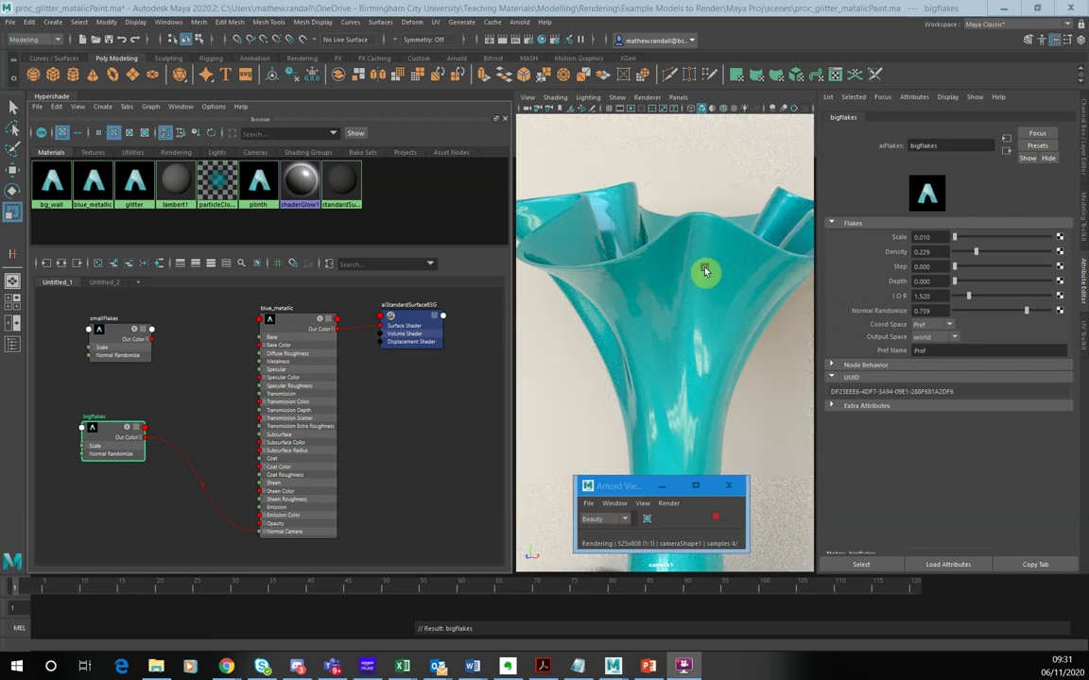
Raise the bigflakes node's density to about 0.34 and check the flakes on the rendered vase.
left_click(983, 255)
left_click(983, 254)
left_click(990, 255)
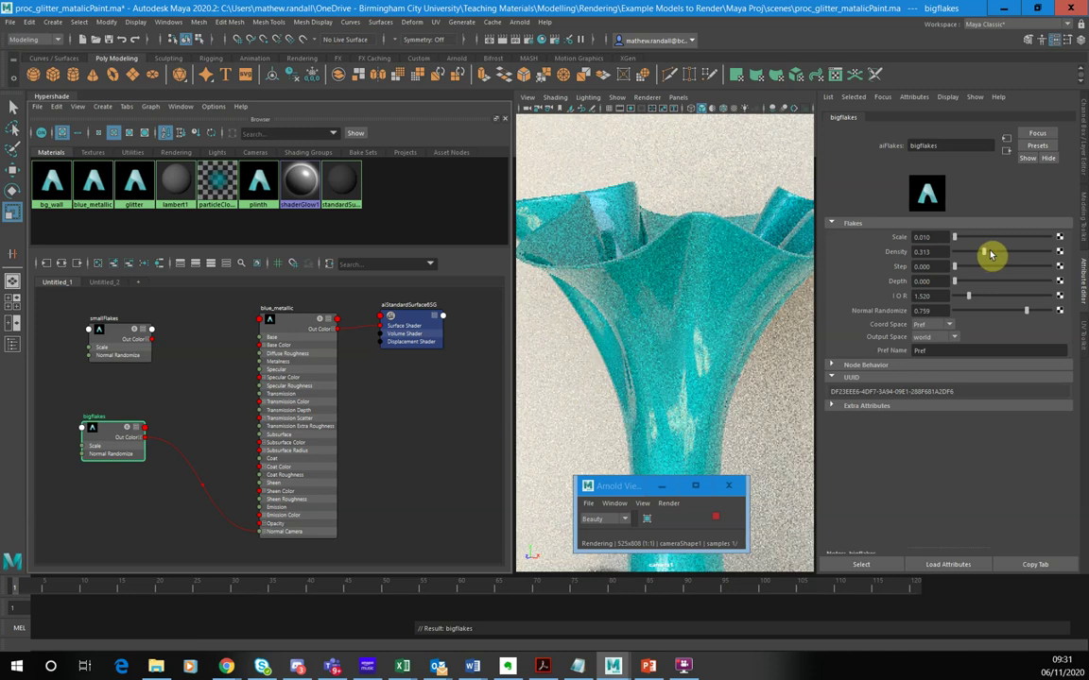
left_click(986, 253)
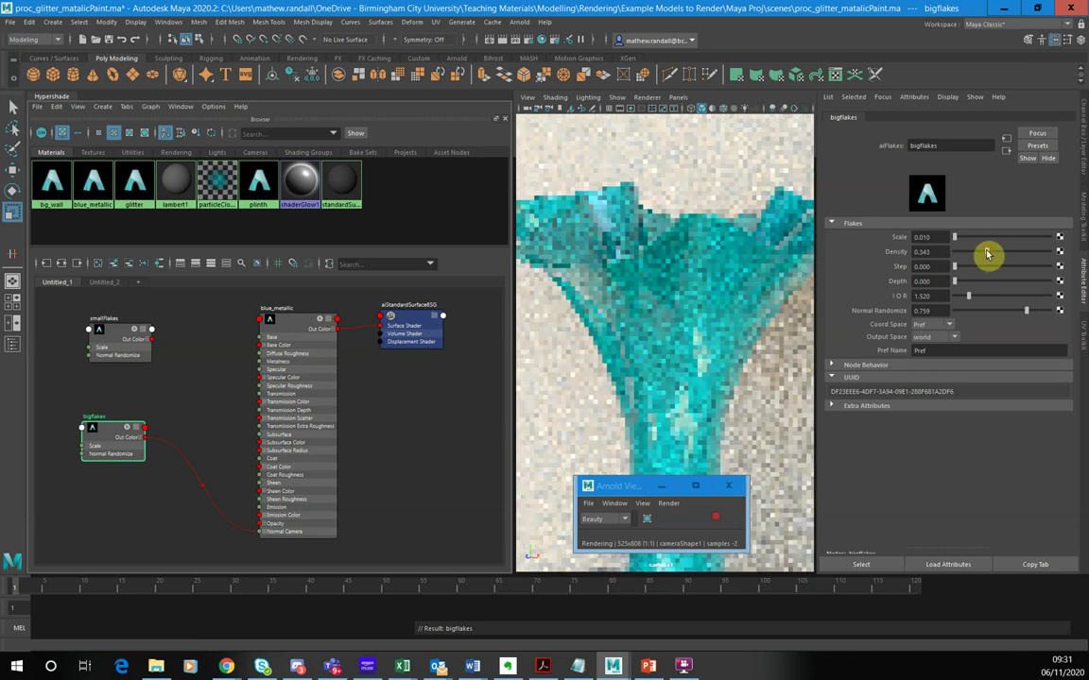
left_click(987, 253)
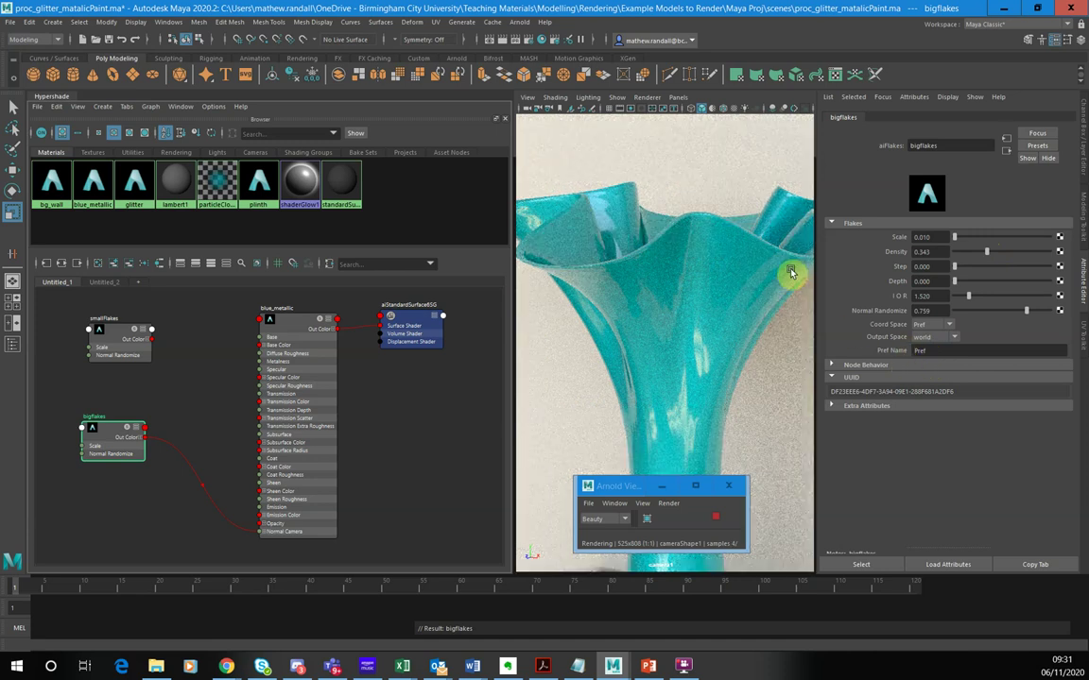
left_click_drag(802, 340, 694, 325, "alt")
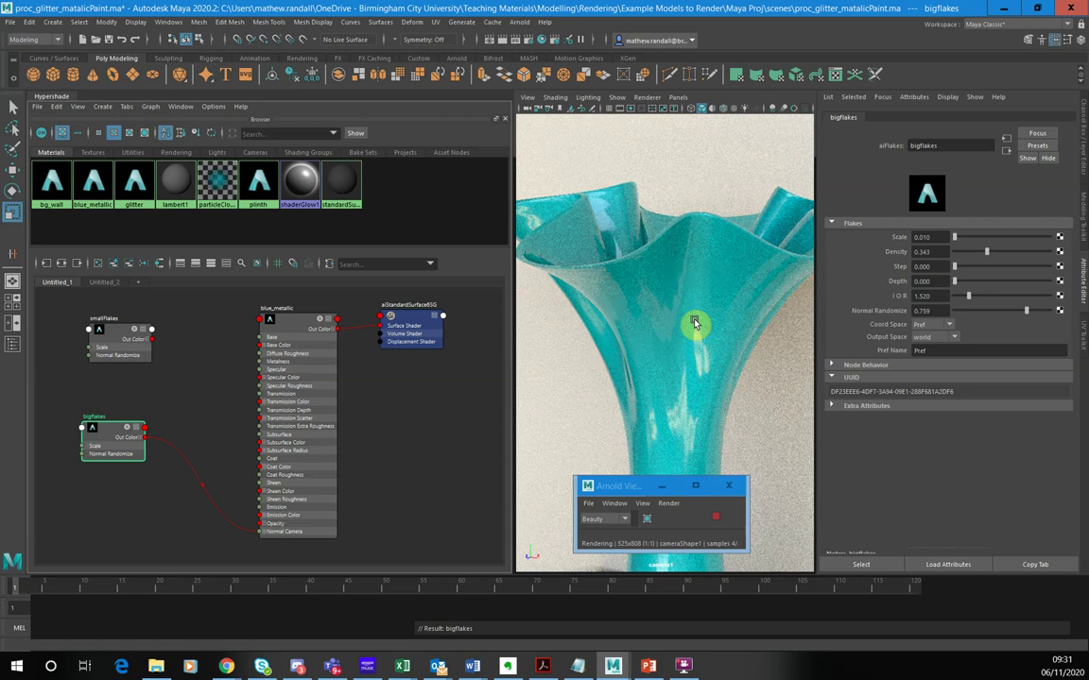
left_click_drag(695, 324, 710, 315, "alt")
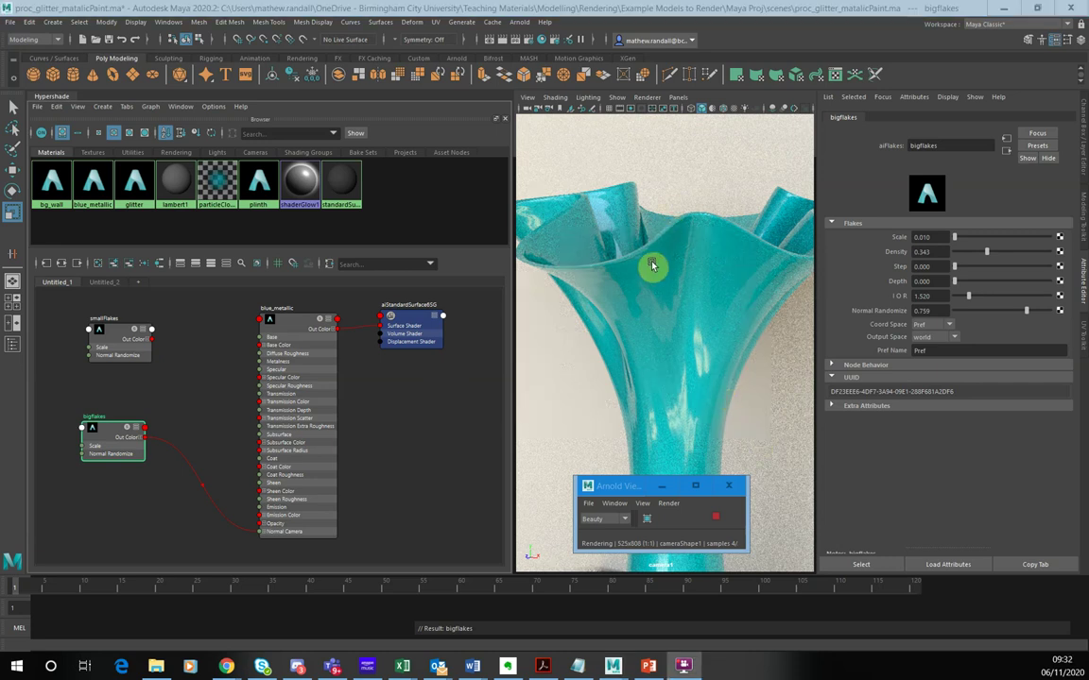
left_click_drag(689, 269, 636, 286, "alt")
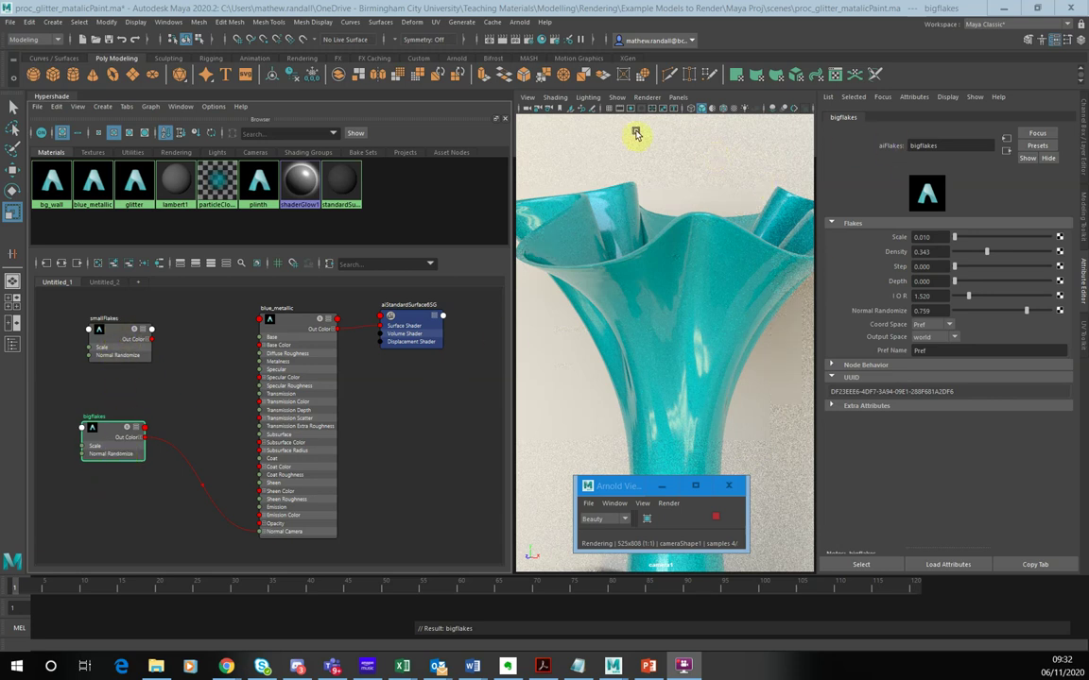
Stop the Arnold render, create an aiMixShader node and place it between smallFlakes and blue_metallic.
left_click(716, 520)
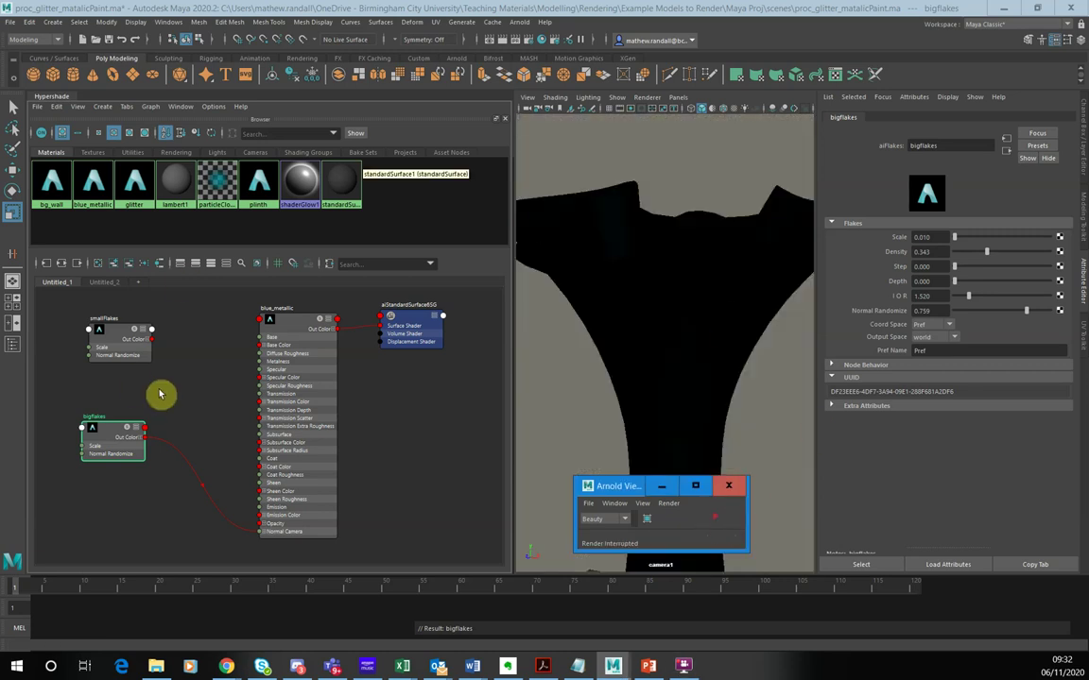
left_click(180, 390)
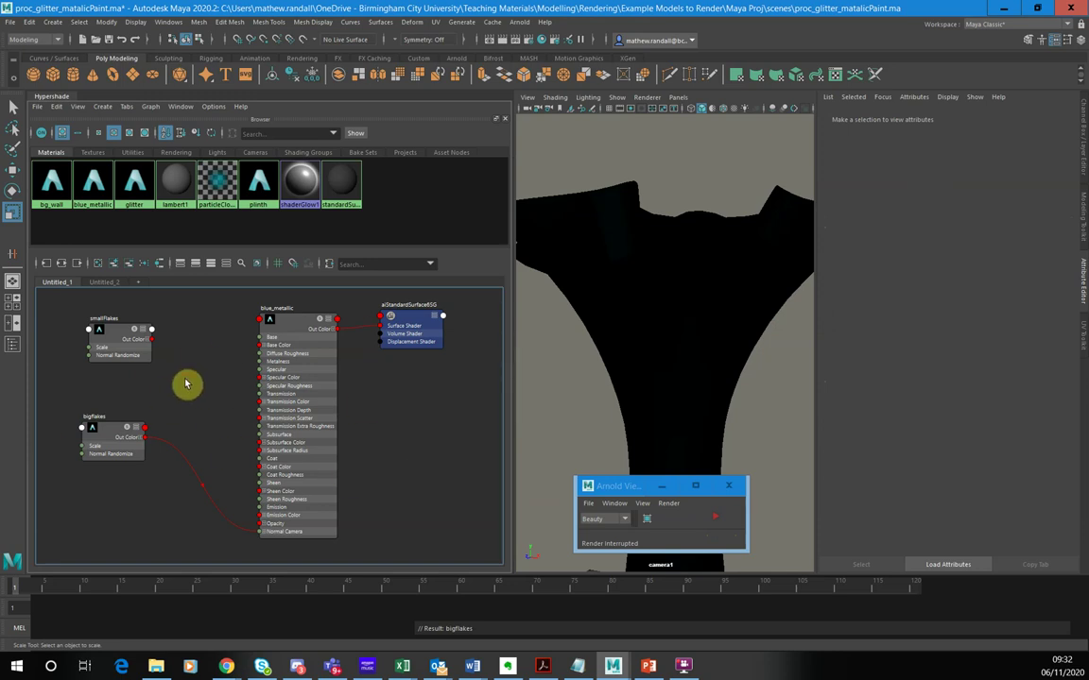
left_click_drag(281, 394, 187, 384)
type("mi")
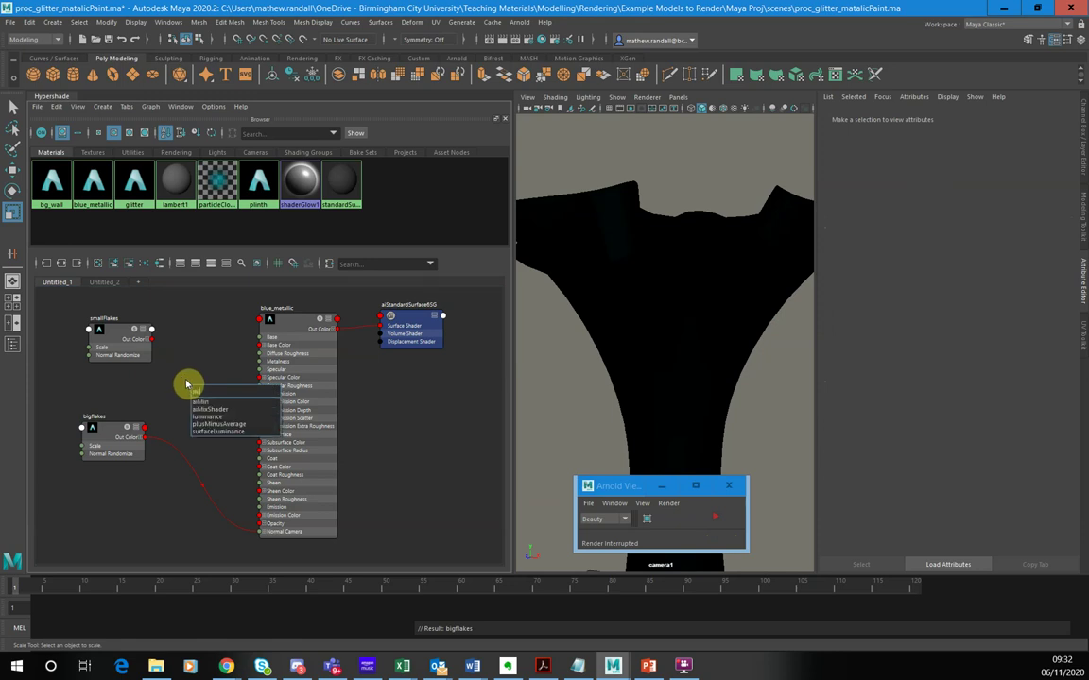
key("Down")
key("Down")
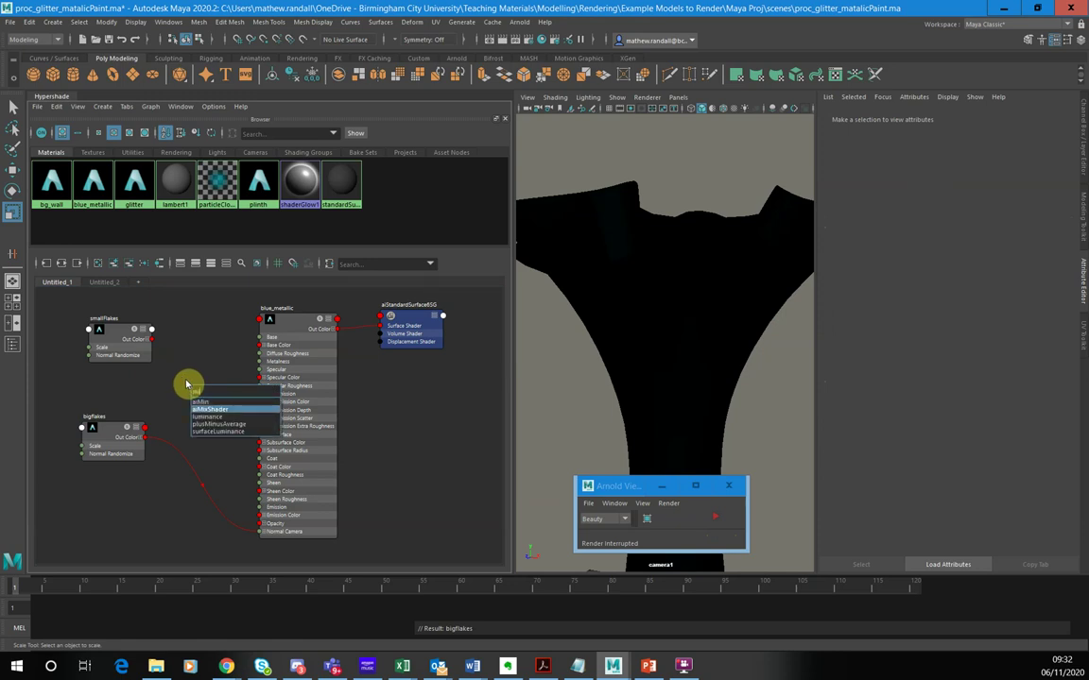
key("Return")
left_click_drag(218, 401, 213, 335)
left_click_drag(133, 345, 112, 345)
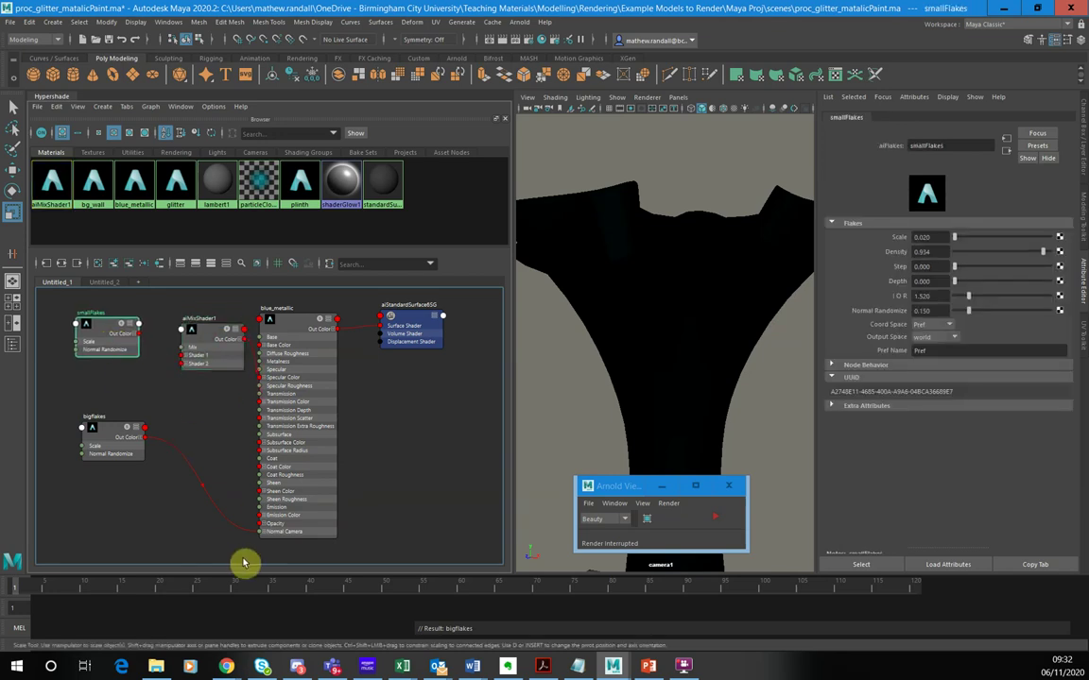
left_click_drag(214, 328, 207, 340)
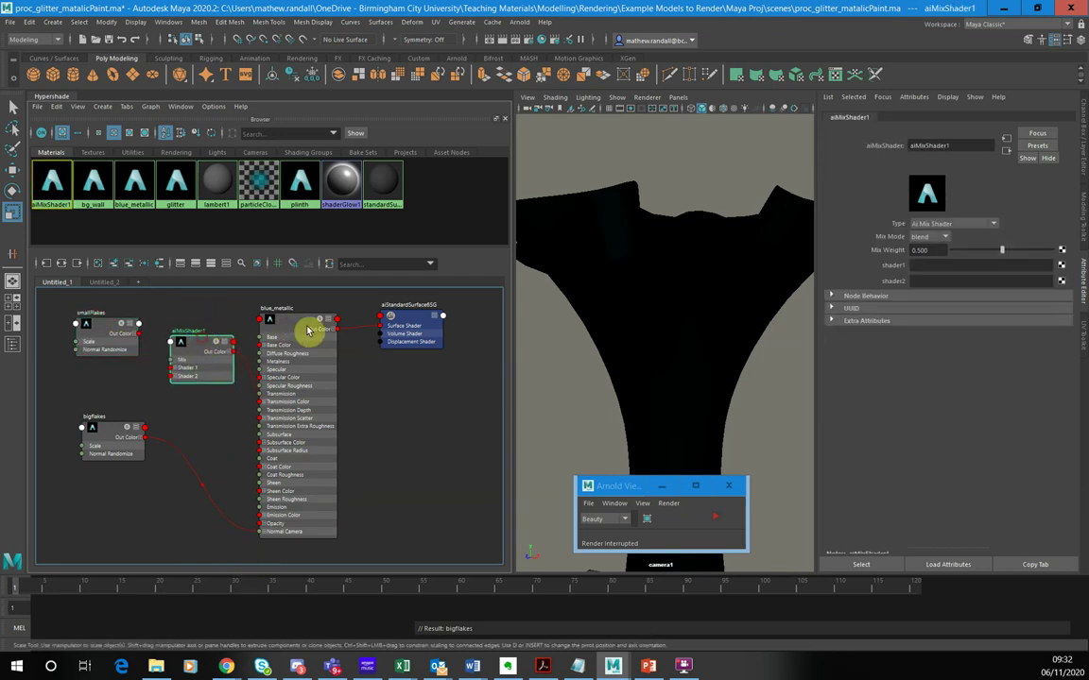
Move blue_metallic aside, delete the mix shader's shading group node and reposition the aiMixShader in the gap.
left_click_drag(297, 323, 372, 346)
mouse_move(291, 401)
left_mouse_down()
mouse_move(272, 413)
mouse_move(283, 407)
left_mouse_up()
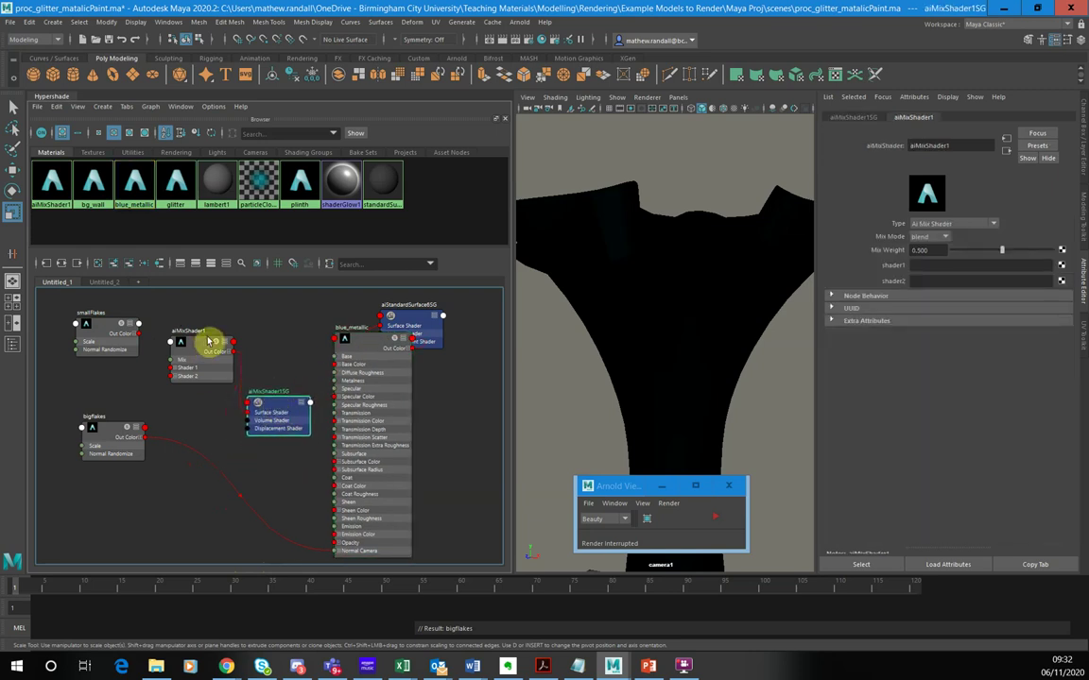
left_click_drag(209, 342, 205, 319)
left_click_drag(286, 412, 280, 395)
left_click(274, 390)
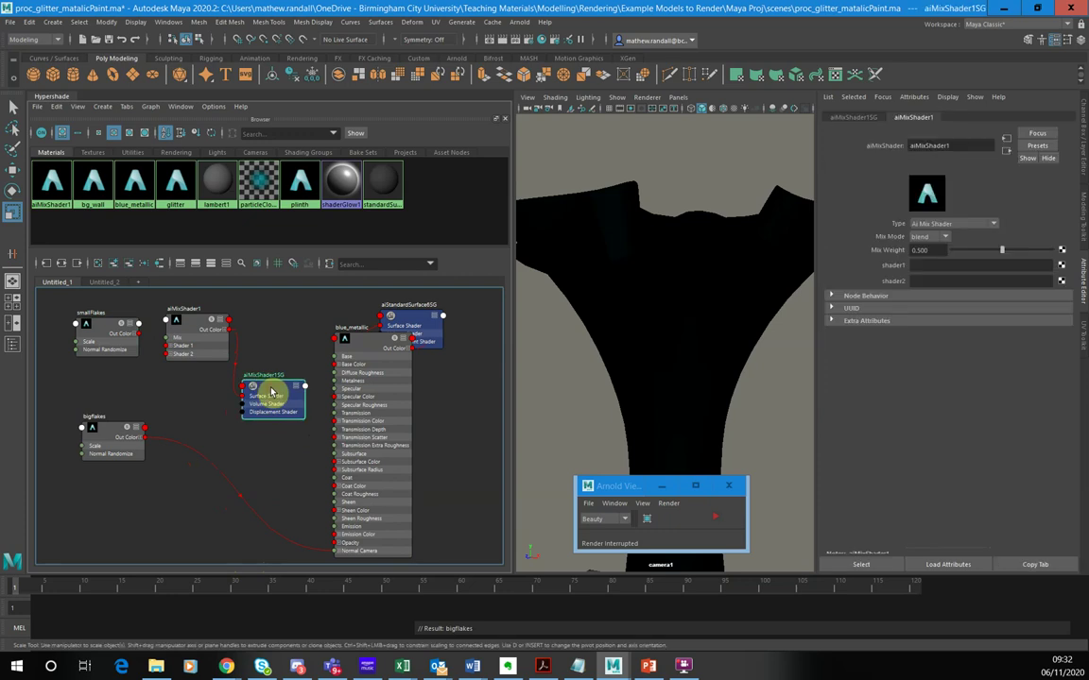
key("Delete")
left_click_drag(189, 317, 222, 336)
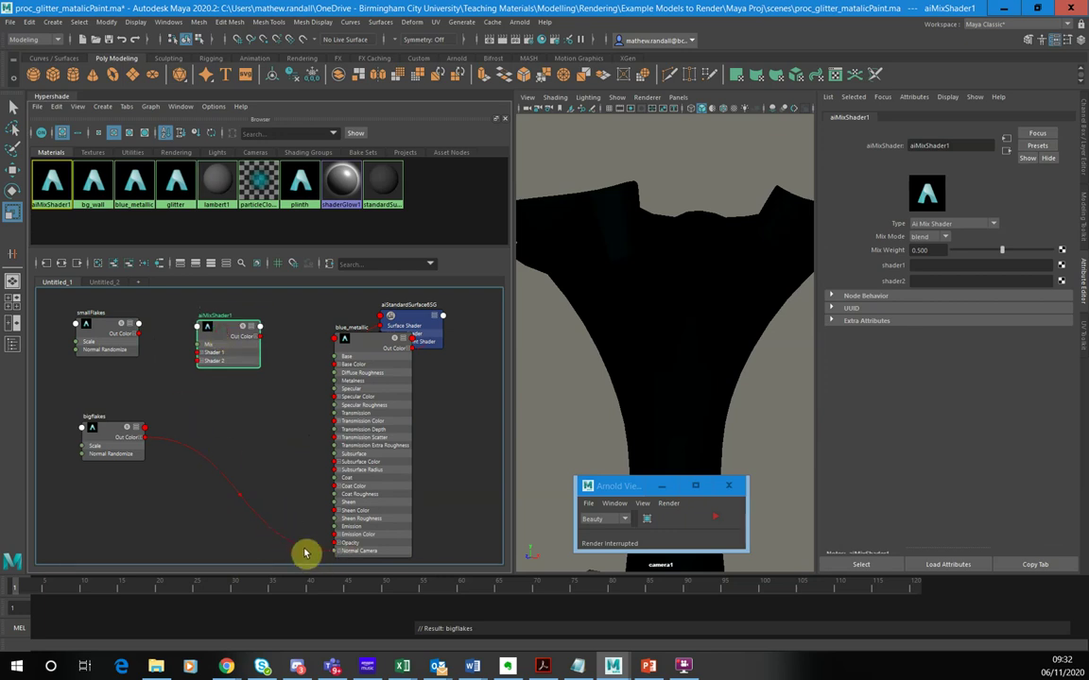
Connect smallFlakes to Shader 1 and bigflakes to Shader 2 of the aiMixShader, and its Out Color to blue_metallic's Normal Camera.
left_click_drag(317, 555, 198, 361)
left_click_drag(139, 335, 200, 358)
left_click_drag(260, 338, 343, 554)
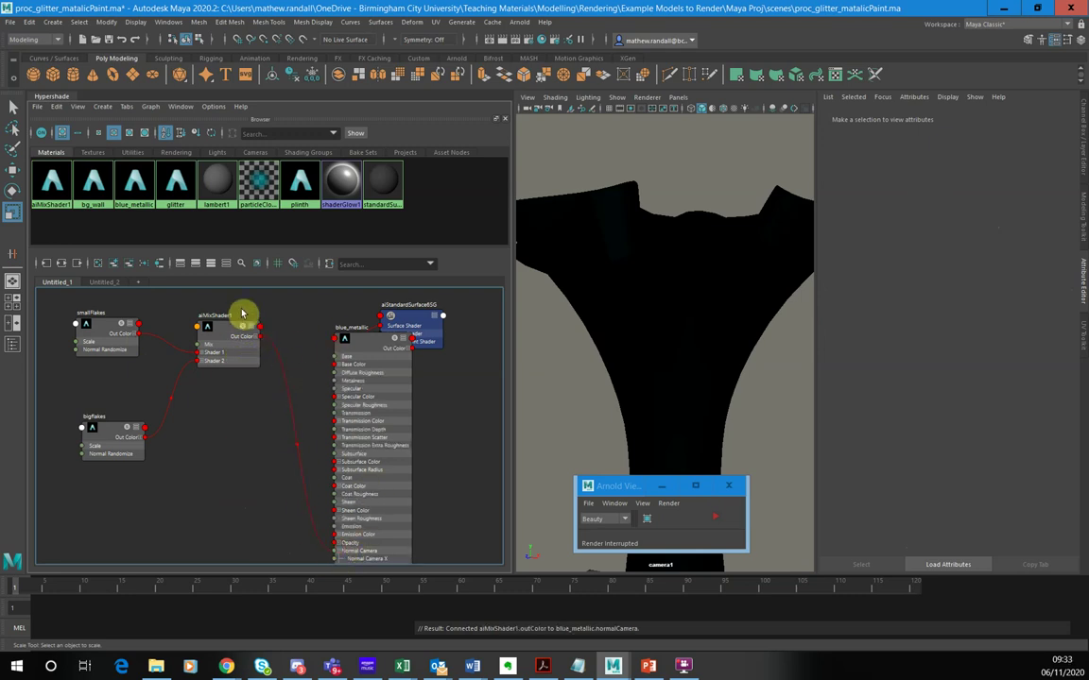
Set the aiMixShader's mix mode to add and restart the Arnold render of the vase.
left_click(242, 351)
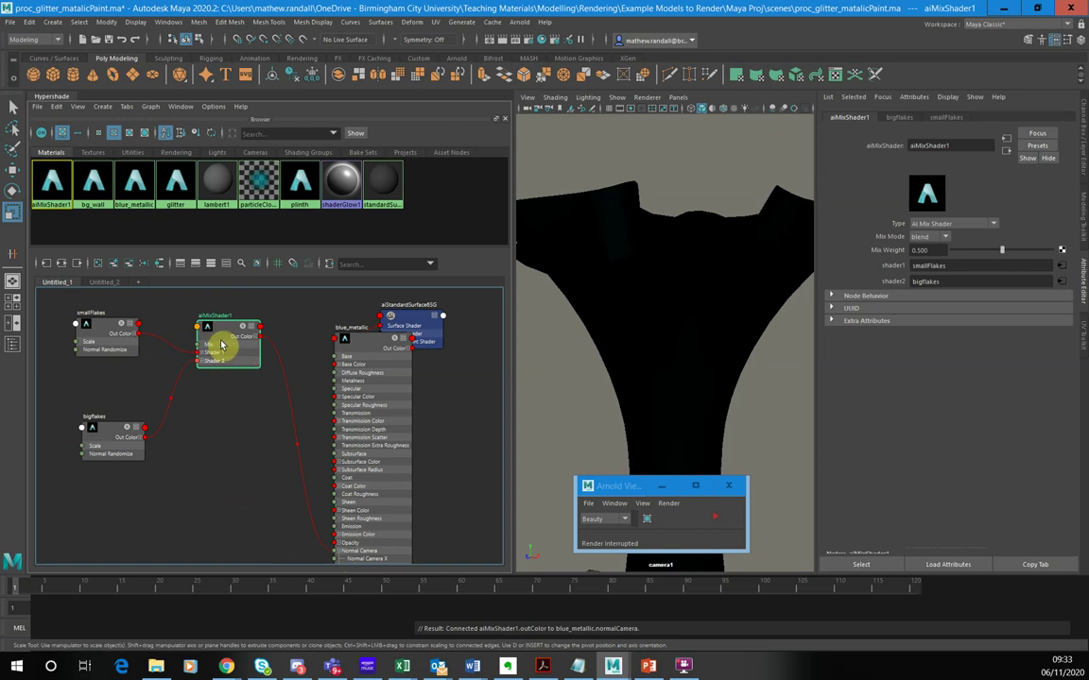
left_click(932, 237)
left_click(930, 260)
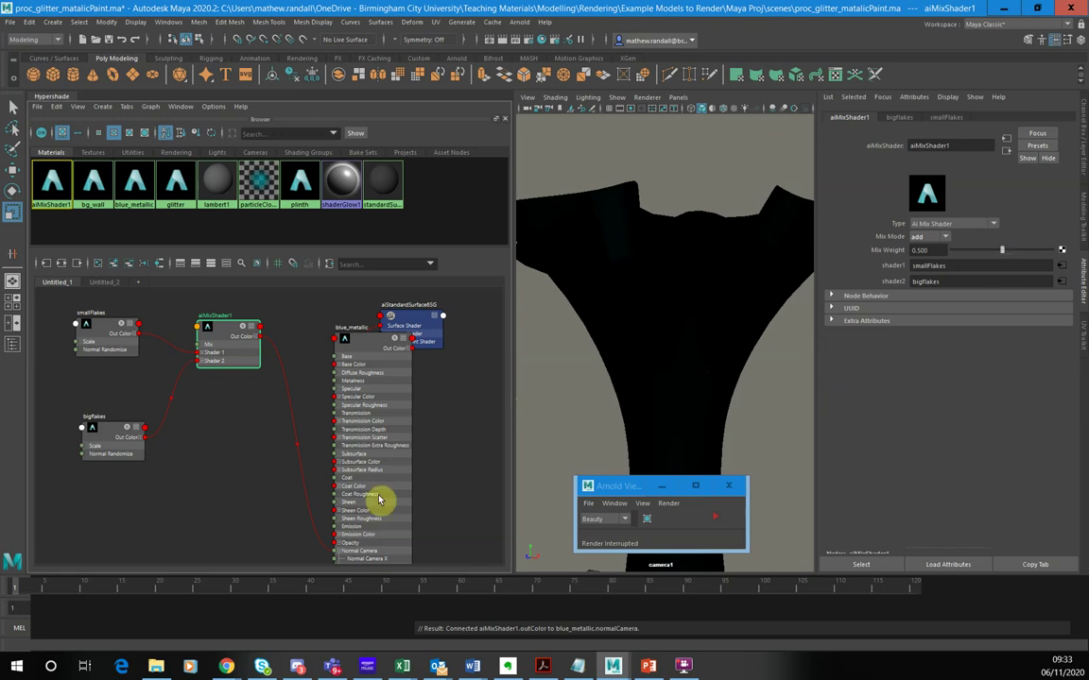
left_click(718, 519)
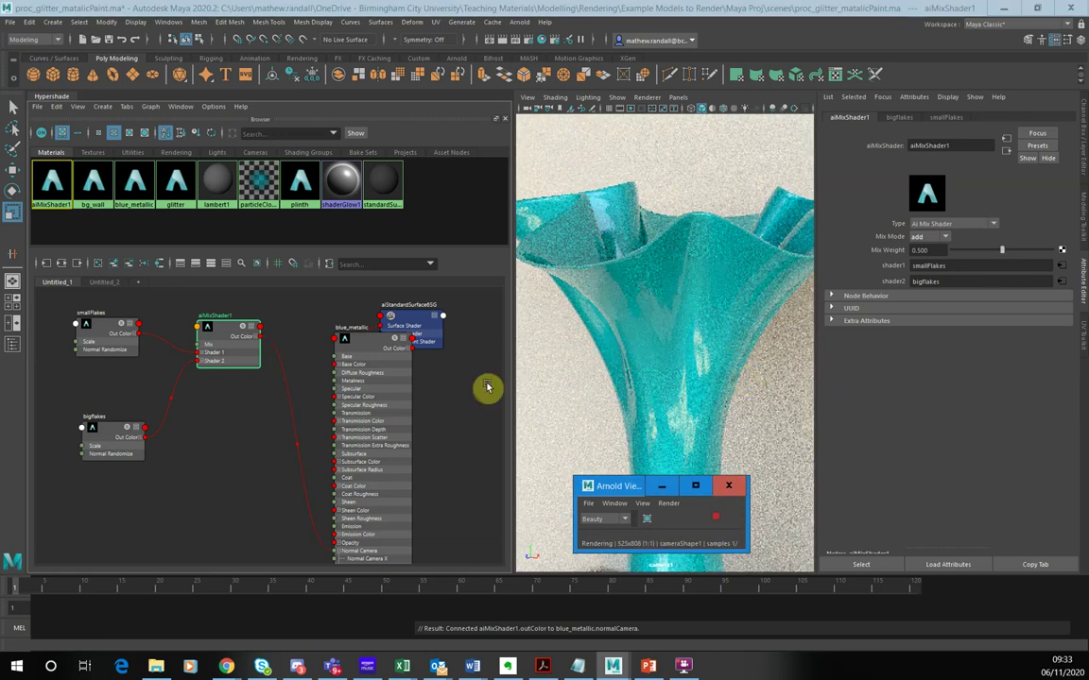
left_click(688, 398)
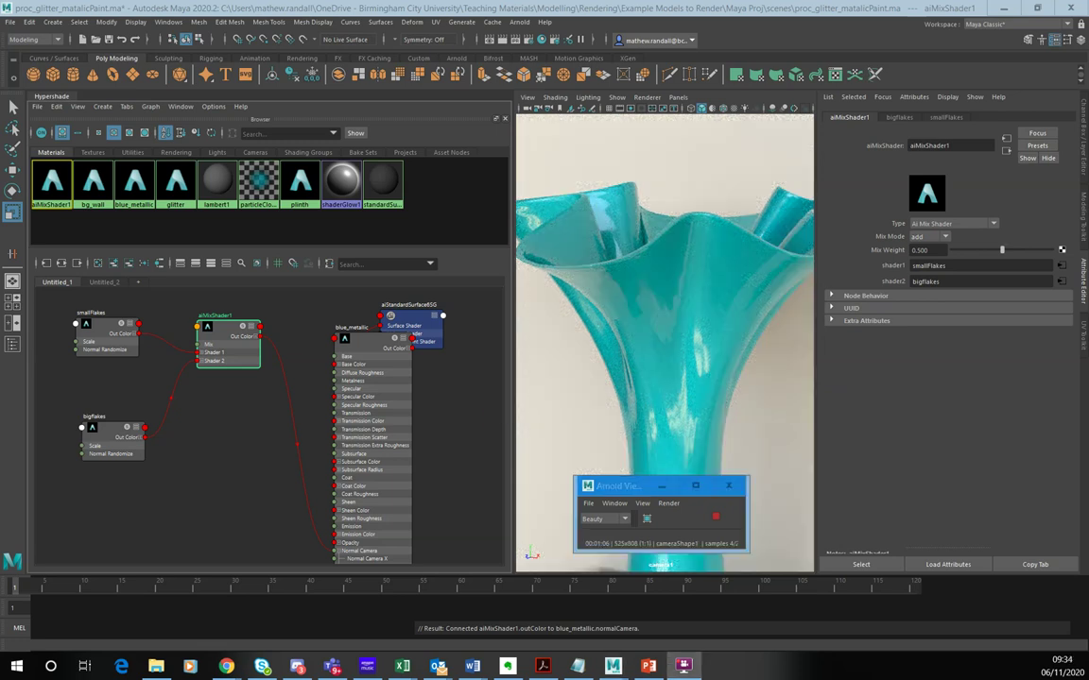